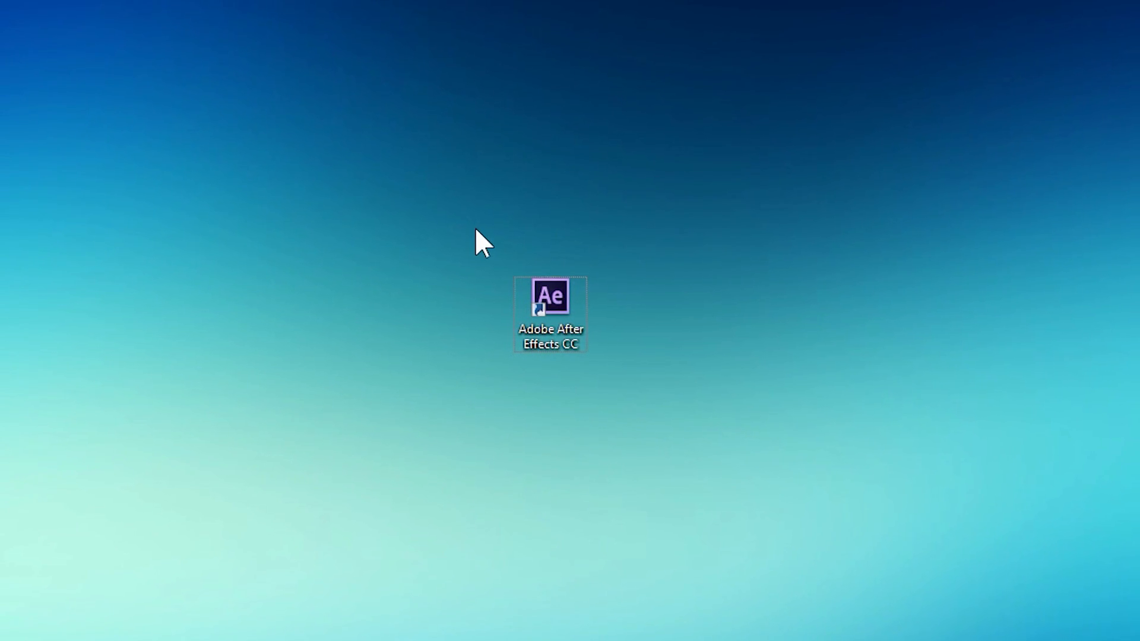
Launch Adobe After Effects CC from the desktop
{"action": "left_click", "coordinate": [547, 290]}
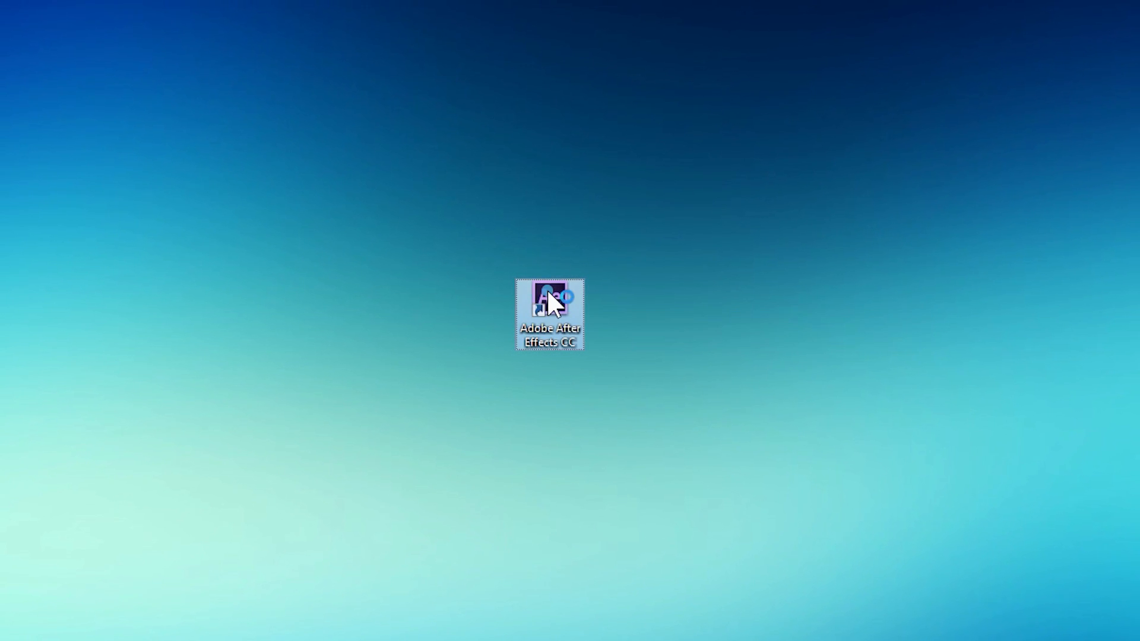
{"action": "double_click", "coordinate": [547, 290]}
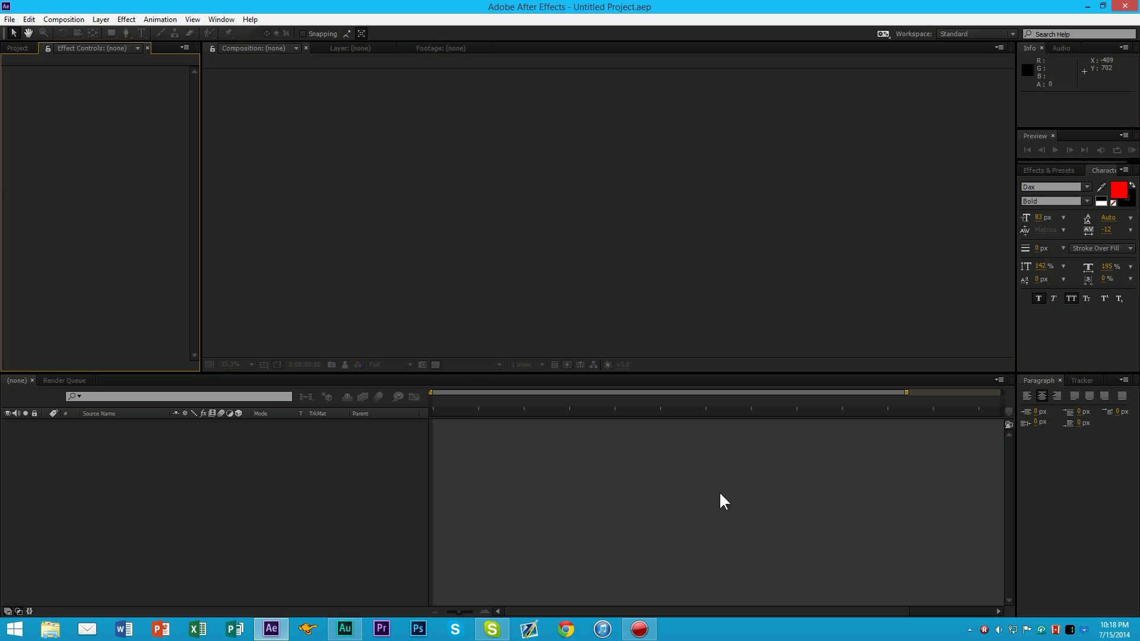
Look through the Project, Effect Controls, Layer, Footage and Composition panels of the untitled project
{"action": "left_click", "coordinate": [23, 50]}
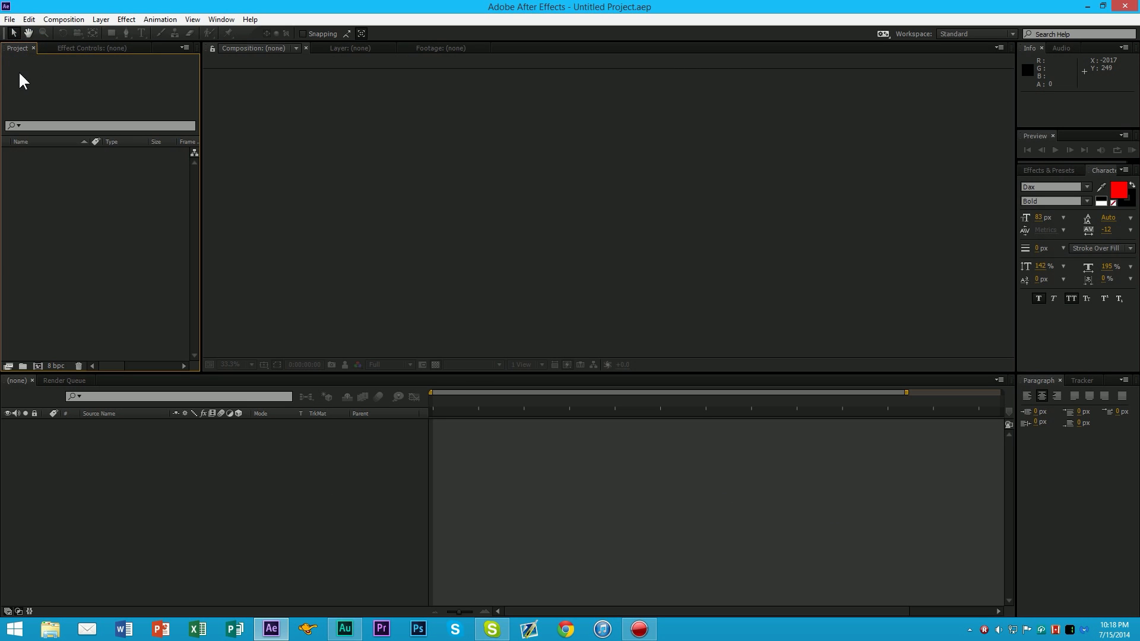
{"action": "left_click", "coordinate": [94, 50]}
{"action": "left_click", "coordinate": [16, 49]}
{"action": "left_click", "coordinate": [65, 49]}
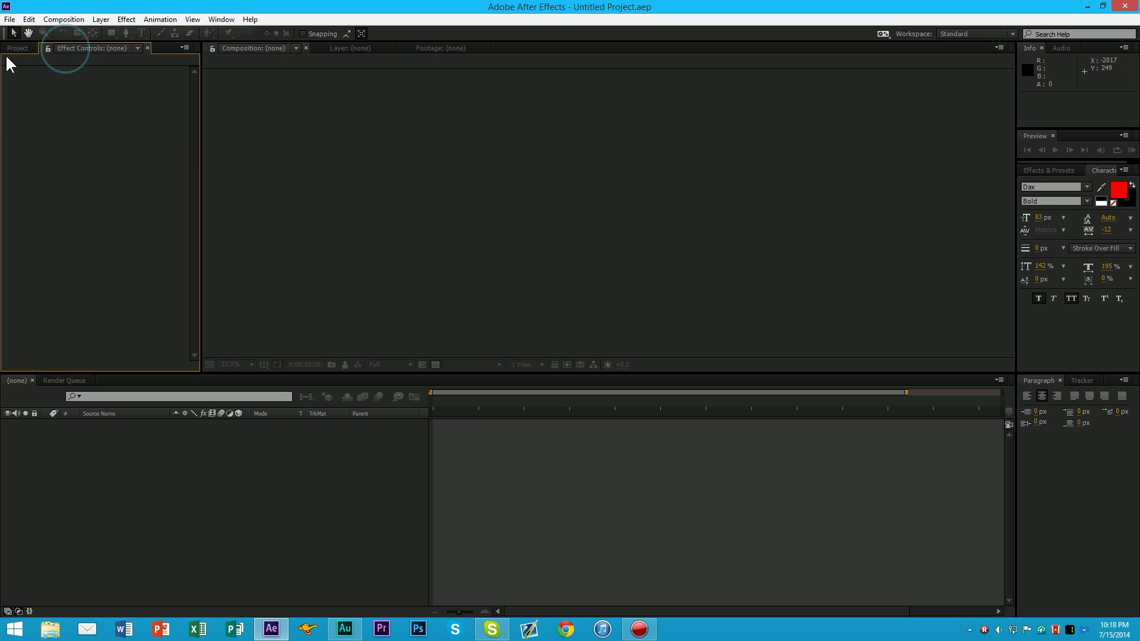
{"action": "left_click", "coordinate": [15, 49]}
{"action": "left_click", "coordinate": [350, 51]}
{"action": "left_click", "coordinate": [440, 50]}
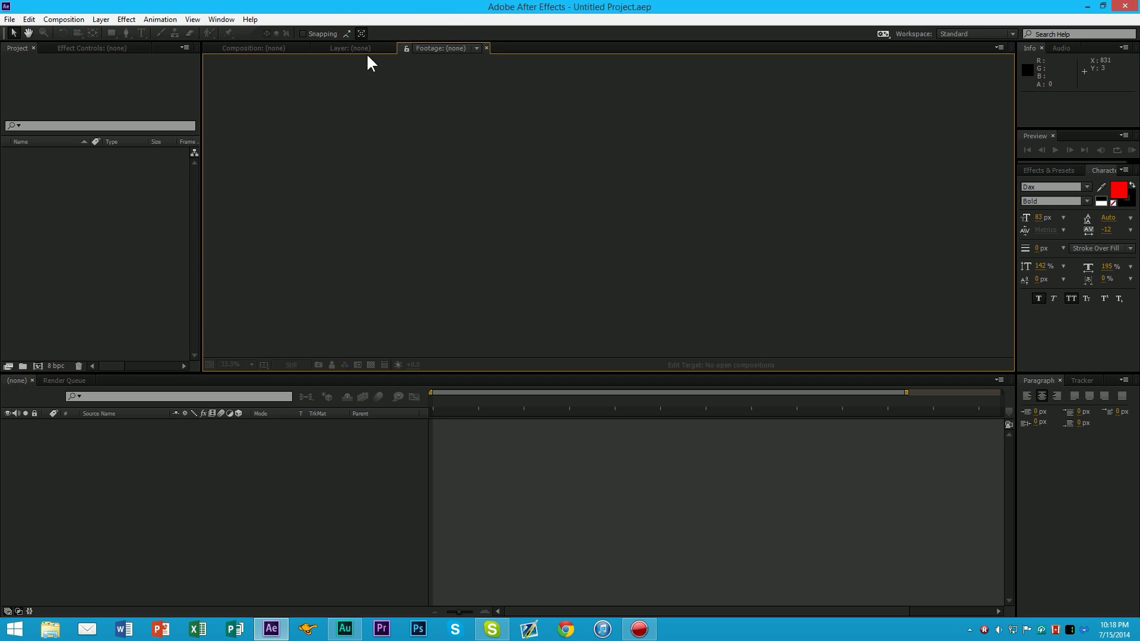
{"action": "left_click", "coordinate": [344, 51]}
{"action": "left_click", "coordinate": [248, 52]}
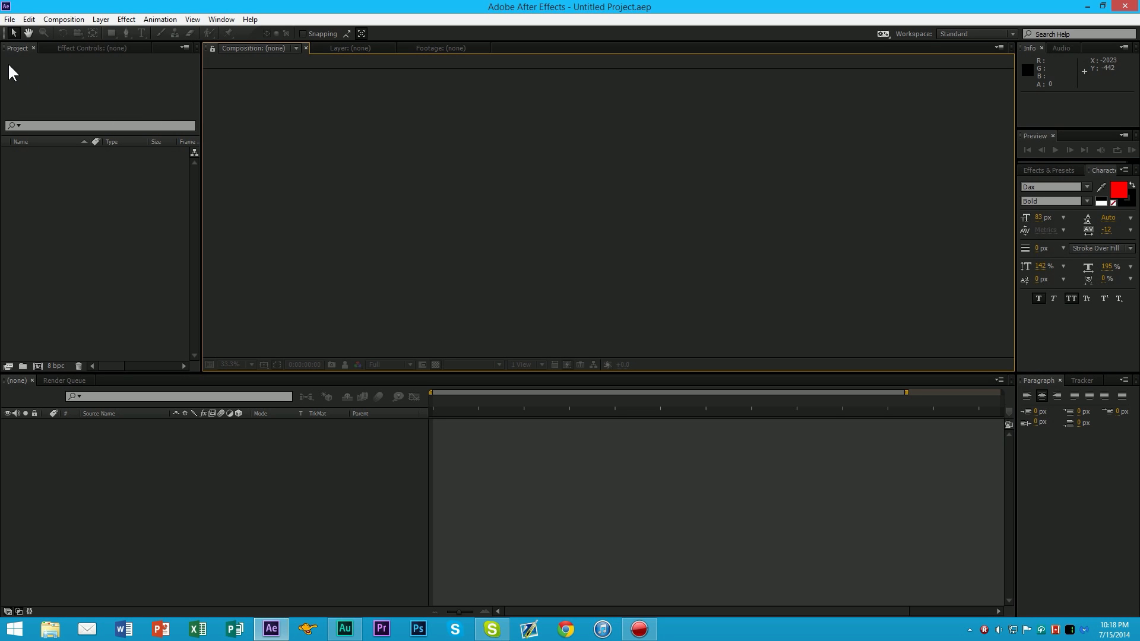
{"action": "left_click_drag", "start_coordinate": [68, 173], "coordinate": [158, 331]}
{"action": "left_click_drag", "start_coordinate": [18, 162], "coordinate": [172, 343]}
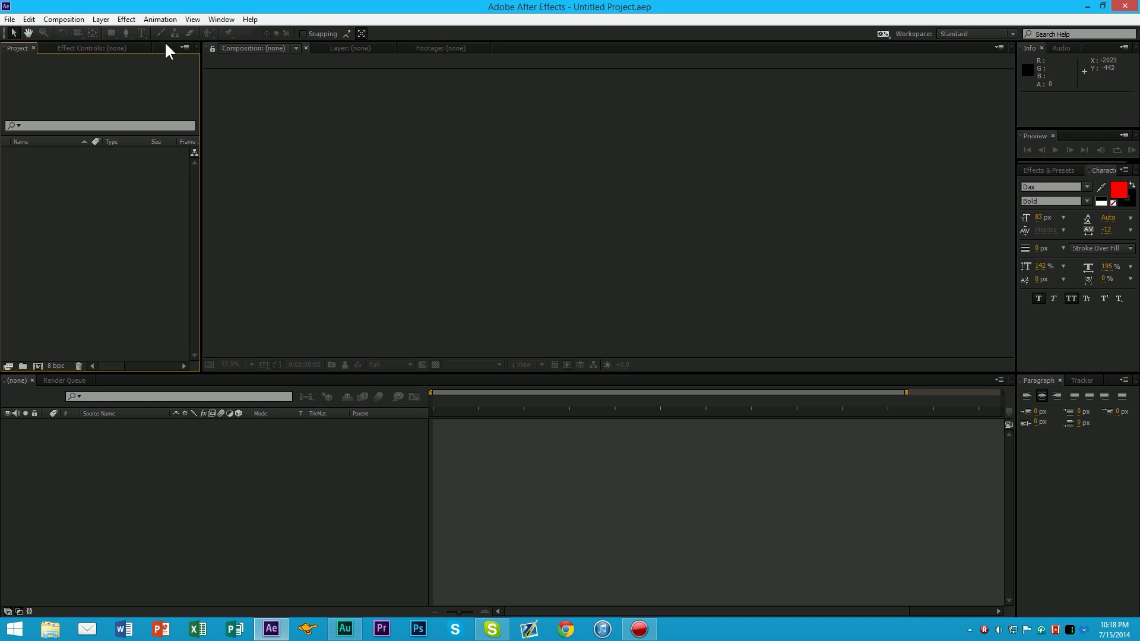
{"action": "left_click", "coordinate": [303, 34]}
{"action": "left_click", "coordinate": [303, 34]}
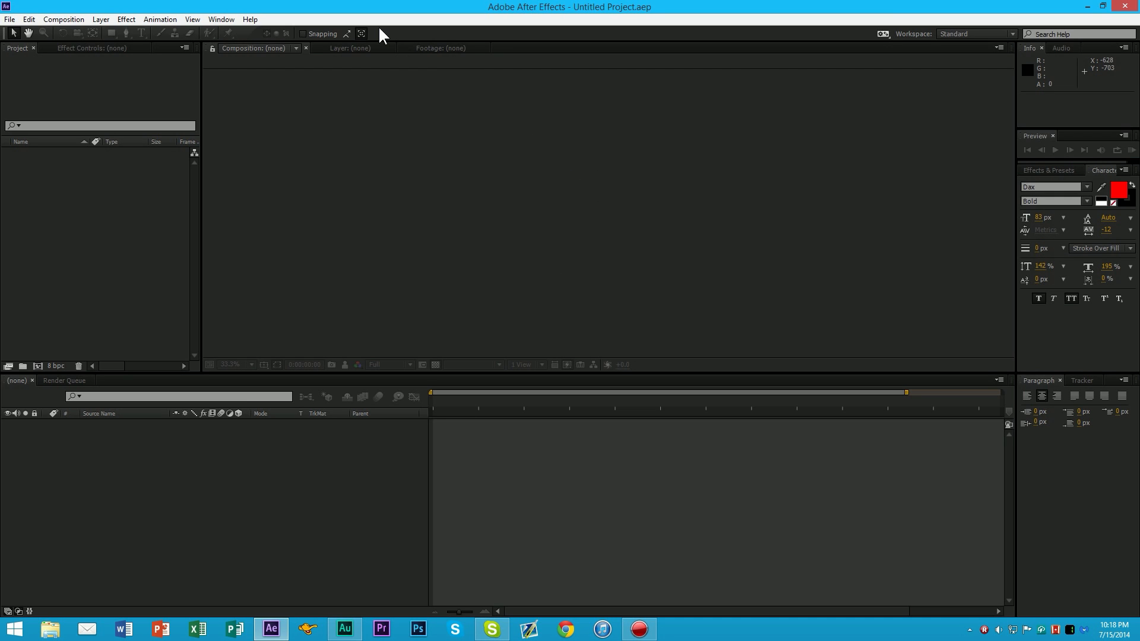
{"action": "left_click", "coordinate": [952, 35]}
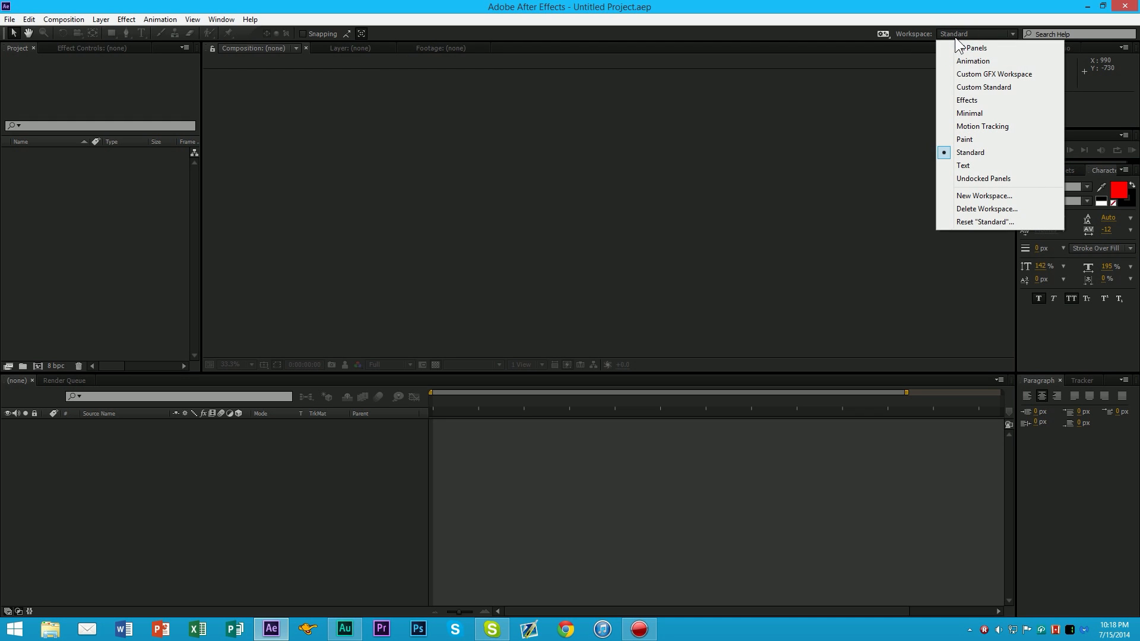
{"action": "left_click", "coordinate": [939, 33]}
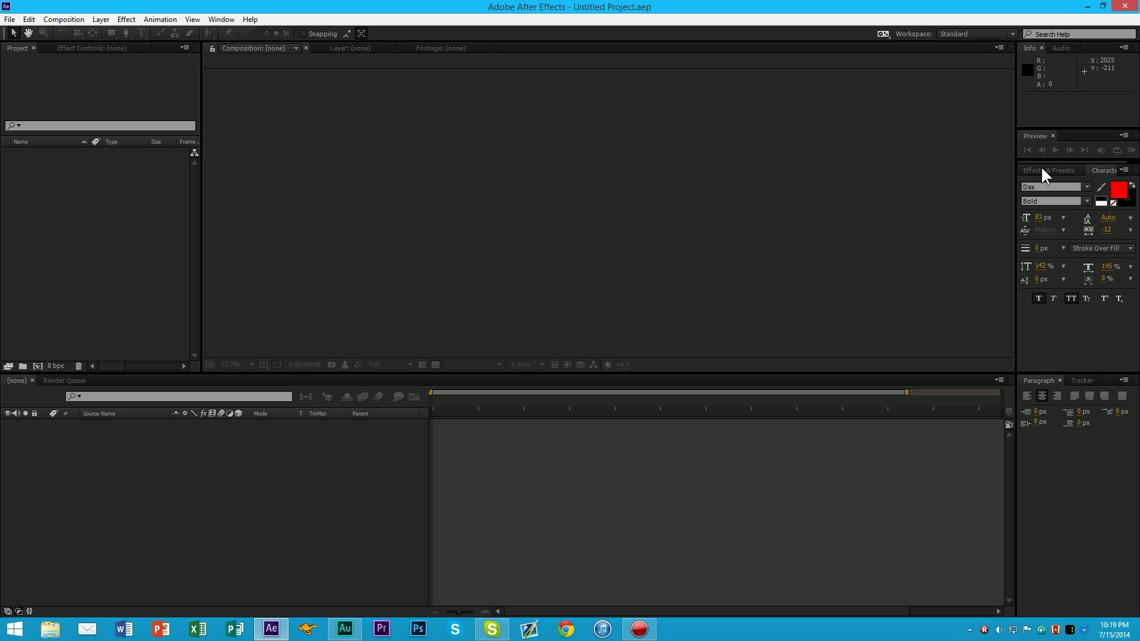
Look through the Effects & Presets, Character, Tracker and Paragraph panels
{"action": "left_click", "coordinate": [1067, 171]}
{"action": "left_click", "coordinate": [1103, 171]}
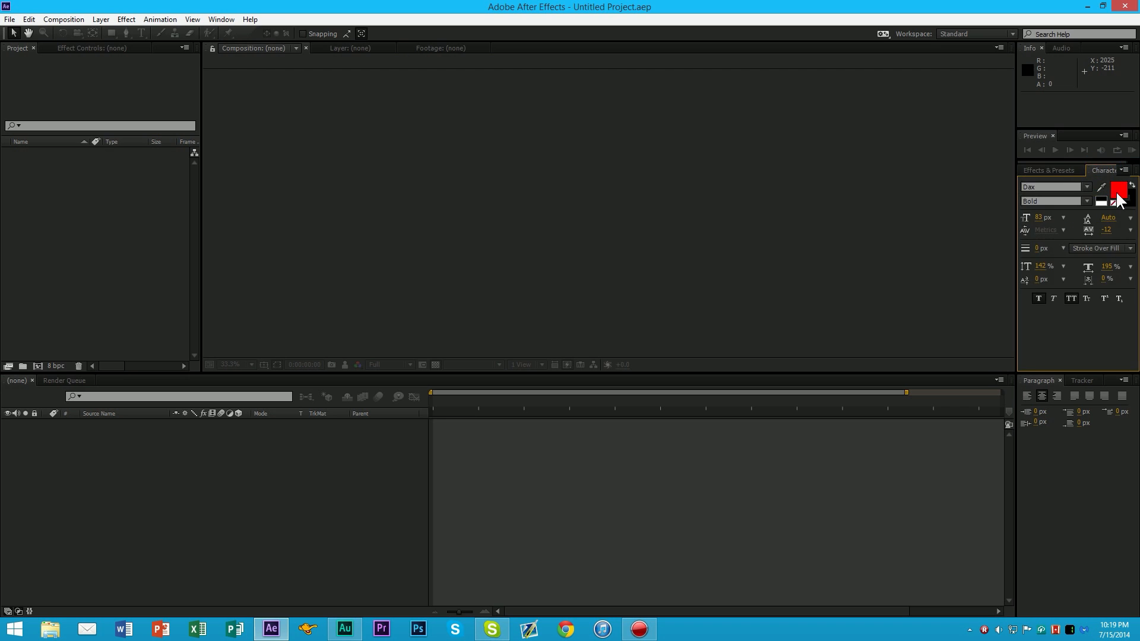
{"action": "left_click", "coordinate": [1049, 172]}
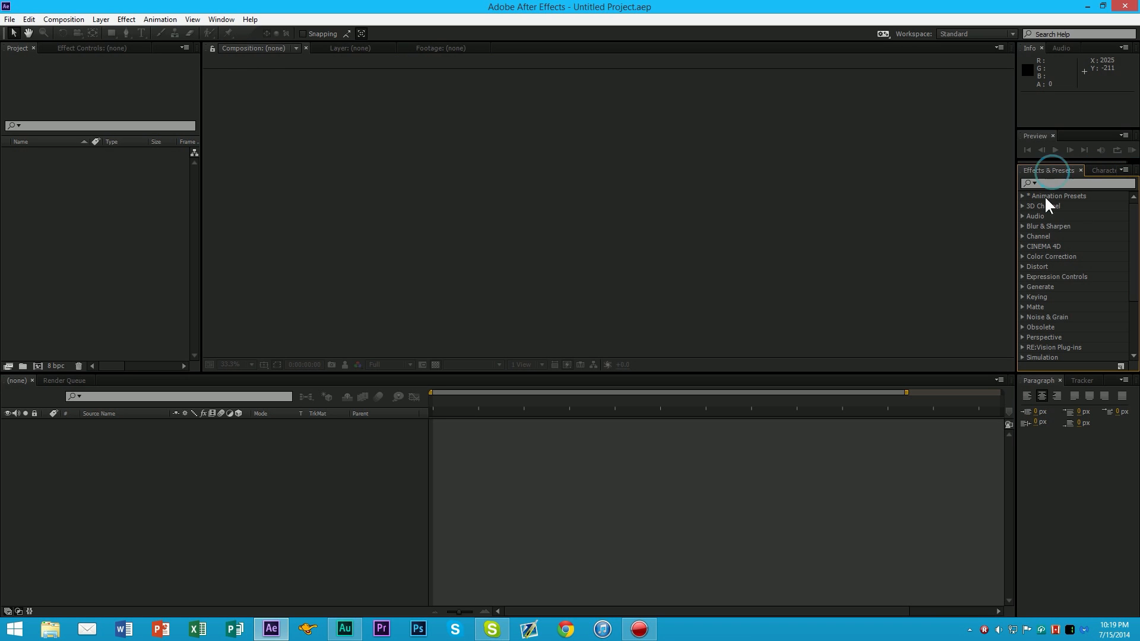
{"action": "left_click", "coordinate": [1102, 171]}
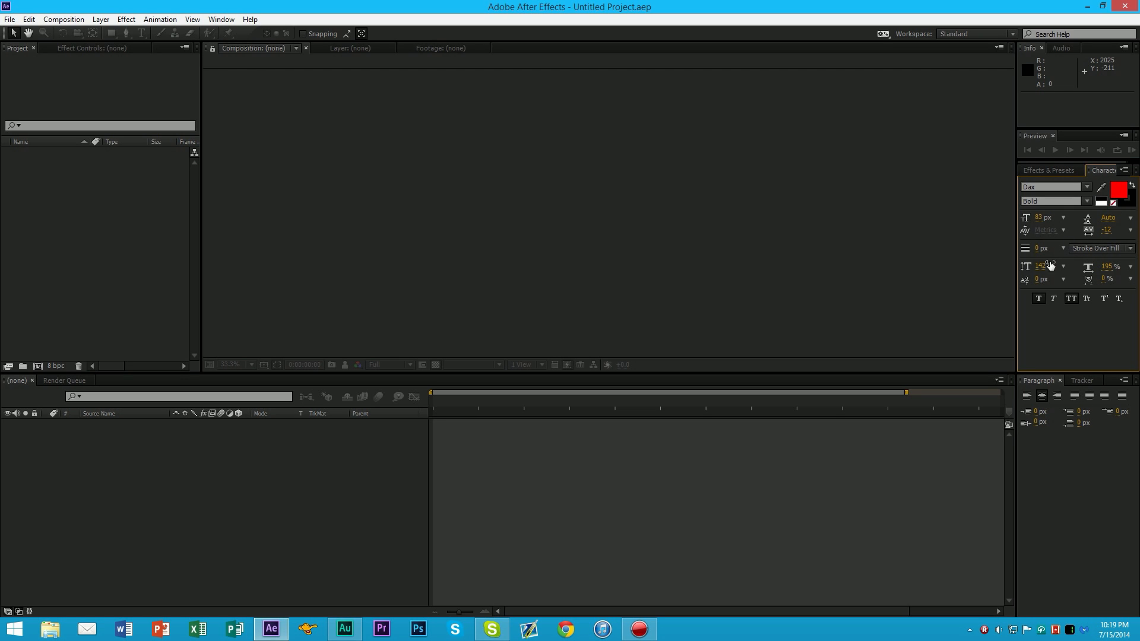
{"action": "left_click", "coordinate": [1086, 381]}
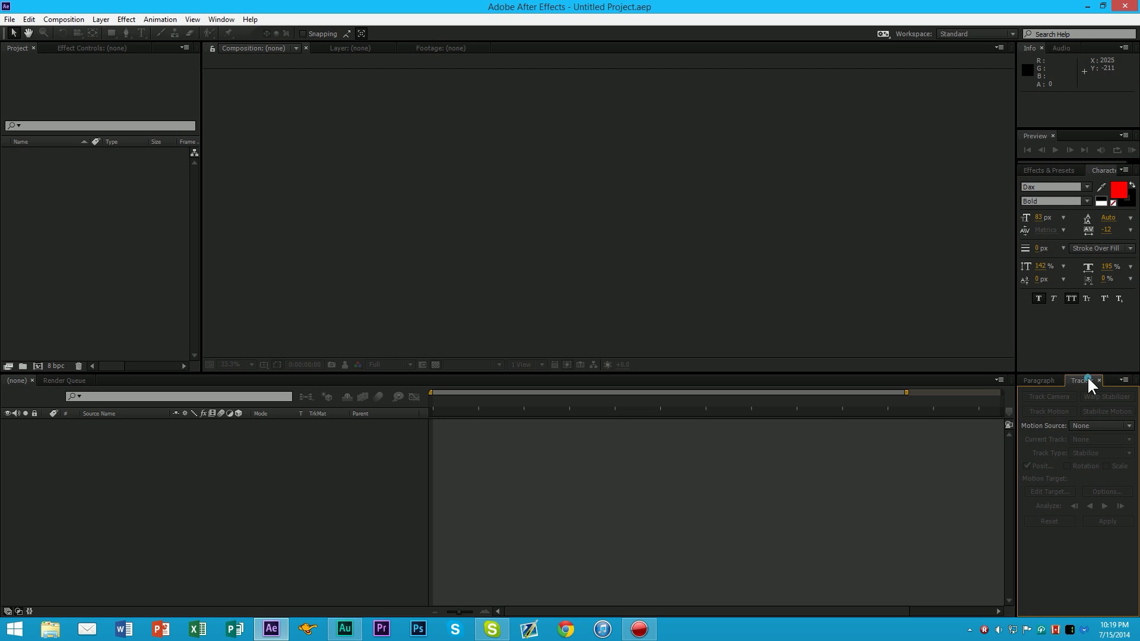
{"action": "left_click", "coordinate": [1044, 382]}
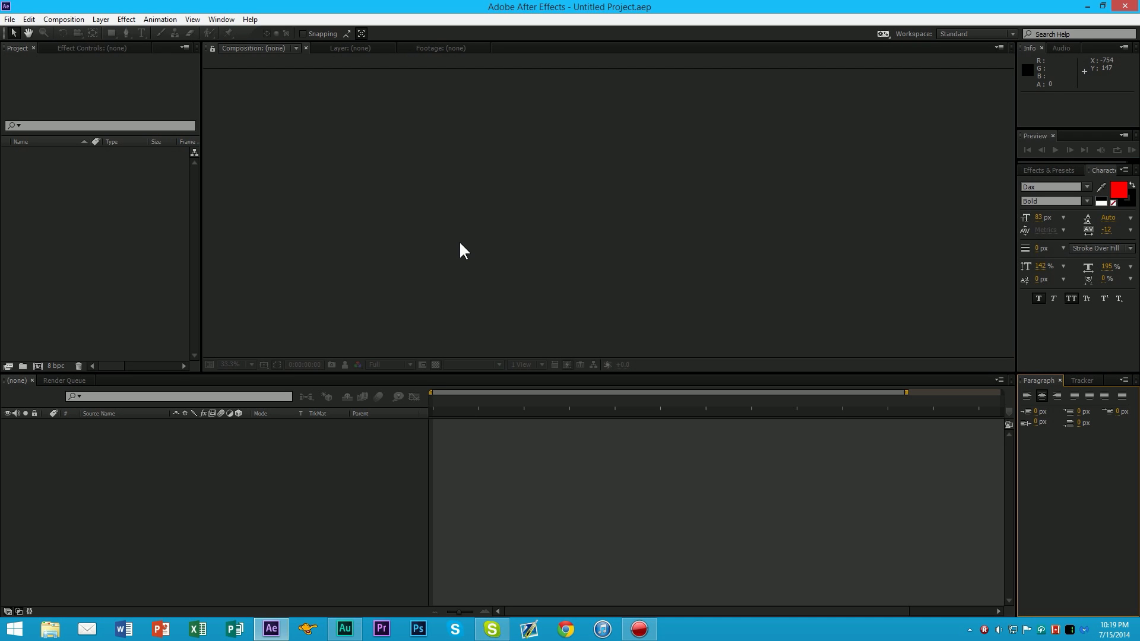
Start a new composition in the Project panel and name it Hello World
{"action": "left_click", "coordinate": [37, 366]}
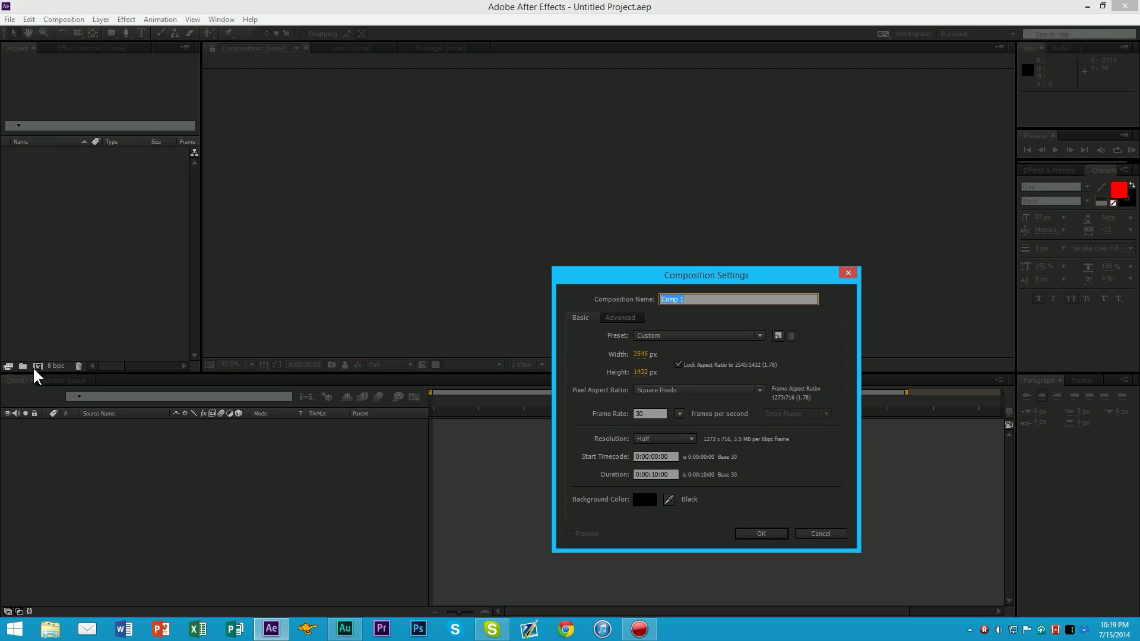
{"action": "left_click", "coordinate": [840, 275]}
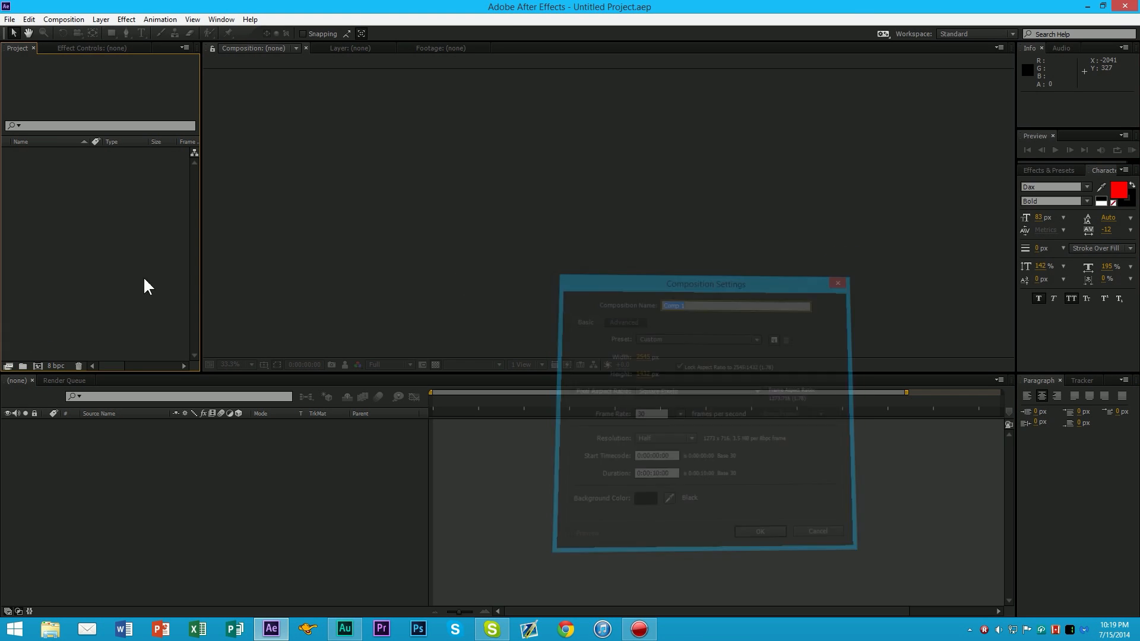
{"action": "right_click", "coordinate": [95, 287]}
{"action": "left_click", "coordinate": [119, 295]}
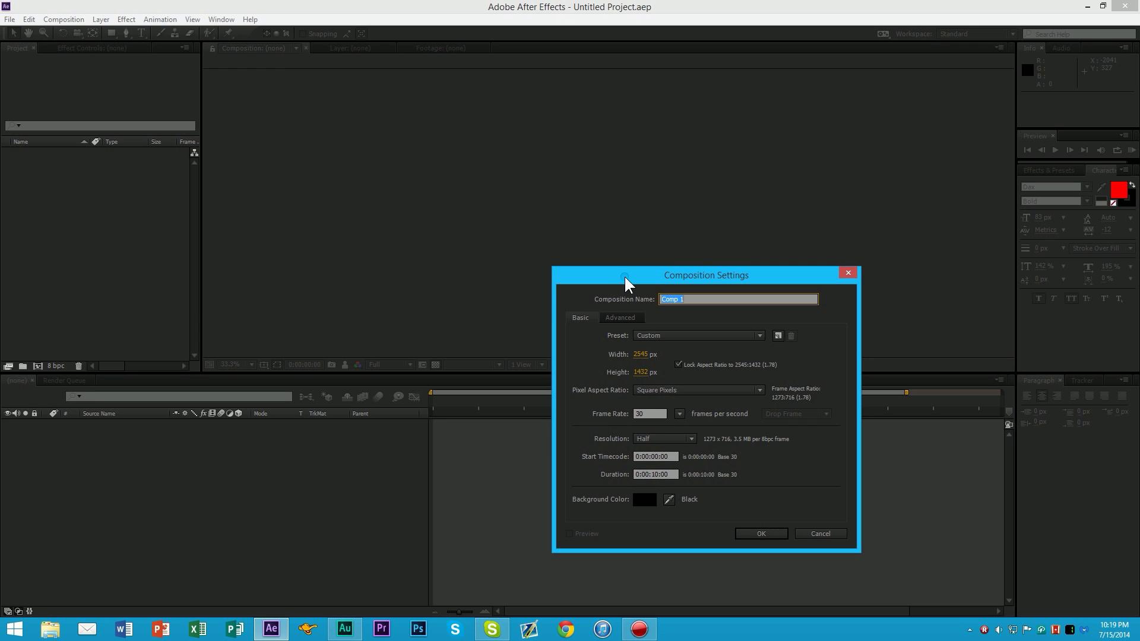
{"action": "left_click_drag", "start_coordinate": [624, 276], "coordinate": [467, 181]}
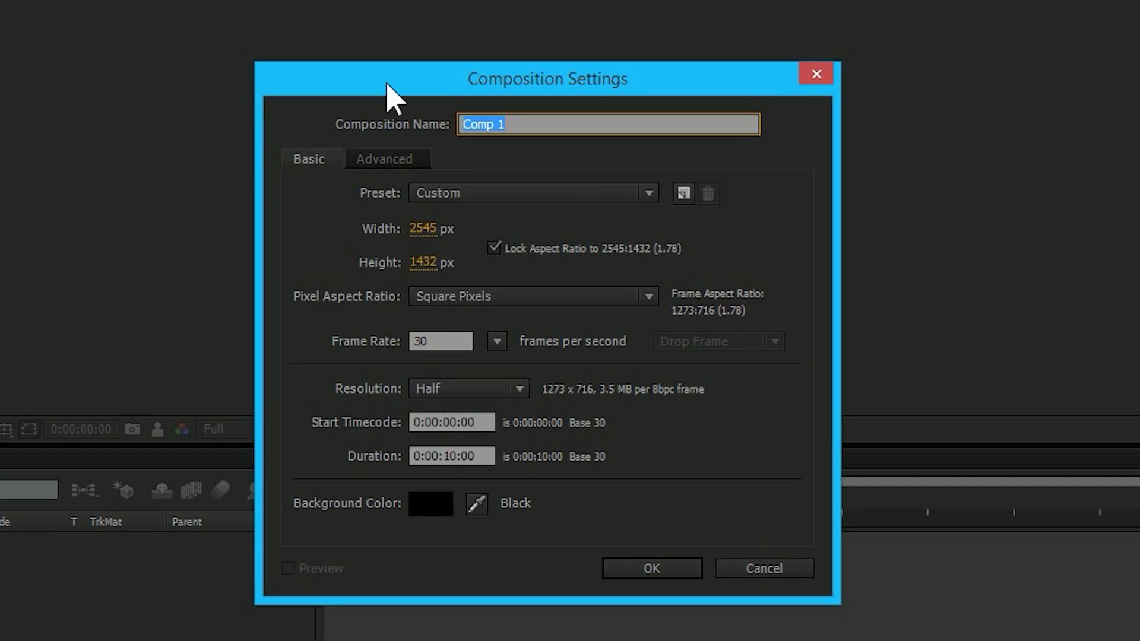
{"action": "type", "text": "Hello World"}
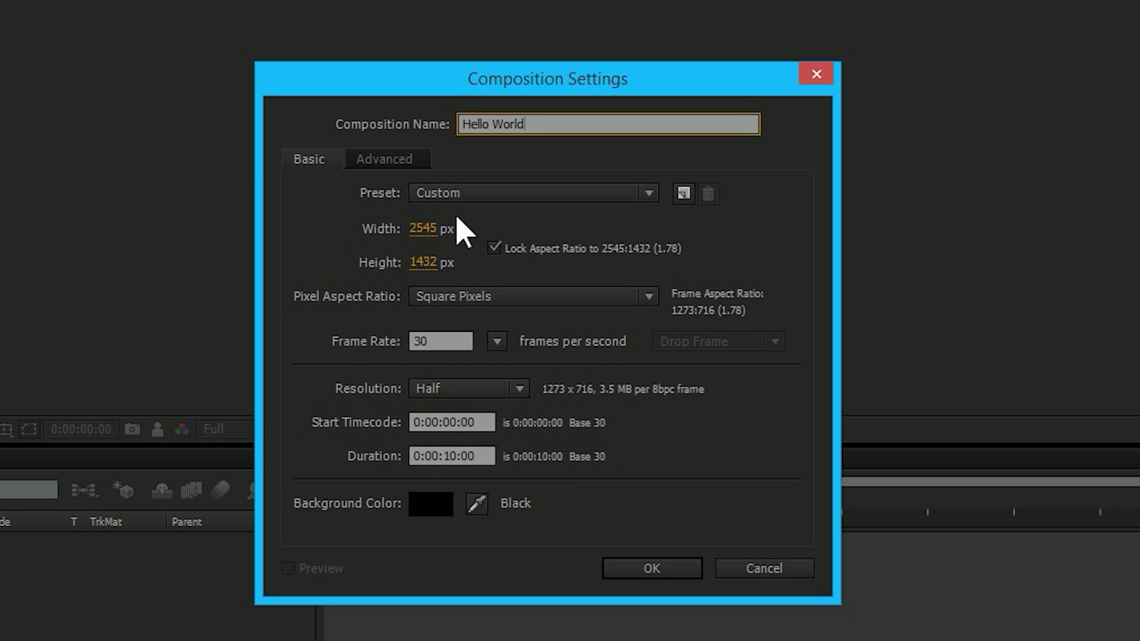
Try reducing the composition's width to 1976 px with the aspect ratio locked
{"action": "left_click", "coordinate": [466, 195]}
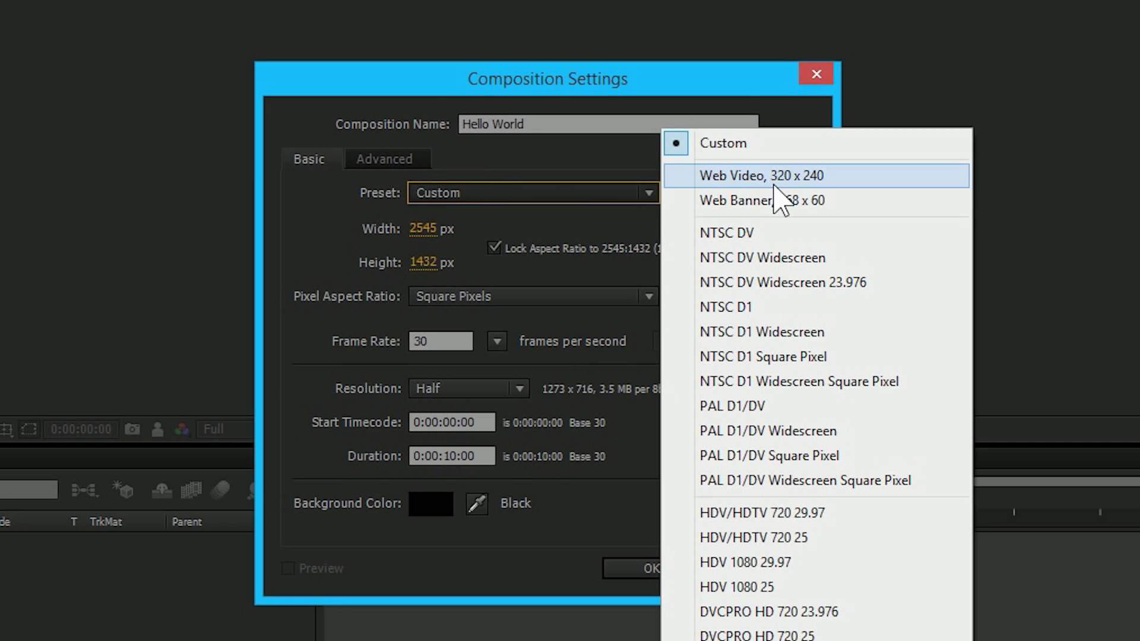
{"action": "left_click", "coordinate": [339, 205]}
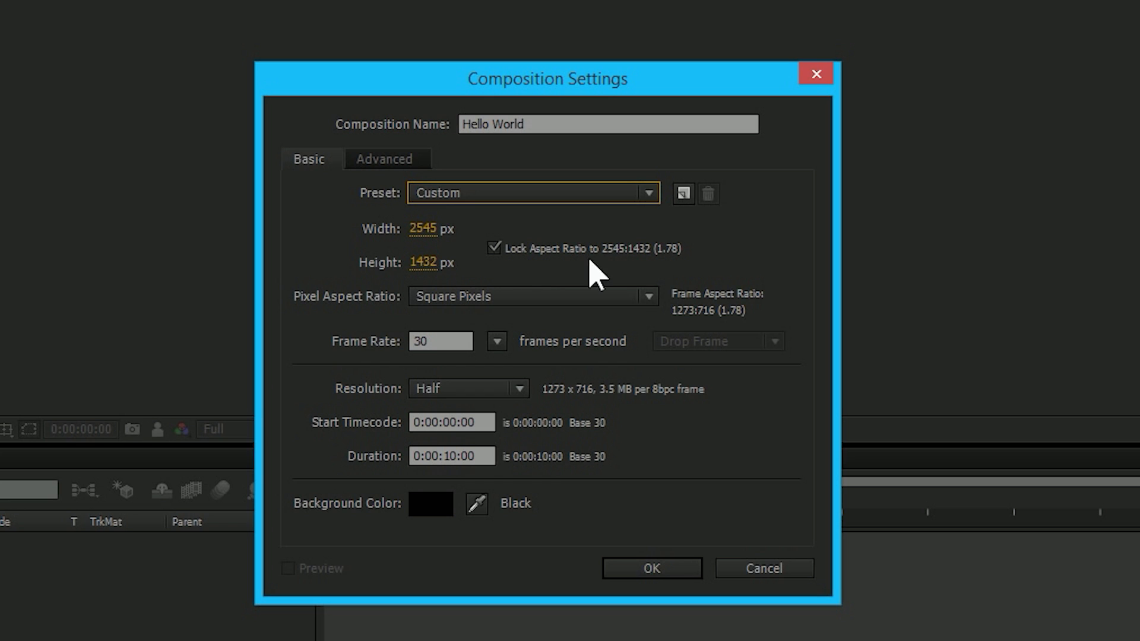
{"action": "left_click", "coordinate": [494, 250]}
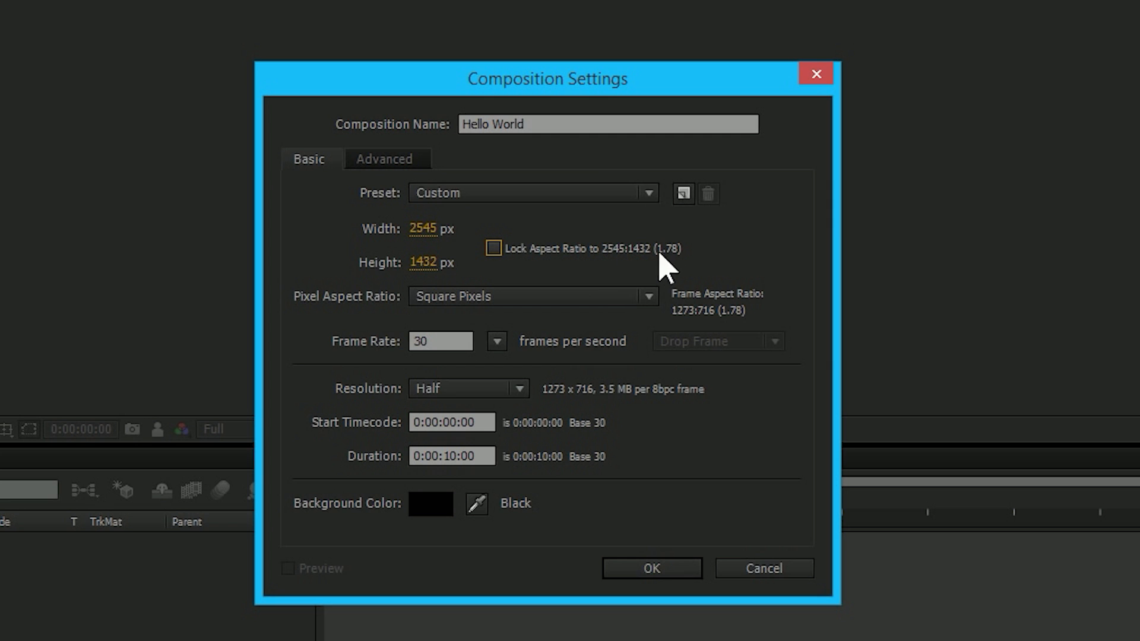
{"action": "left_click", "coordinate": [497, 249]}
{"action": "left_click", "coordinate": [497, 248]}
{"action": "left_click", "coordinate": [499, 248]}
{"action": "left_click_drag", "start_coordinate": [423, 230], "coordinate": [265, 256]}
{"action": "left_click_drag", "start_coordinate": [423, 229], "coordinate": [262, 247]}
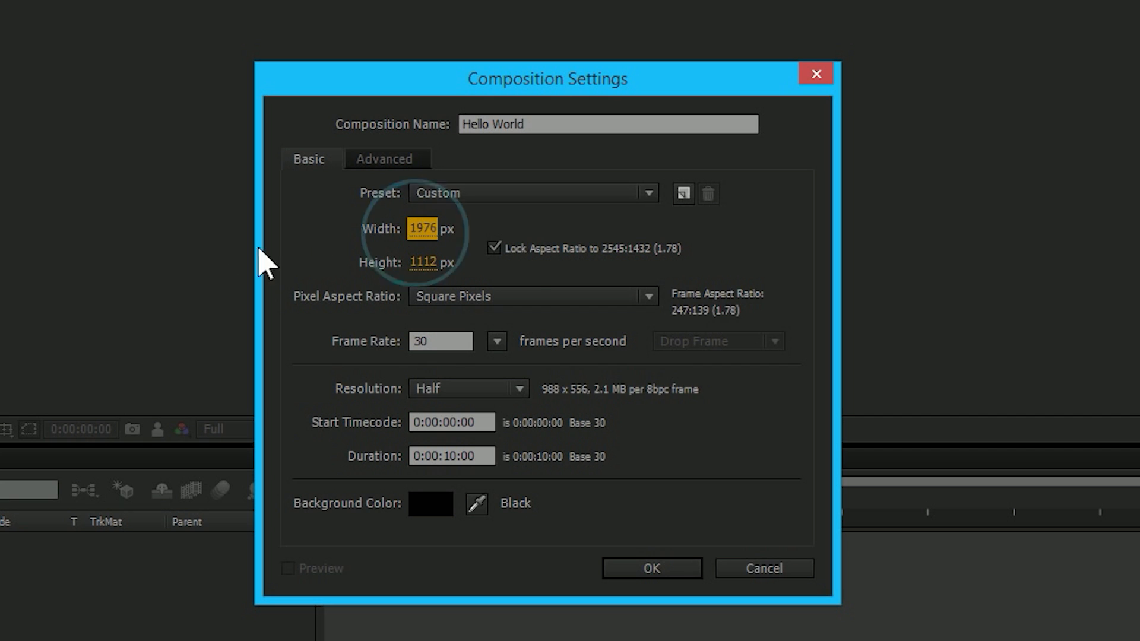
Unlock the aspect ratio and set the composition's width to 1920 px and height to 1080 px
{"action": "left_click", "coordinate": [496, 250]}
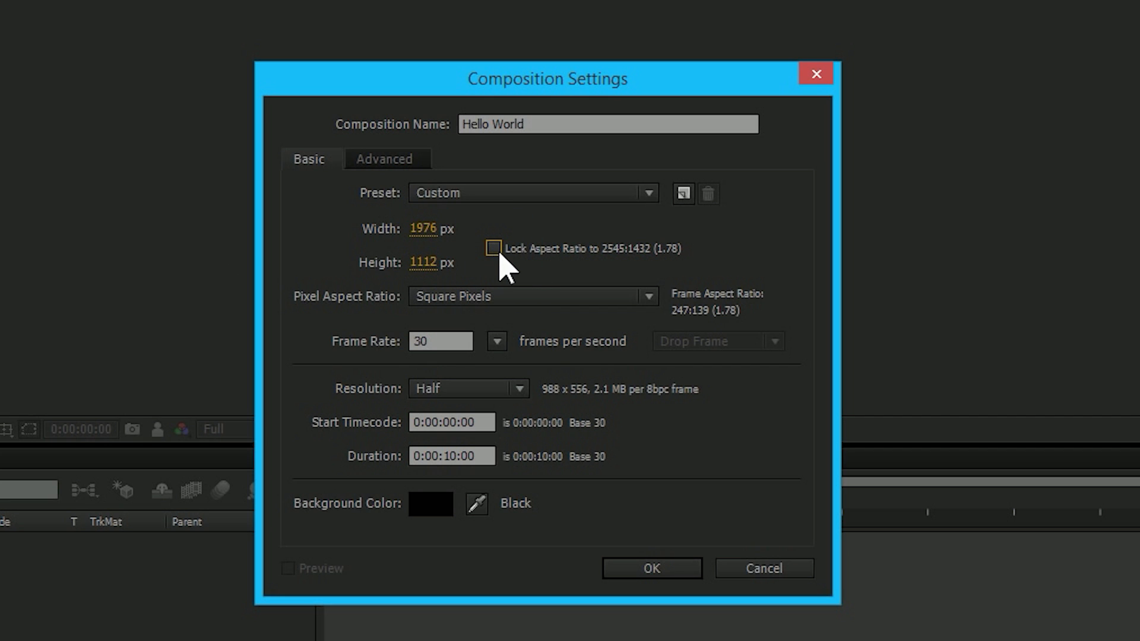
{"action": "left_click", "coordinate": [430, 231]}
{"action": "type", "text": "1920"}
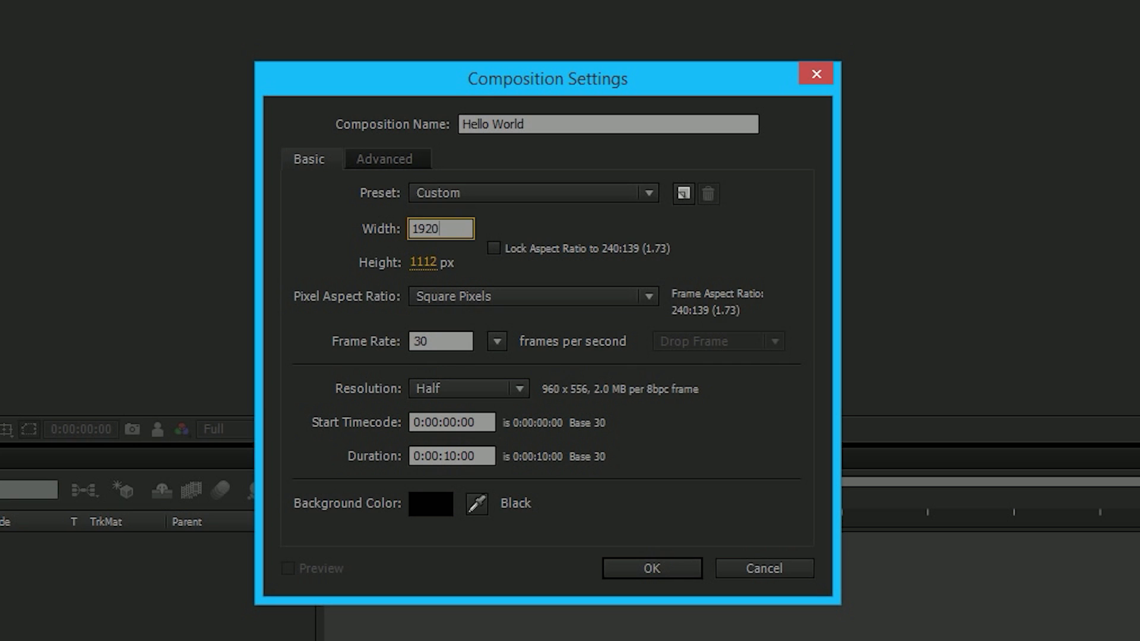
{"action": "key", "text": "Tab"}
{"action": "type", "text": "1080"}
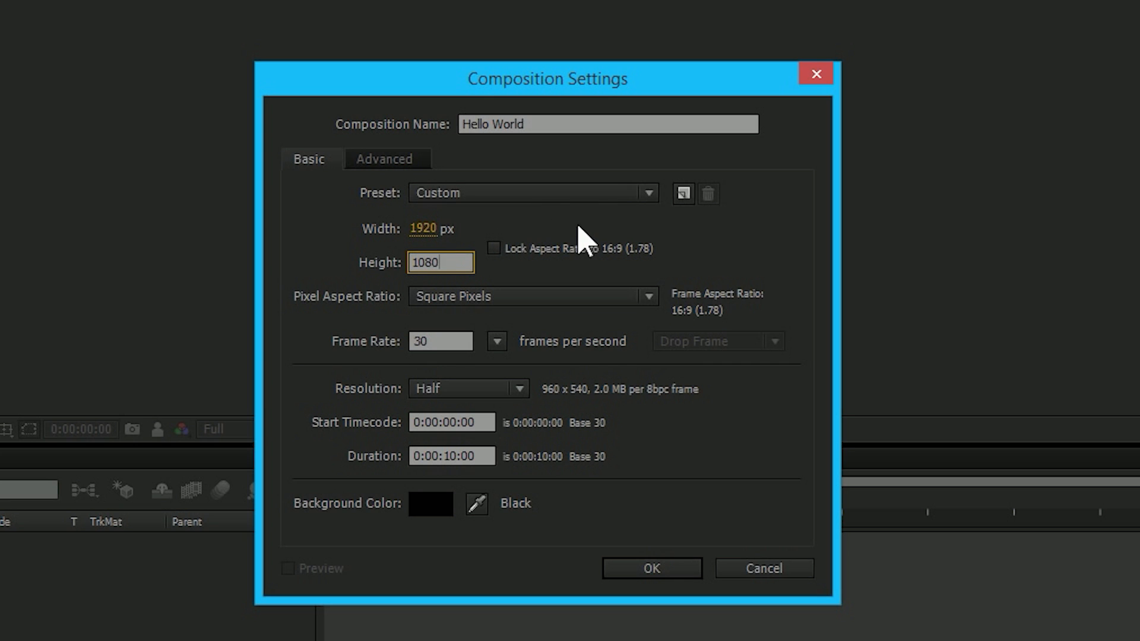
{"action": "key", "text": "Return"}
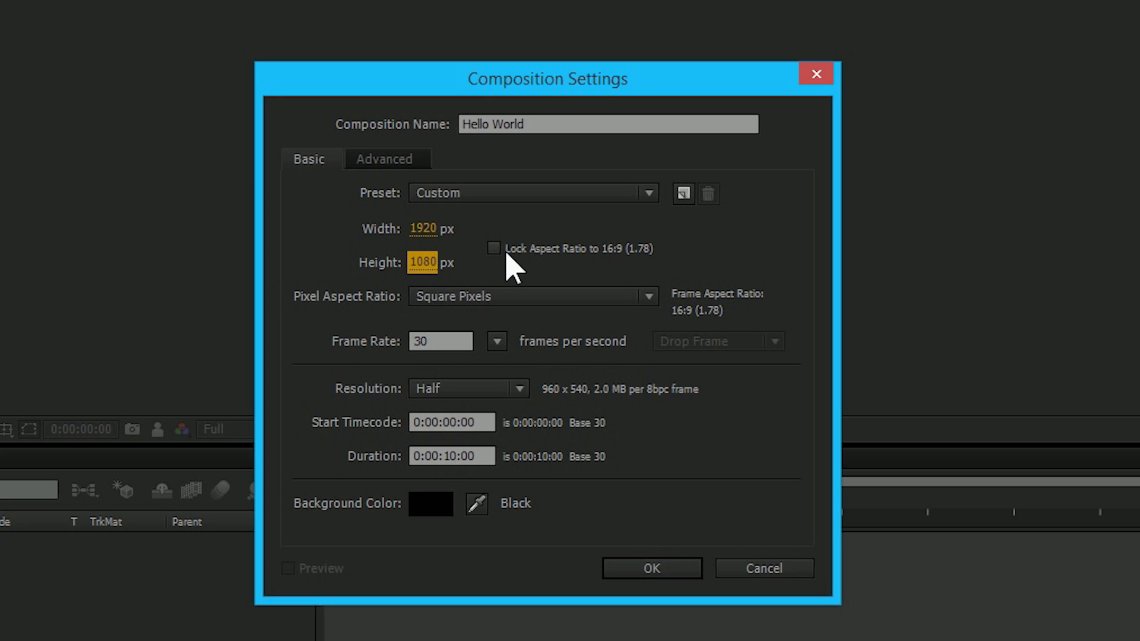
Set the width to 1280 px and the height to 720 px, and create the composition
{"action": "left_click", "coordinate": [423, 229]}
{"action": "type", "text": "12"}
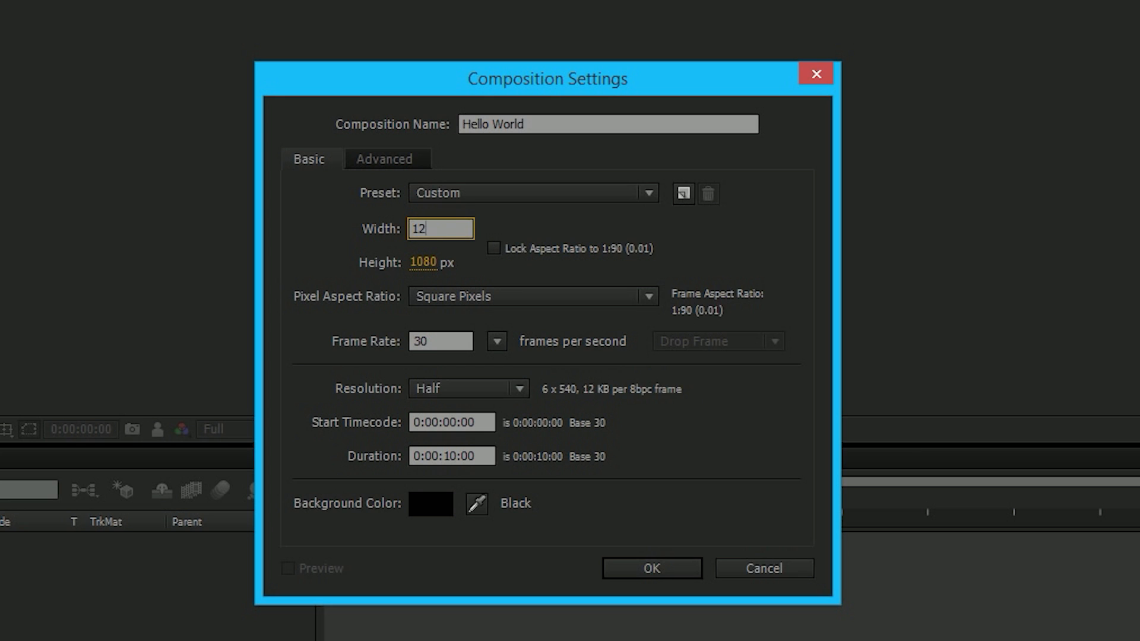
{"action": "type", "text": "0"}
{"action": "type", "text": "8"}
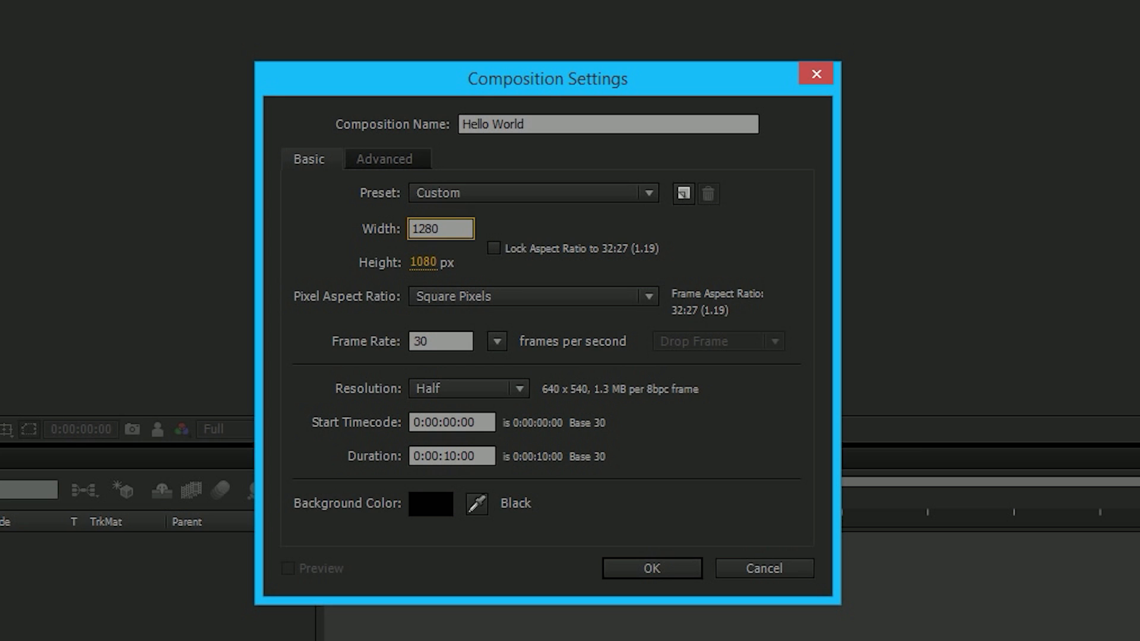
{"action": "key", "text": "Tab"}
{"action": "type", "text": "70"}
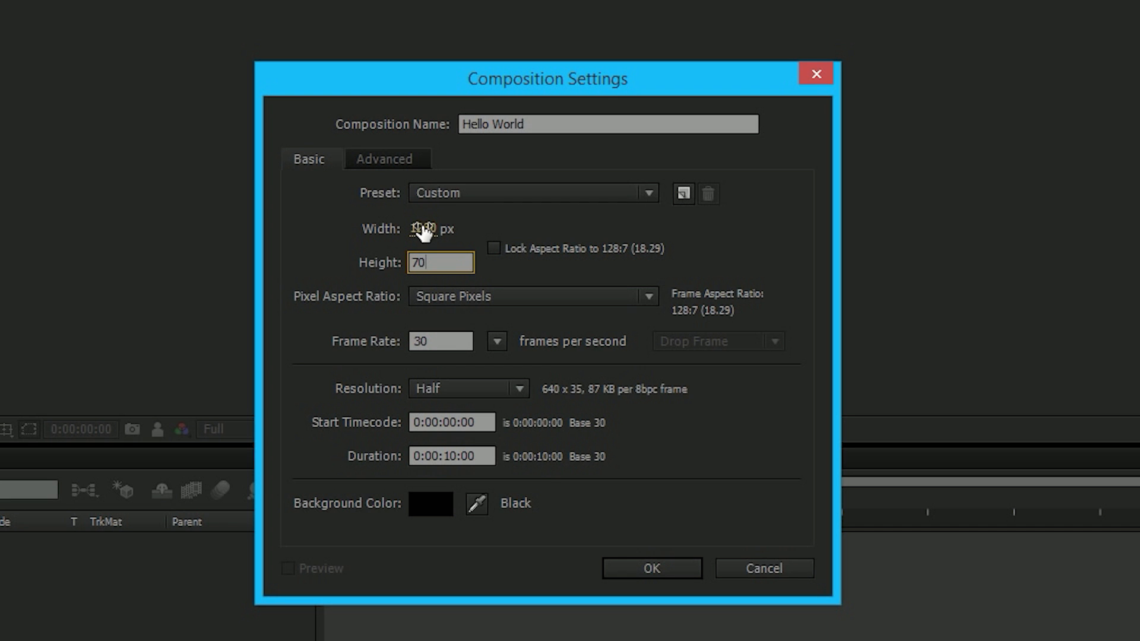
{"action": "key", "text": "BackSpace"}
{"action": "type", "text": "20"}
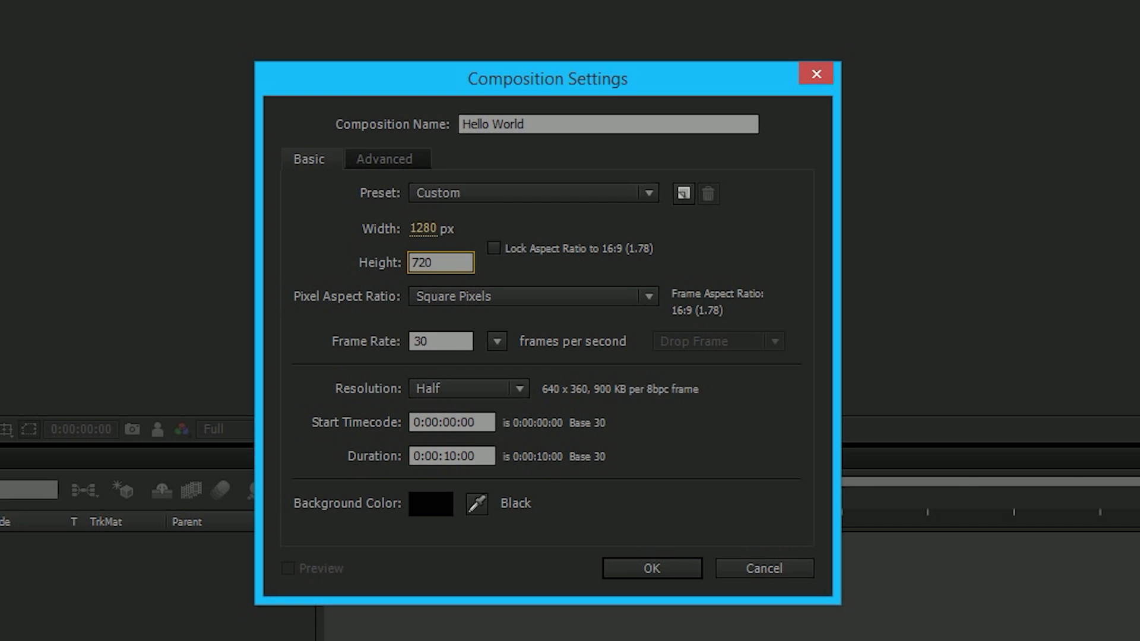
{"action": "key", "text": "Return"}
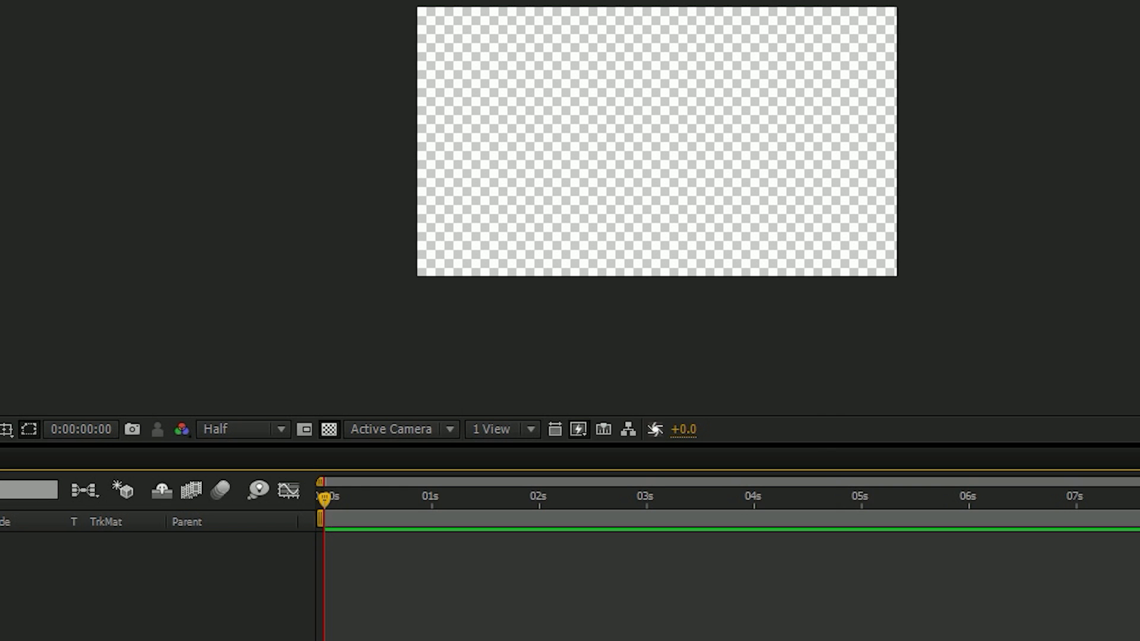
Reopen the Hello World composition's settings, lock the aspect ratio to 16:9 and leave the frame rate at 30 frames per second
{"action": "key", "text": "ctrl+k"}
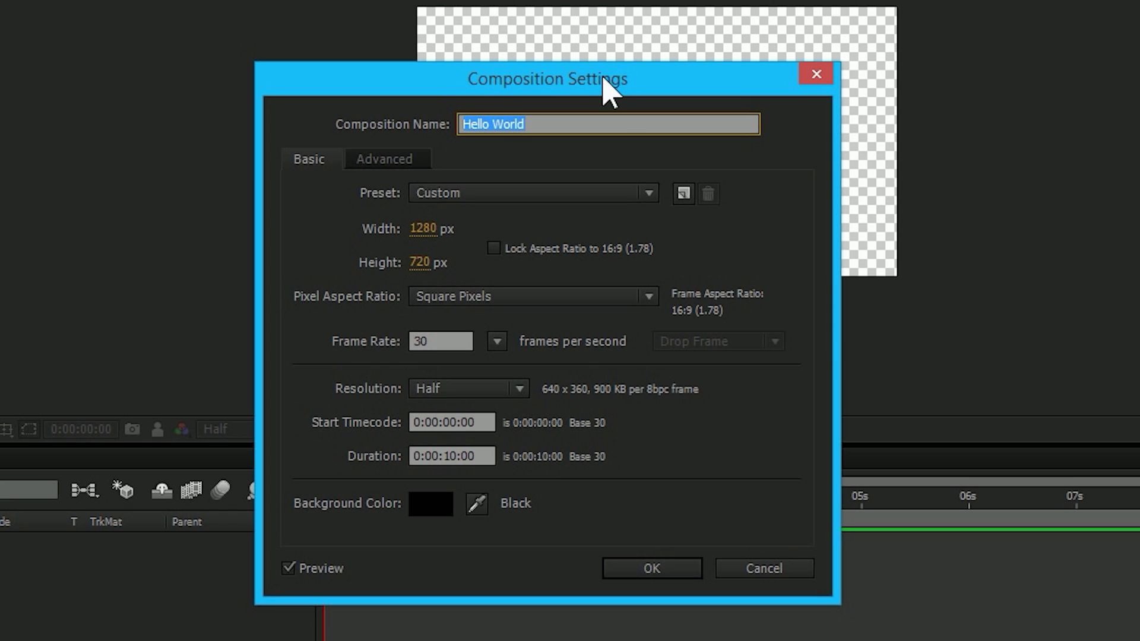
{"action": "left_click", "coordinate": [494, 248]}
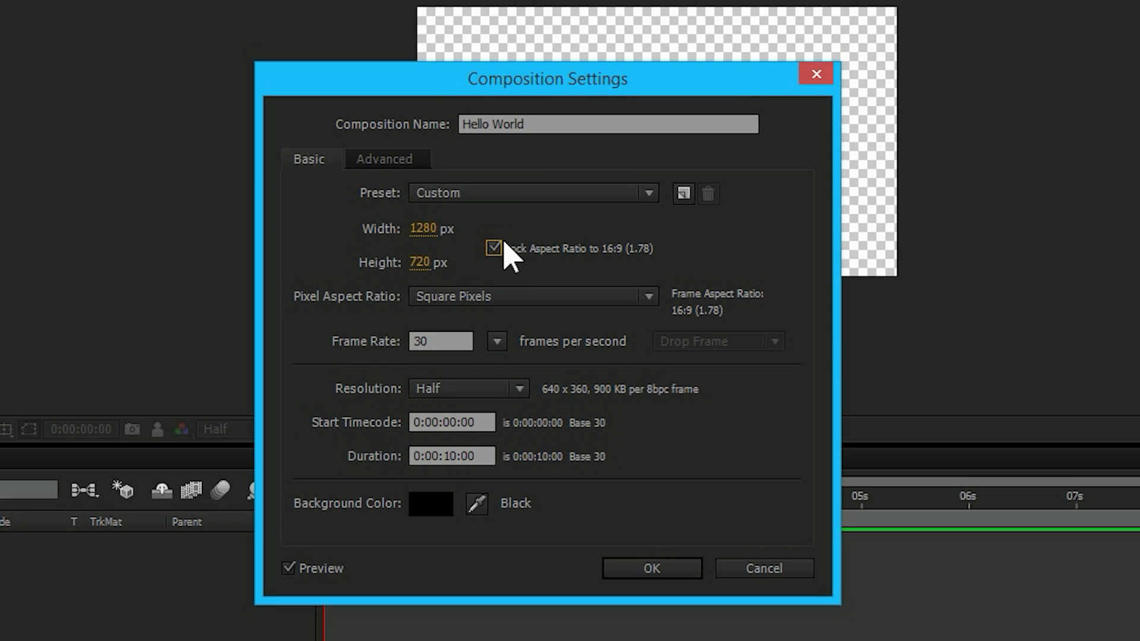
{"action": "left_click", "coordinate": [465, 341]}
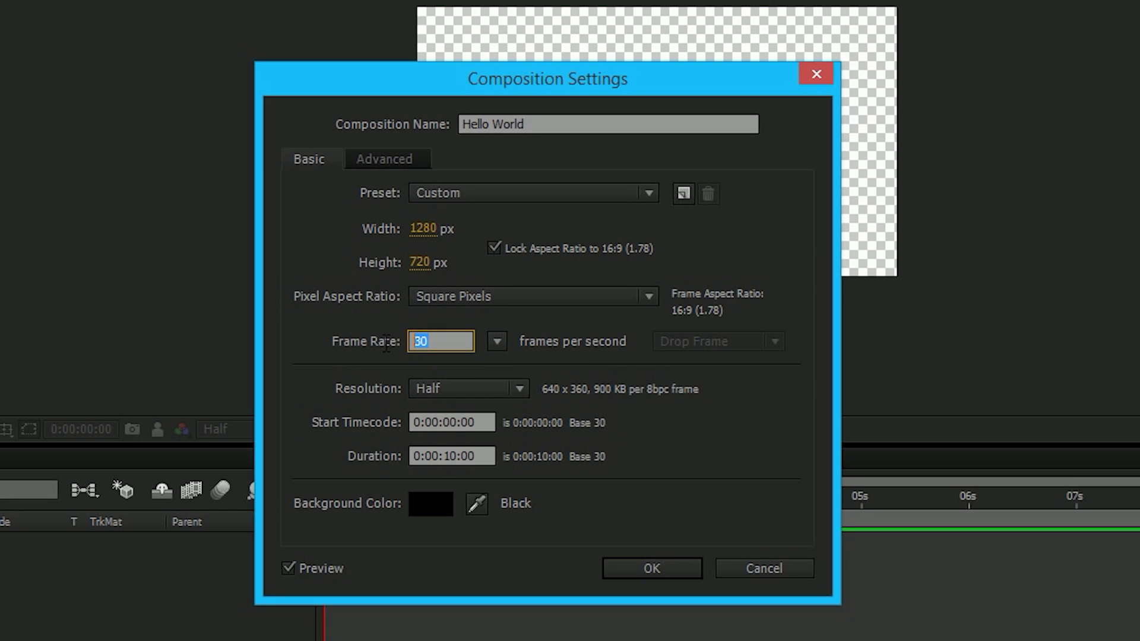
{"action": "left_click", "coordinate": [469, 341]}
{"action": "double_click", "coordinate": [439, 328]}
{"action": "double_click", "coordinate": [445, 336]}
Try the Full resolution for the composition and set it back to Half
{"action": "left_click", "coordinate": [472, 395]}
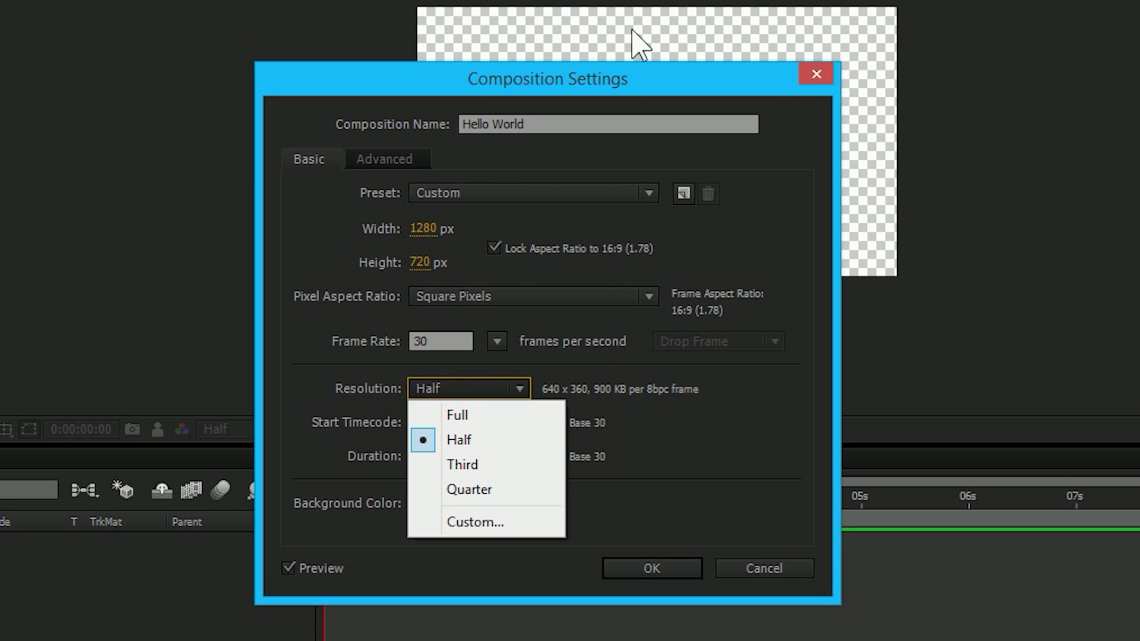
{"action": "left_click", "coordinate": [499, 445]}
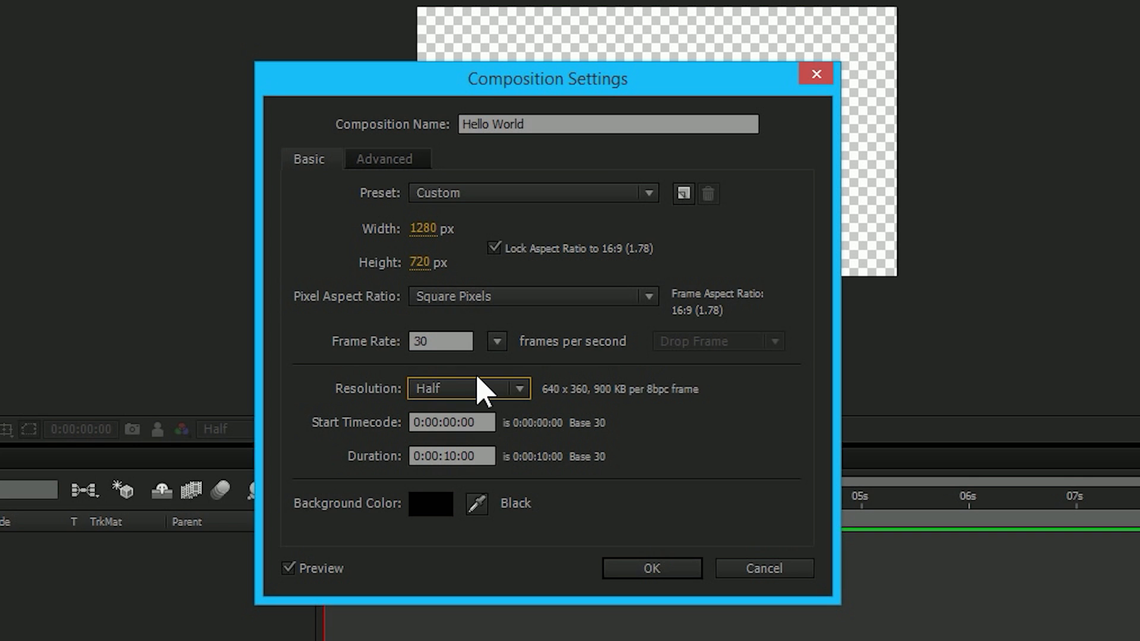
{"action": "left_click", "coordinate": [505, 390]}
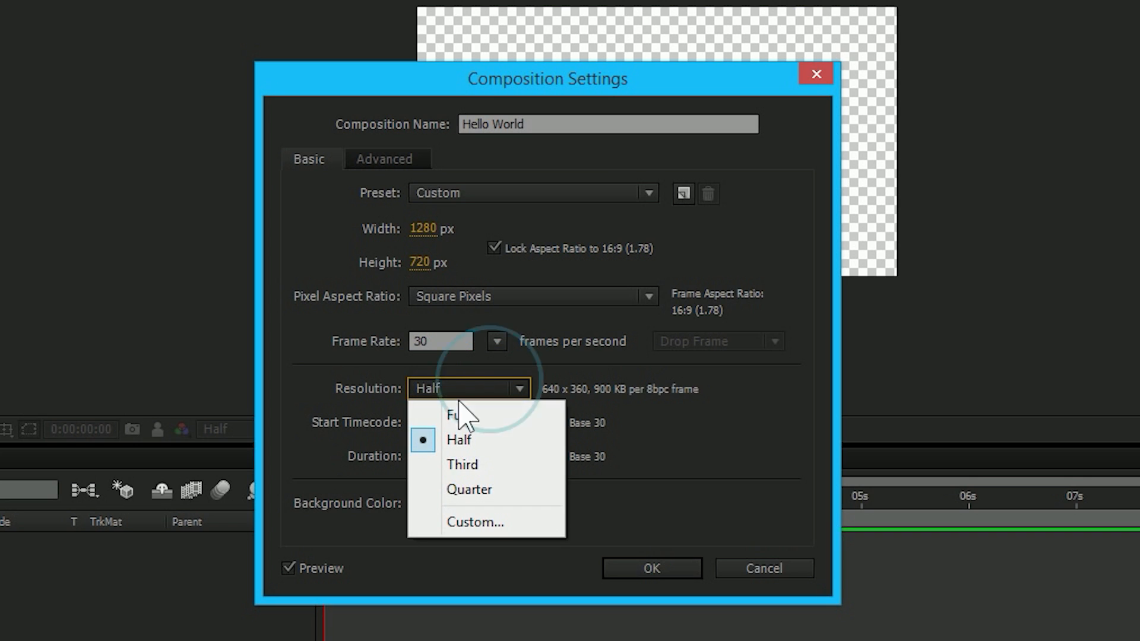
{"action": "left_click", "coordinate": [460, 413]}
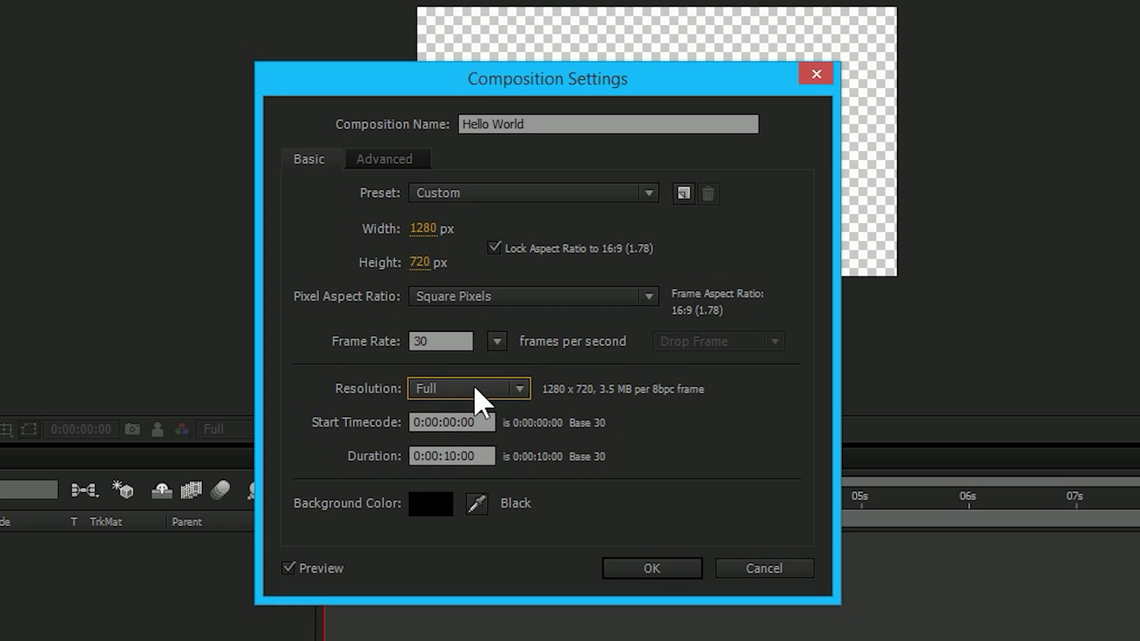
{"action": "left_click", "coordinate": [475, 394]}
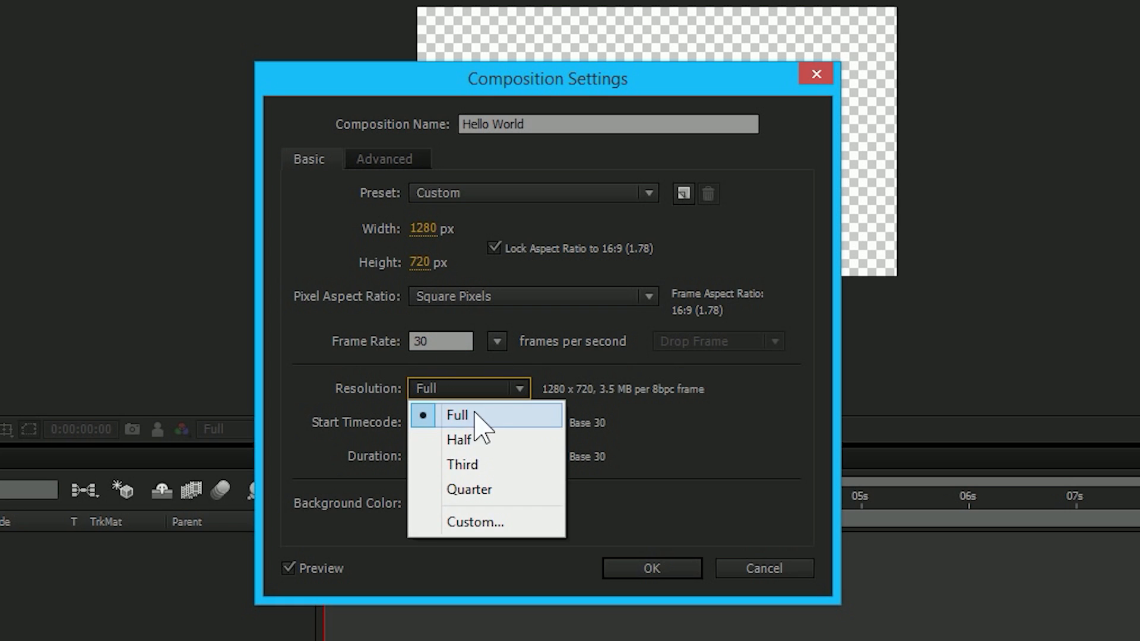
{"action": "left_click", "coordinate": [480, 437]}
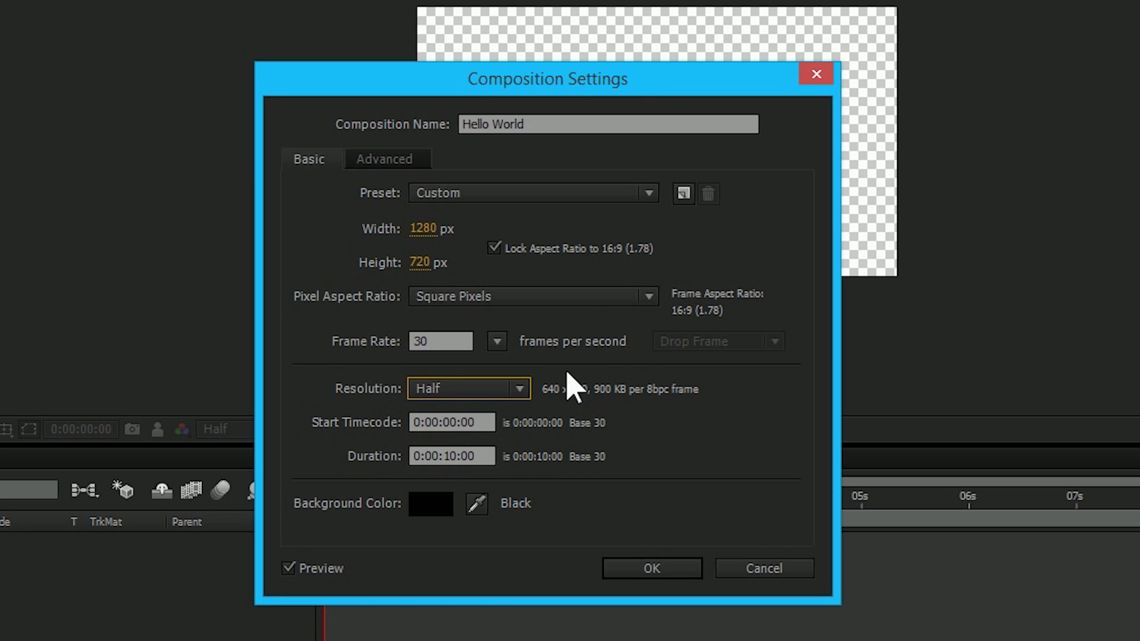
Set the composition's duration to 10 seconds (0:00:10:00)
{"action": "left_click", "coordinate": [445, 456]}
{"action": "double_click", "coordinate": [447, 456]}
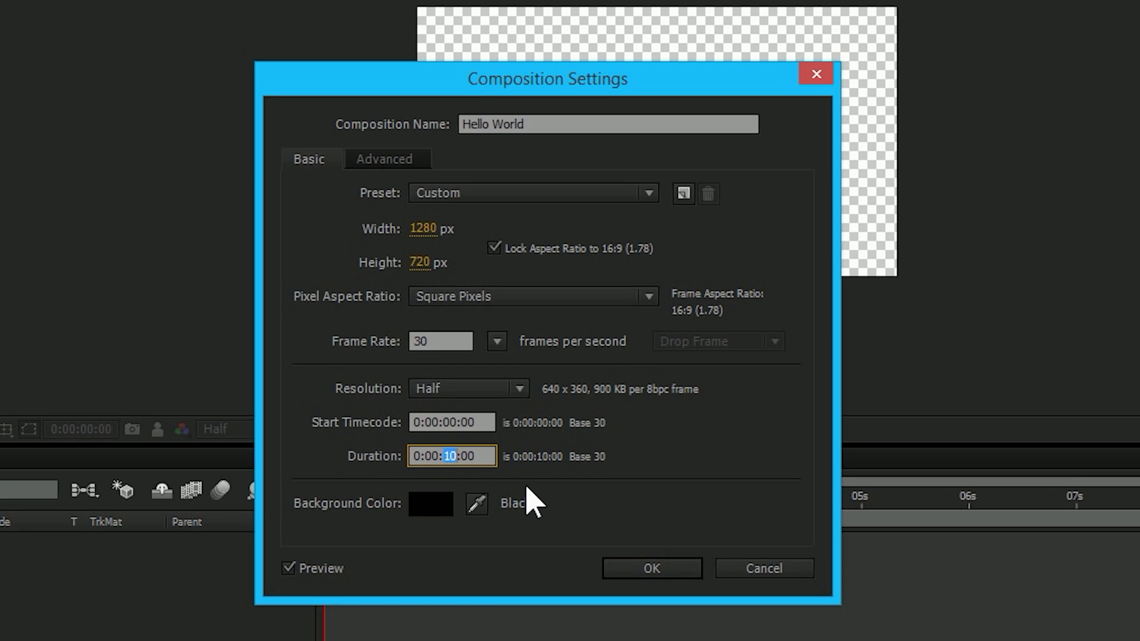
{"action": "type", "text": "10"}
{"action": "left_click_drag", "start_coordinate": [476, 455], "coordinate": [456, 456]}
{"action": "double_click", "coordinate": [449, 455]}
{"action": "left_click_drag", "start_coordinate": [427, 457], "coordinate": [440, 455]}
{"action": "left_click", "coordinate": [392, 455]}
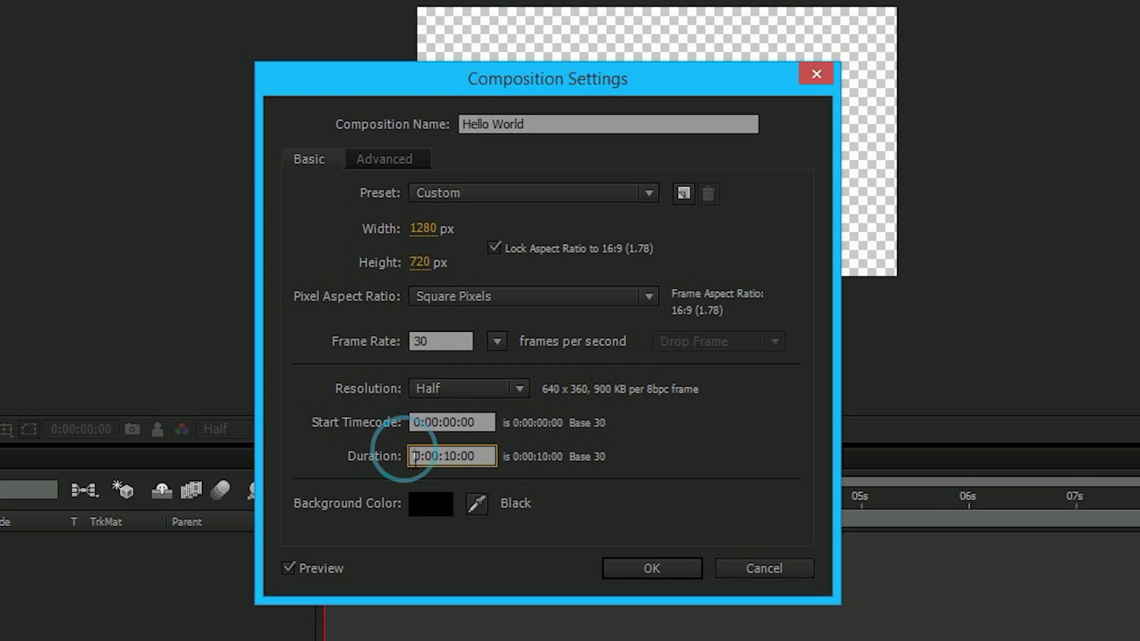
Try different hues and shades for the composition's background colour and settle on black (000000)
{"action": "left_click", "coordinate": [436, 505]}
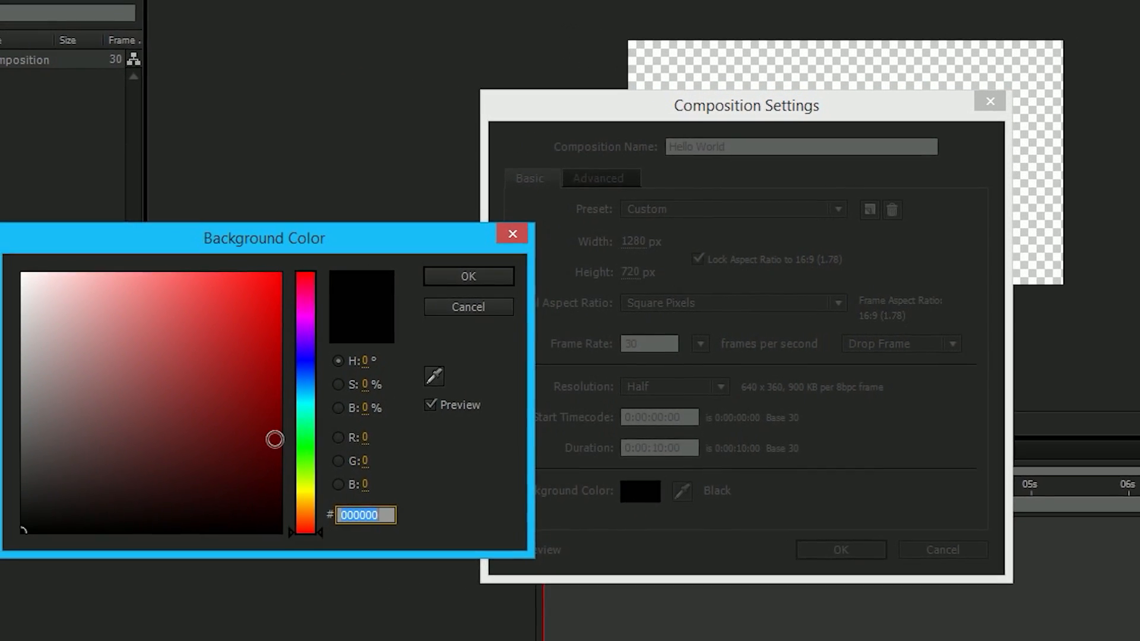
{"action": "left_click_drag", "start_coordinate": [206, 483], "coordinate": [32, 352]}
{"action": "mouse_move", "coordinate": [115, 352]}
{"action": "left_mouse_down"}
{"action": "mouse_move", "coordinate": [128, 301]}
{"action": "mouse_move", "coordinate": [311, 369]}
{"action": "left_mouse_up"}
{"action": "mouse_move", "coordinate": [385, 451]}
{"action": "left_mouse_down"}
{"action": "mouse_move", "coordinate": [390, 326]}
{"action": "mouse_move", "coordinate": [375, 299]}
{"action": "mouse_move", "coordinate": [376, 534]}
{"action": "mouse_move", "coordinate": [378, 355]}
{"action": "left_mouse_up"}
{"action": "left_click_drag", "start_coordinate": [273, 380], "coordinate": [54, 545]}
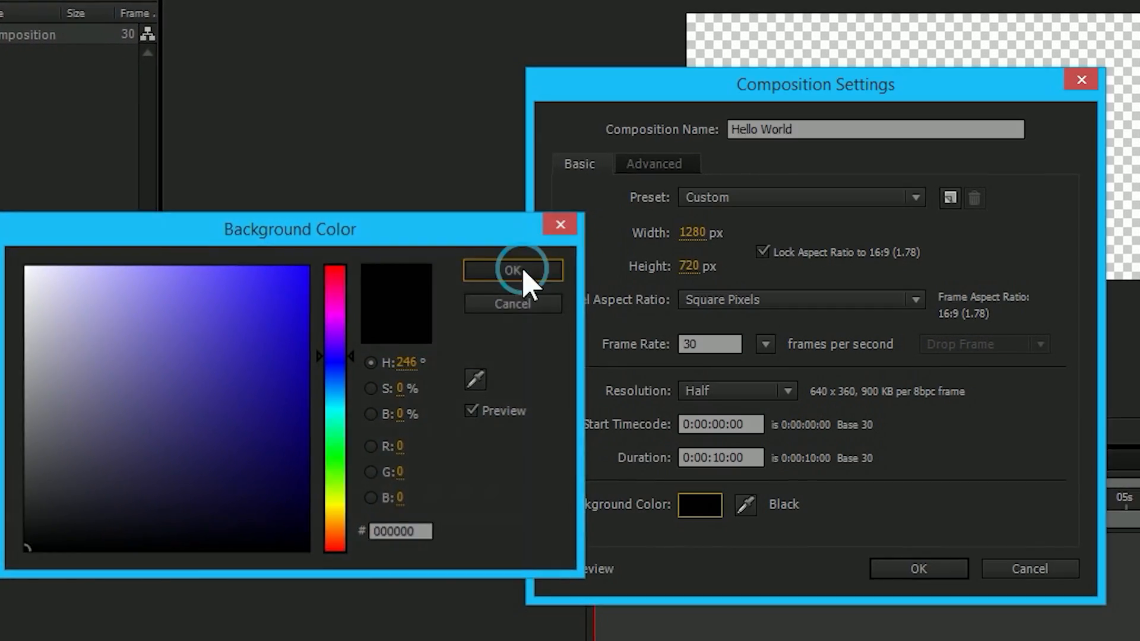
{"action": "left_click", "coordinate": [519, 271]}
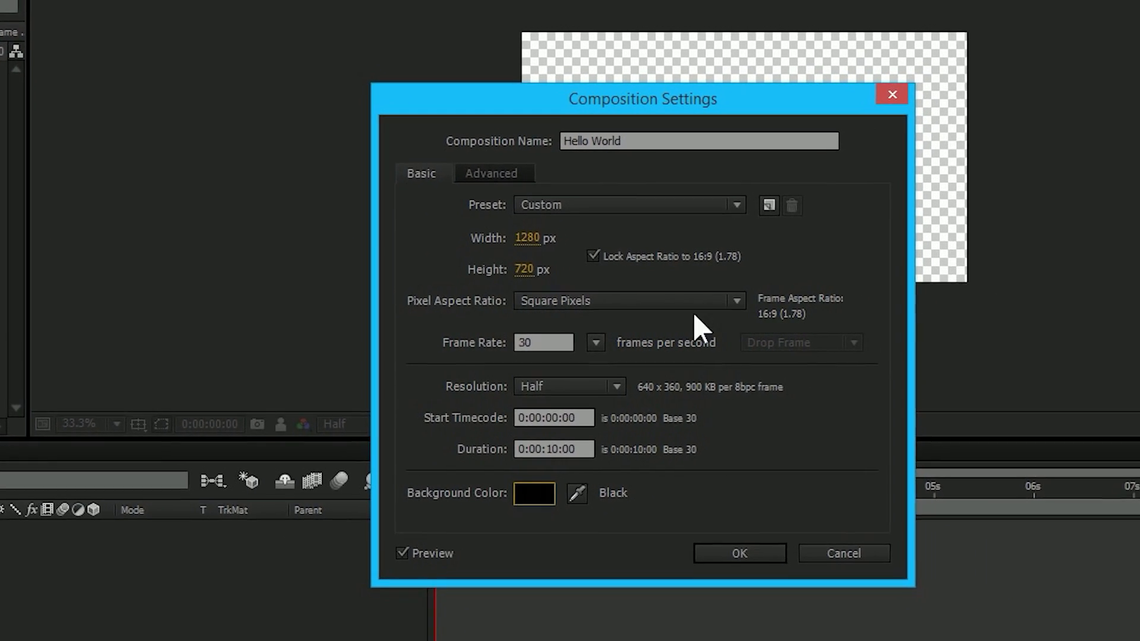
Review the advanced composition settings, return to the basic ones and apply the settings
{"action": "left_click", "coordinate": [545, 169]}
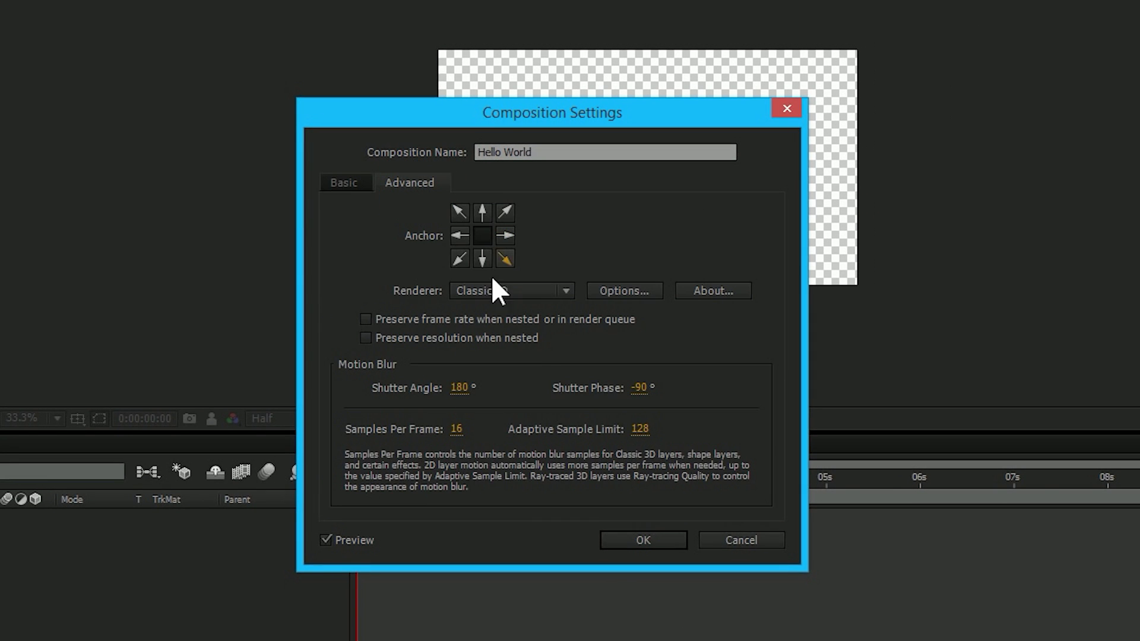
{"action": "left_click", "coordinate": [343, 184]}
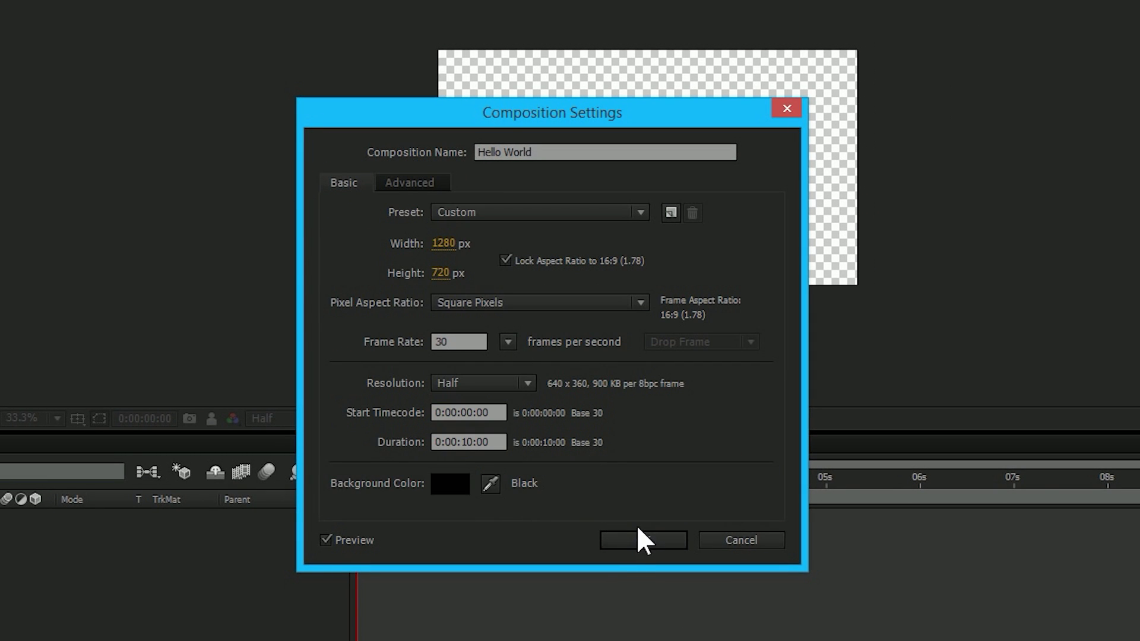
{"action": "left_click", "coordinate": [643, 539]}
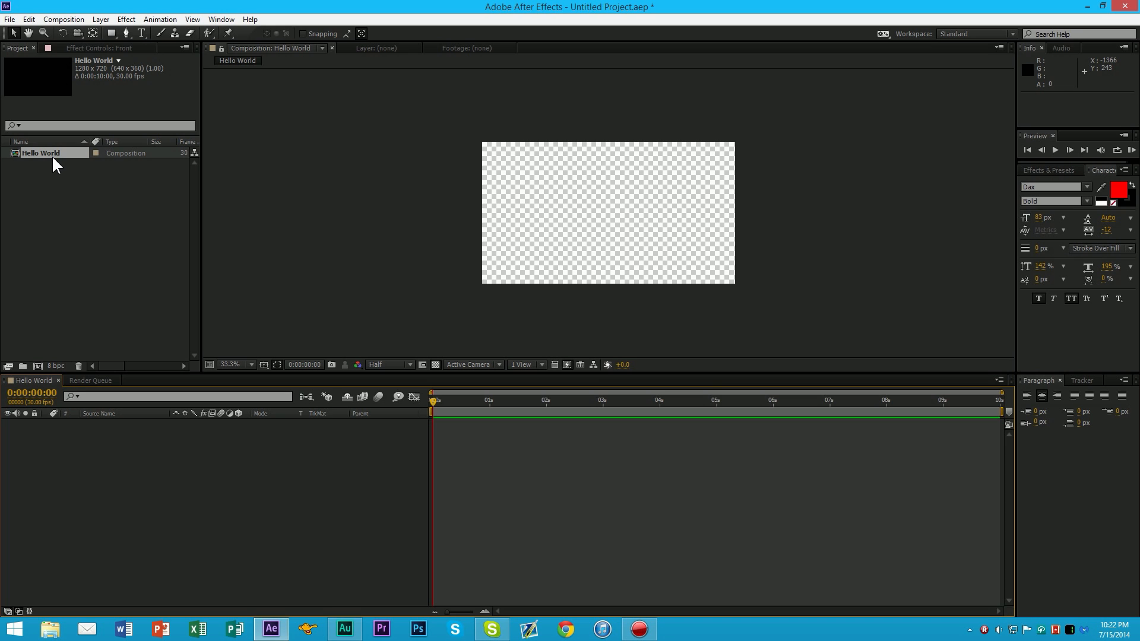
Open the Hello World composition's settings twice for viewing, dismissing them each time
{"action": "key", "text": "ctrl+k"}
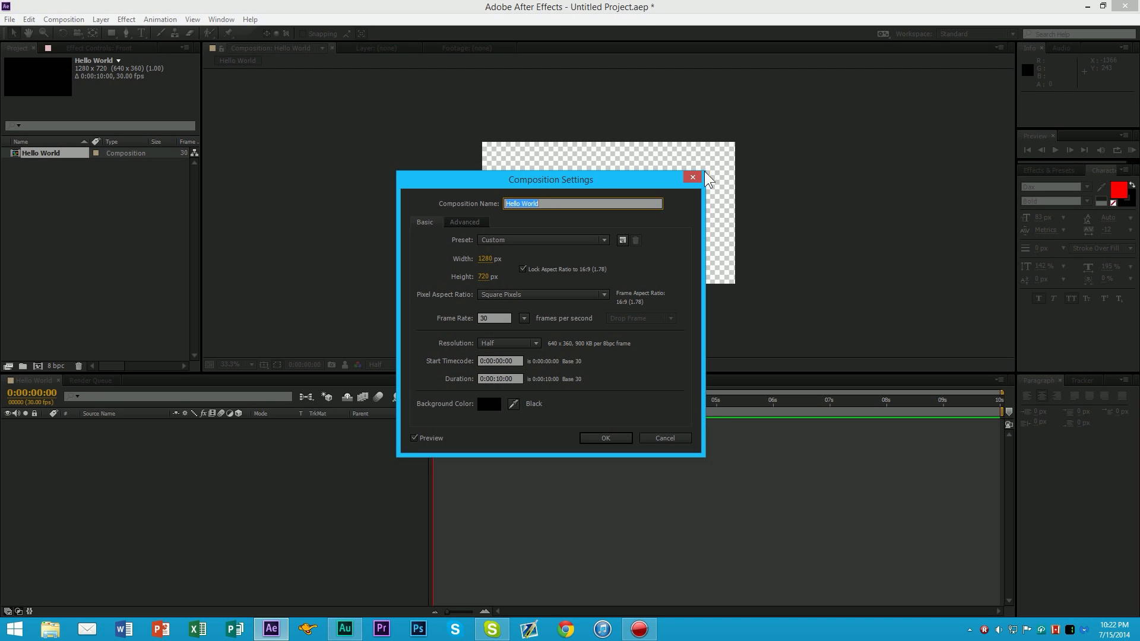
{"action": "left_click", "coordinate": [692, 178]}
{"action": "right_click", "coordinate": [43, 153]}
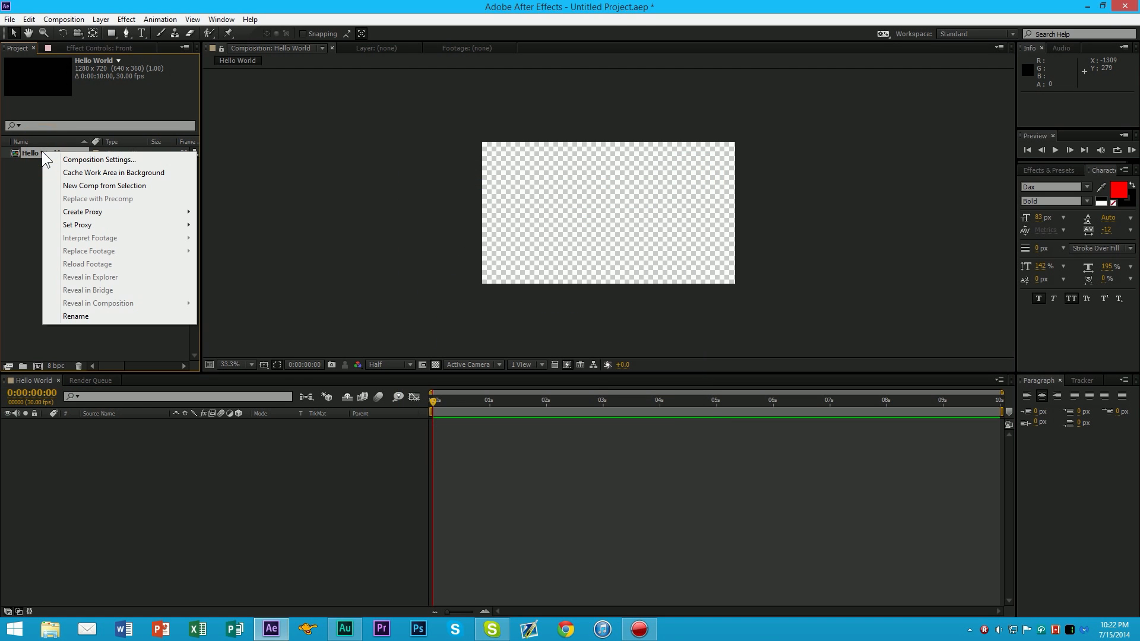
{"action": "left_click", "coordinate": [89, 160]}
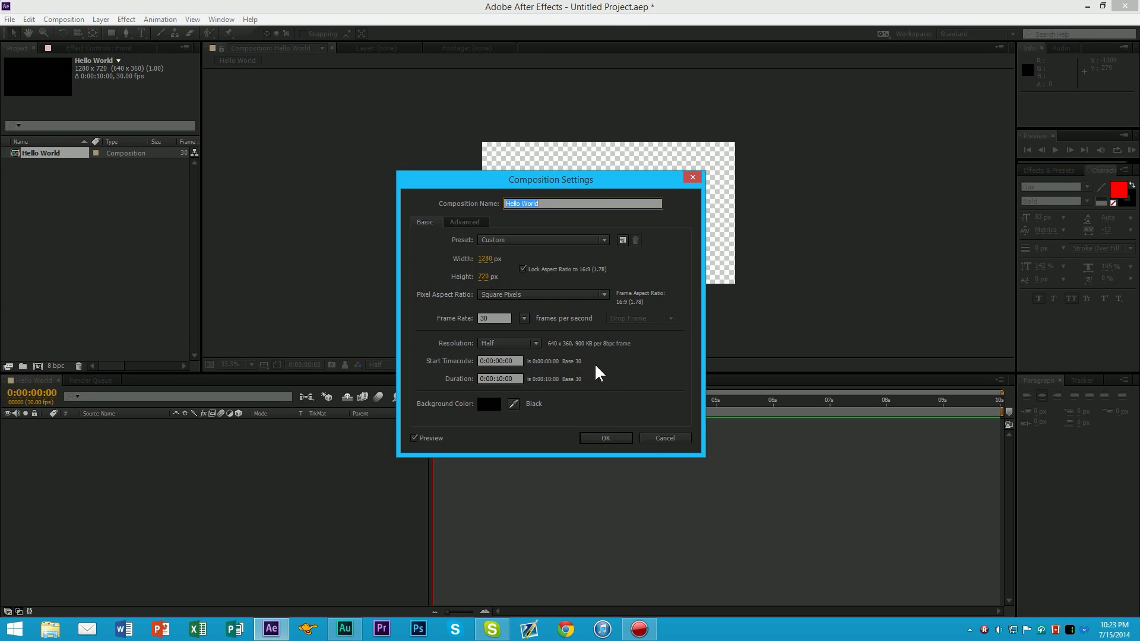
{"action": "left_click", "coordinate": [653, 440]}
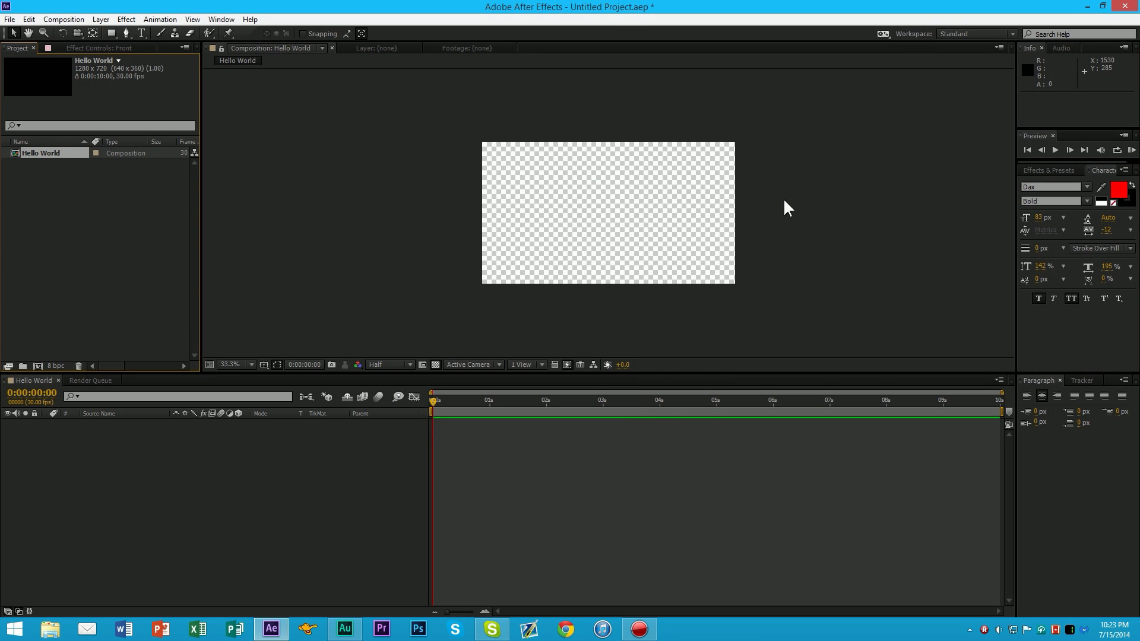
Try the composition preview at 100% and 50% magnification, and fit it to the viewer
{"action": "key", "text": "slash"}
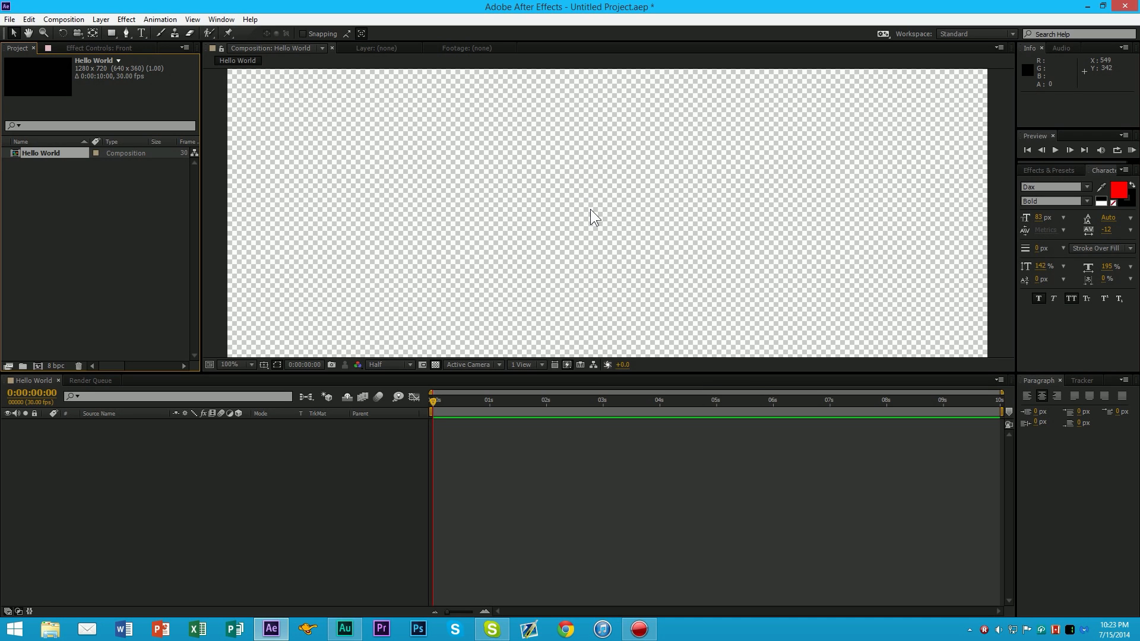
{"action": "scroll", "coordinate": [594, 216], "scroll_direction": "down", "scroll_amount": 4}
{"action": "scroll", "coordinate": [595, 217], "scroll_direction": "up", "scroll_amount": 3}
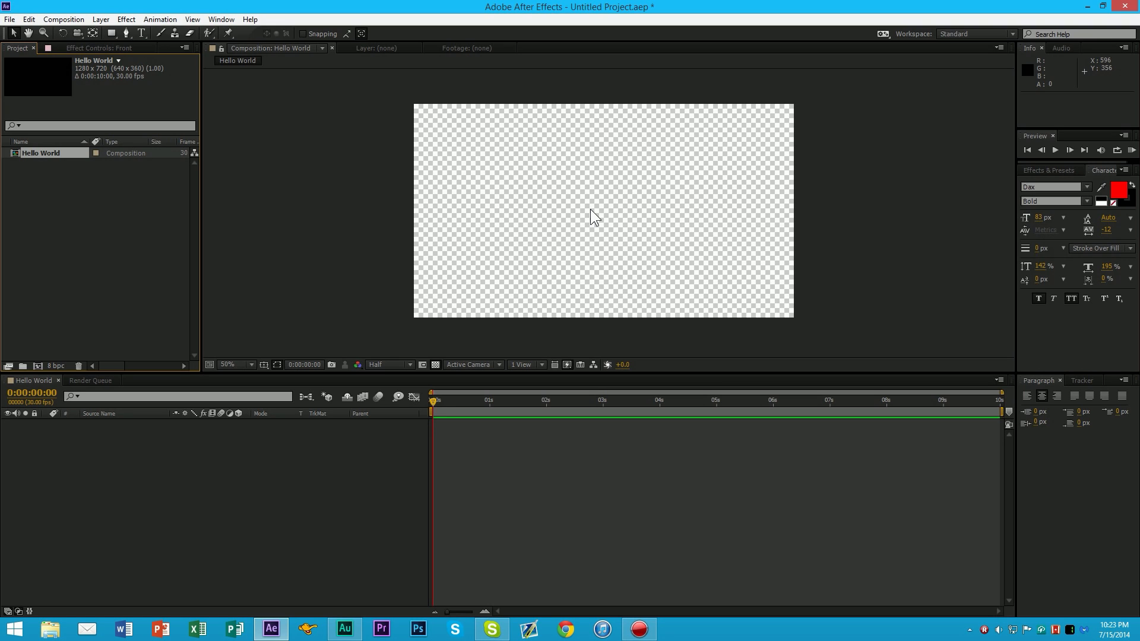
{"action": "left_click", "coordinate": [801, 206]}
{"action": "key", "text": "shift+slash"}
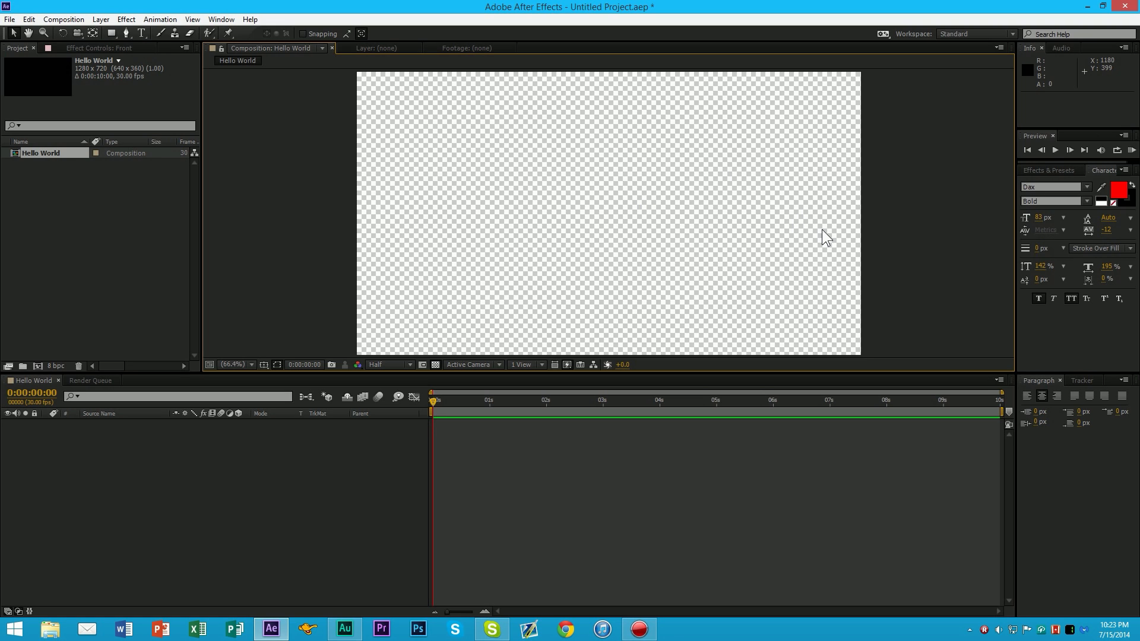
Examine the layer types that can be added to the timeline and view the settings for a new solid, cancelling them
{"action": "right_click", "coordinate": [221, 468]}
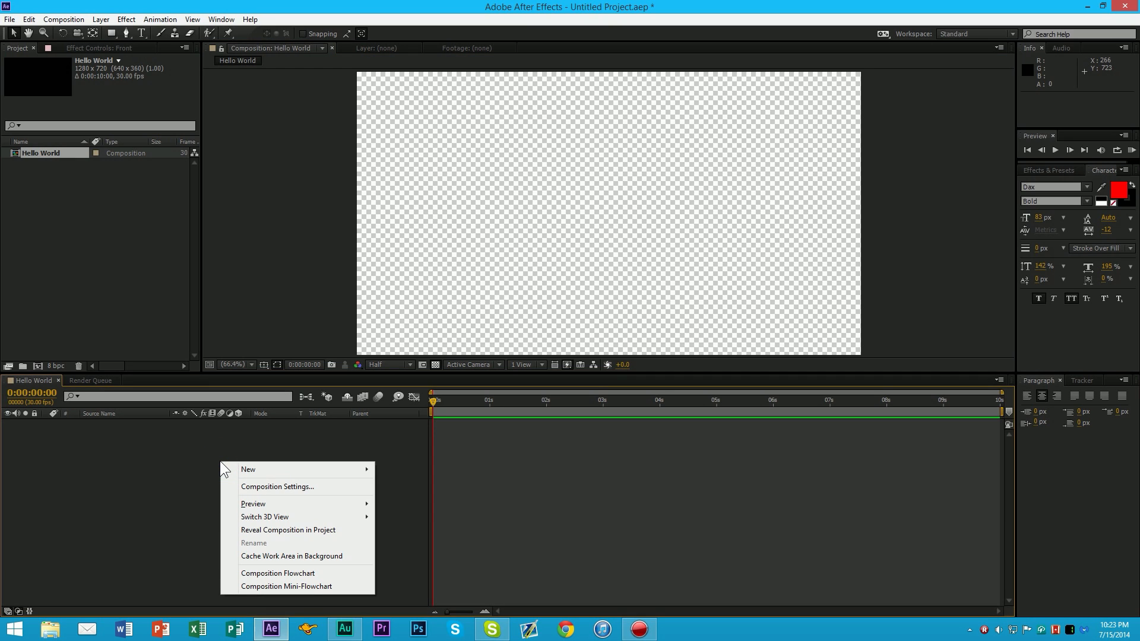
{"action": "right_click", "coordinate": [158, 456]}
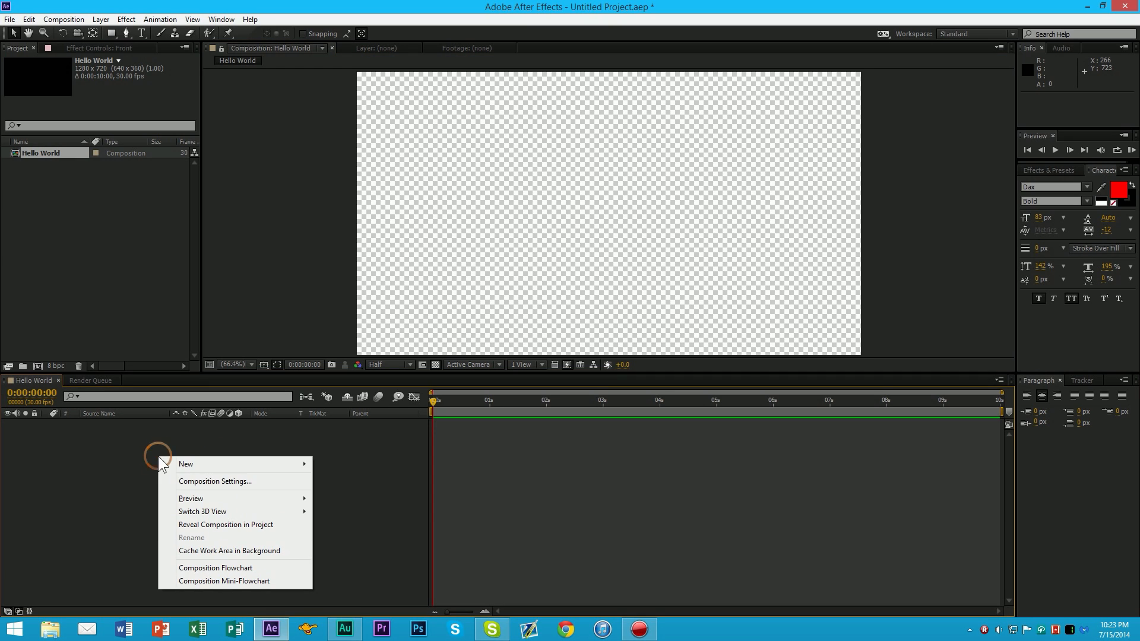
{"action": "right_click", "coordinate": [77, 539]}
{"action": "right_click", "coordinate": [244, 546]}
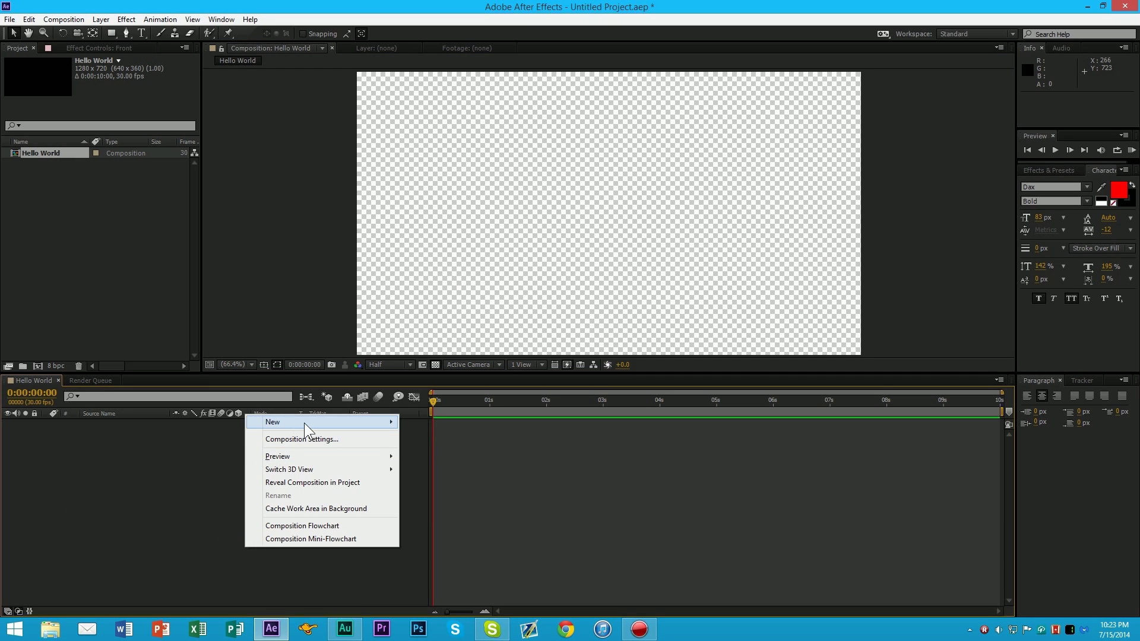
{"action": "mouse_move", "coordinate": [304, 423]}
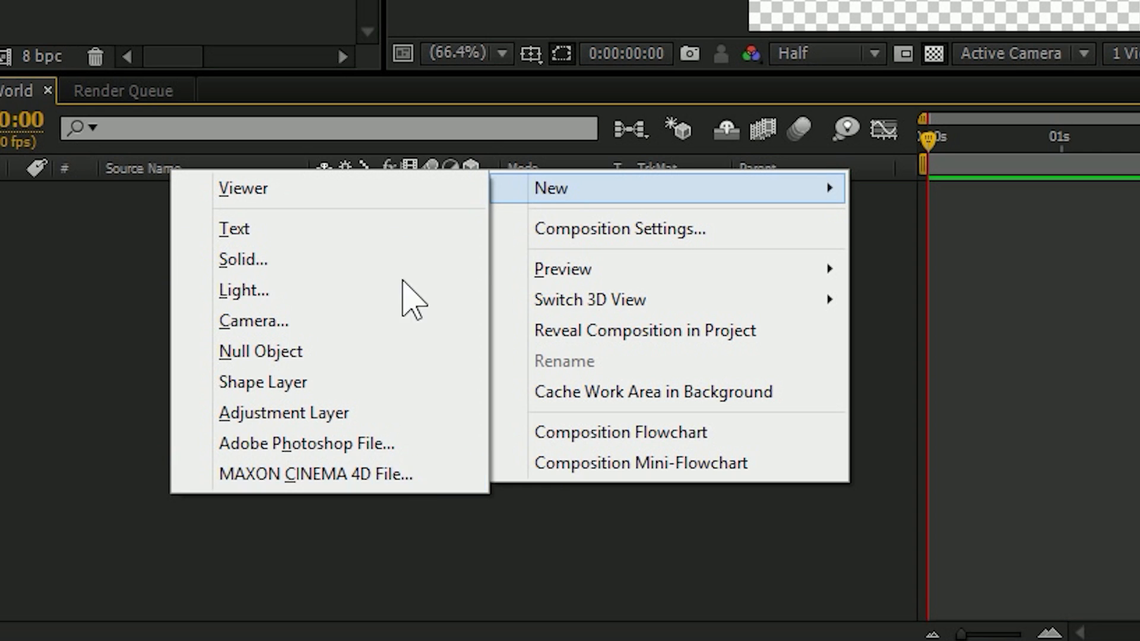
{"action": "left_click", "coordinate": [311, 254]}
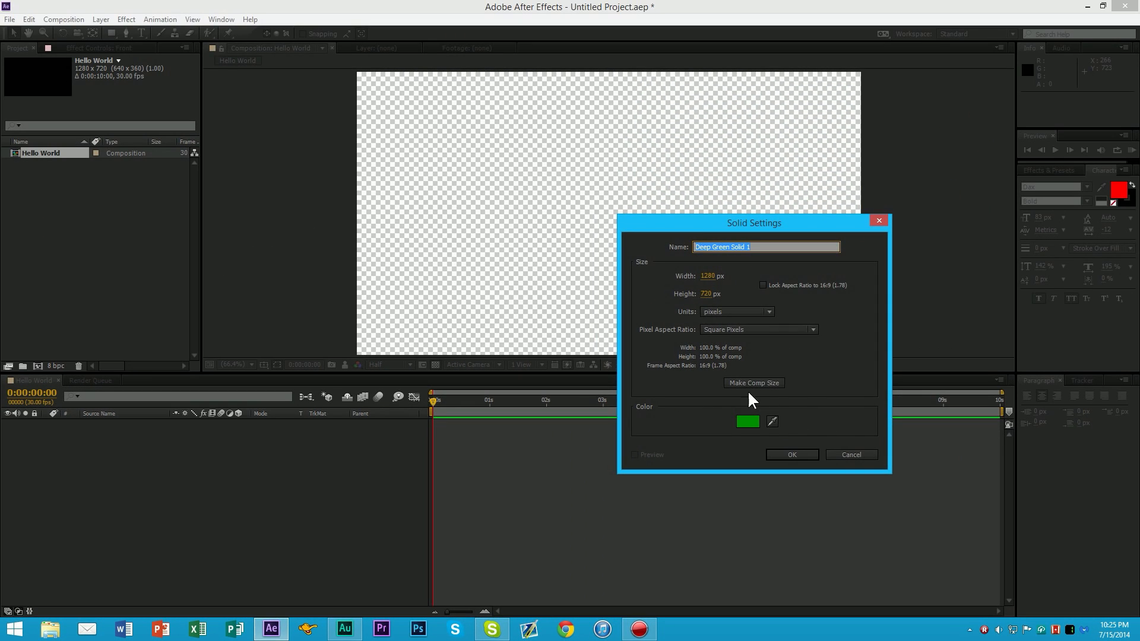
{"action": "left_click_drag", "start_coordinate": [742, 223], "coordinate": [207, 250]}
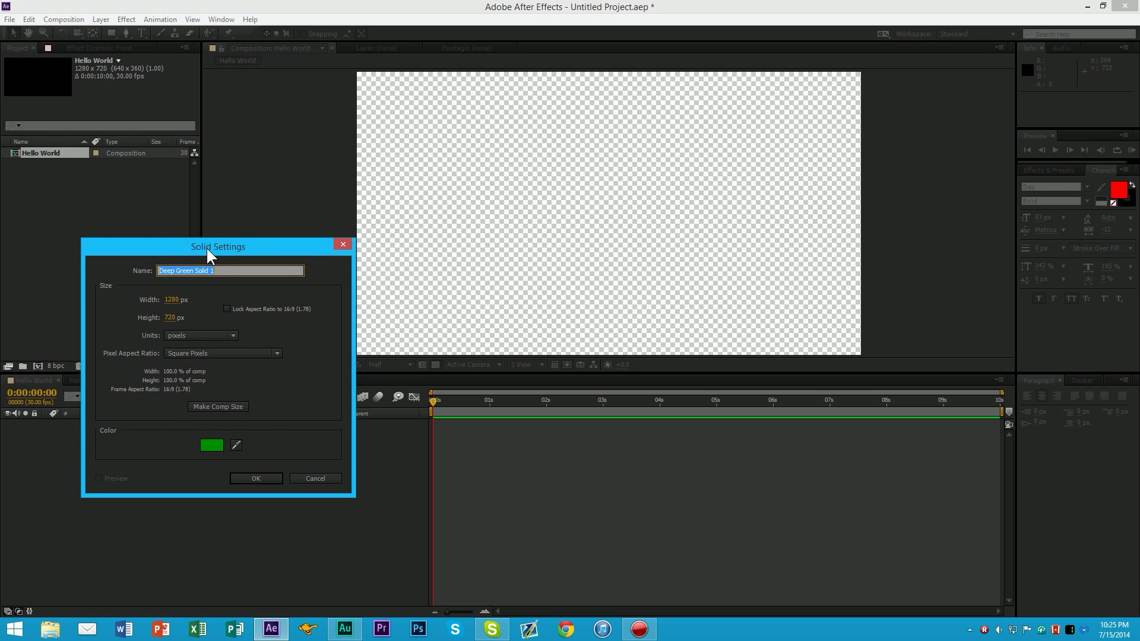
{"action": "left_click", "coordinate": [315, 478]}
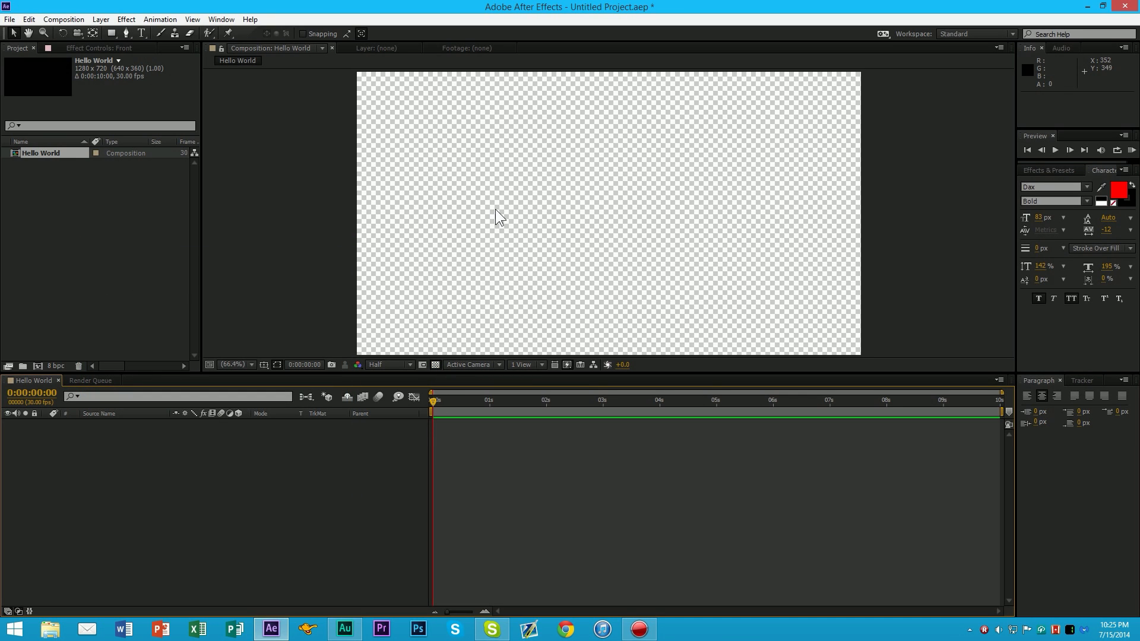
Turn the transparency grid off in the composition preview to view the background, and turn it back on
{"action": "left_click", "coordinate": [435, 365]}
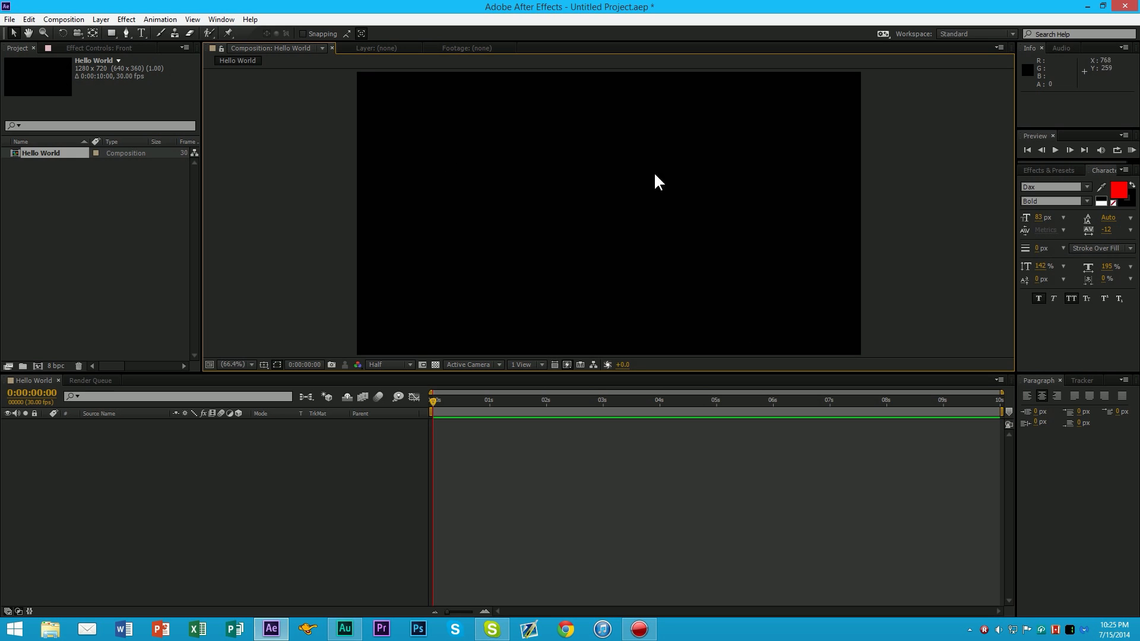
{"action": "left_click", "coordinate": [435, 364]}
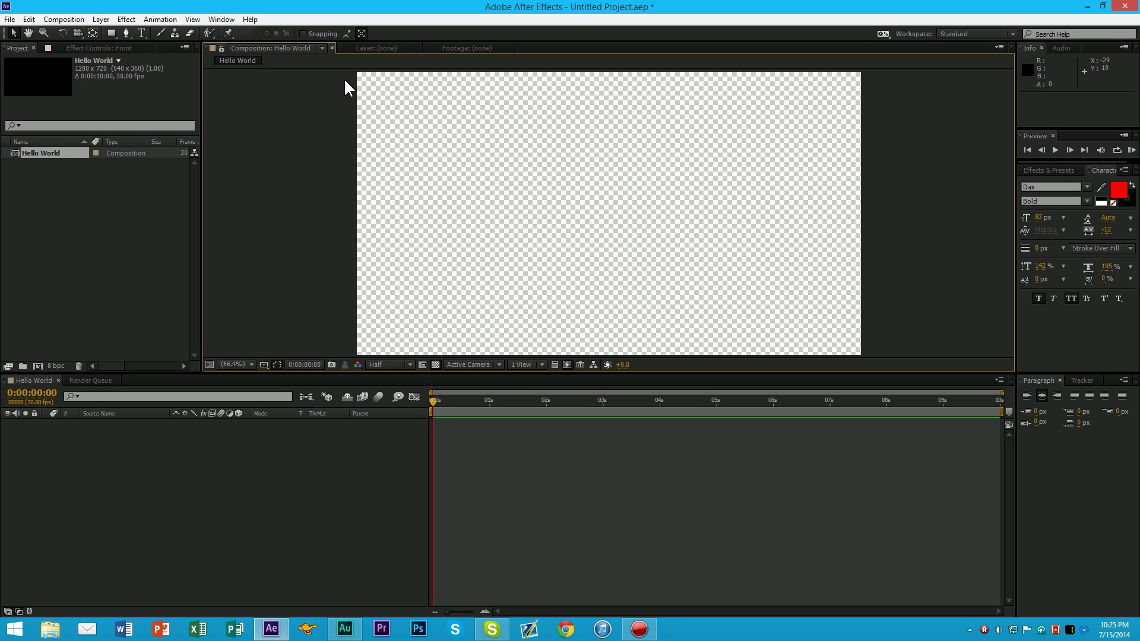
{"action": "left_click_drag", "start_coordinate": [257, 522], "coordinate": [264, 425]}
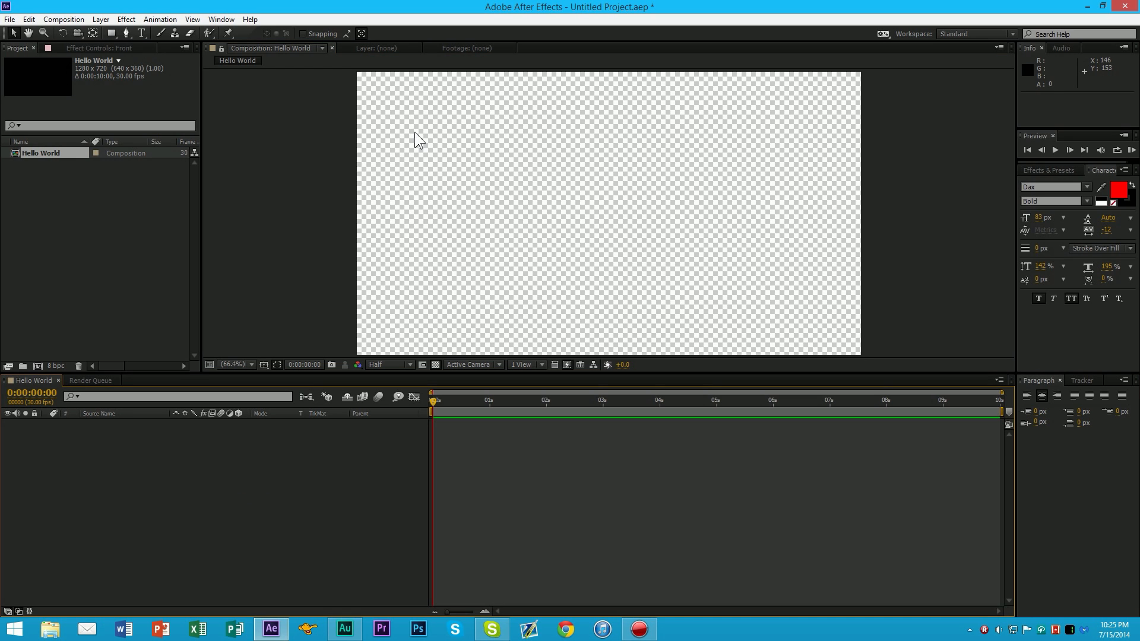
{"action": "left_click_drag", "start_coordinate": [415, 132], "coordinate": [817, 331]}
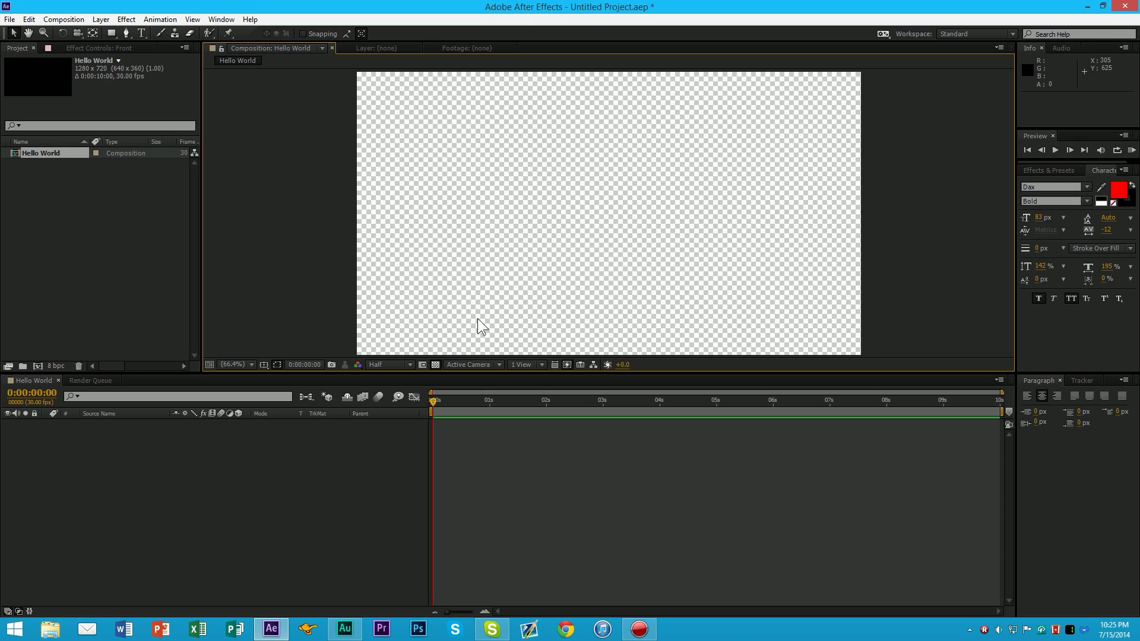
Start a new solid layer for the Hello World composition, name it Black Solid and match its size to the composition
{"action": "right_click", "coordinate": [241, 502]}
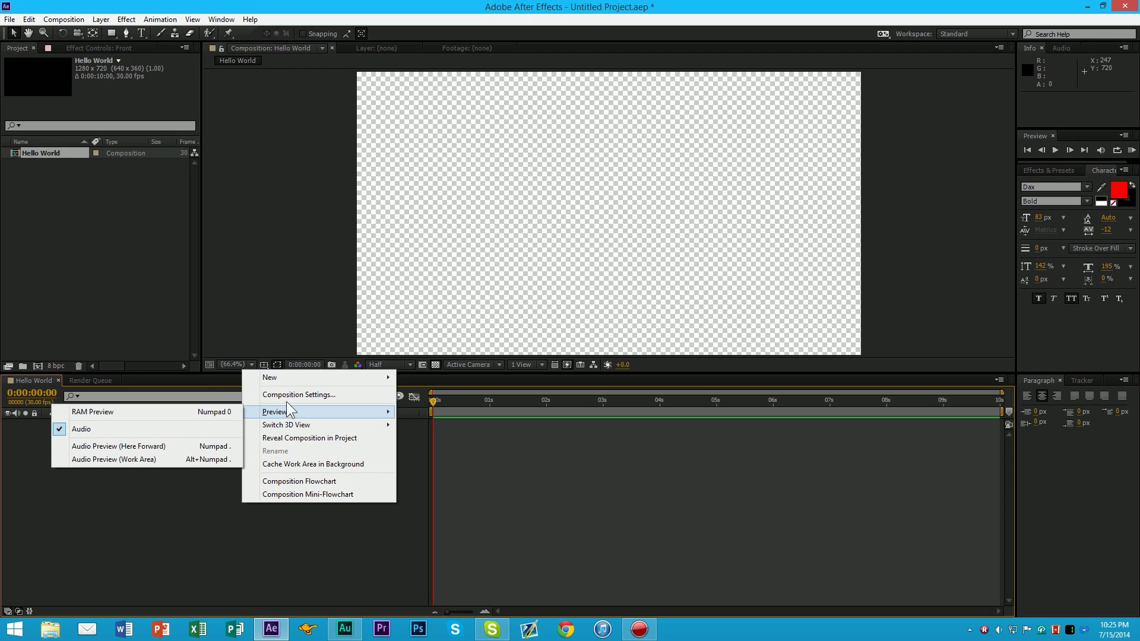
{"action": "mouse_move", "coordinate": [290, 376]}
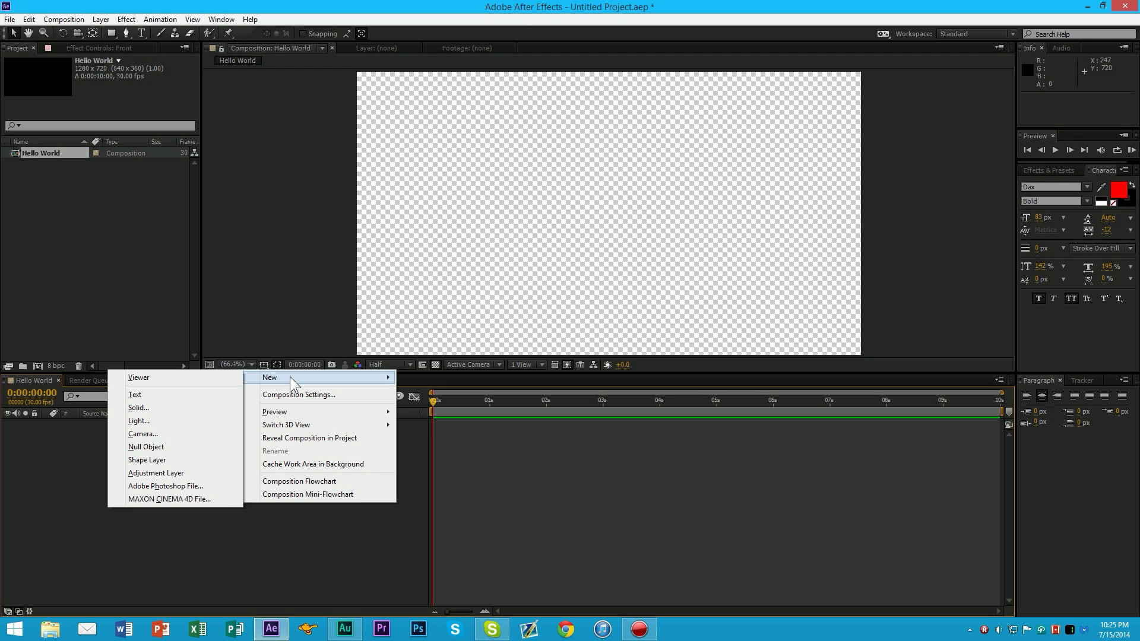
{"action": "left_click", "coordinate": [165, 409]}
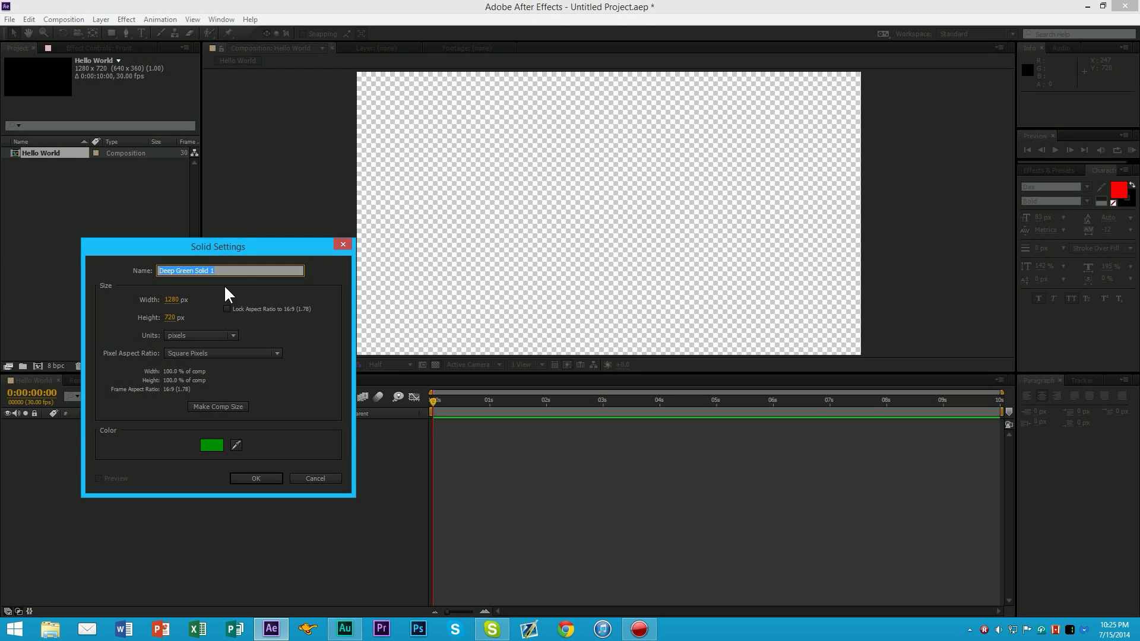
{"action": "type", "text": "Bla k Solidcc"}
{"action": "left_click_drag", "start_coordinate": [187, 248], "coordinate": [825, 330]}
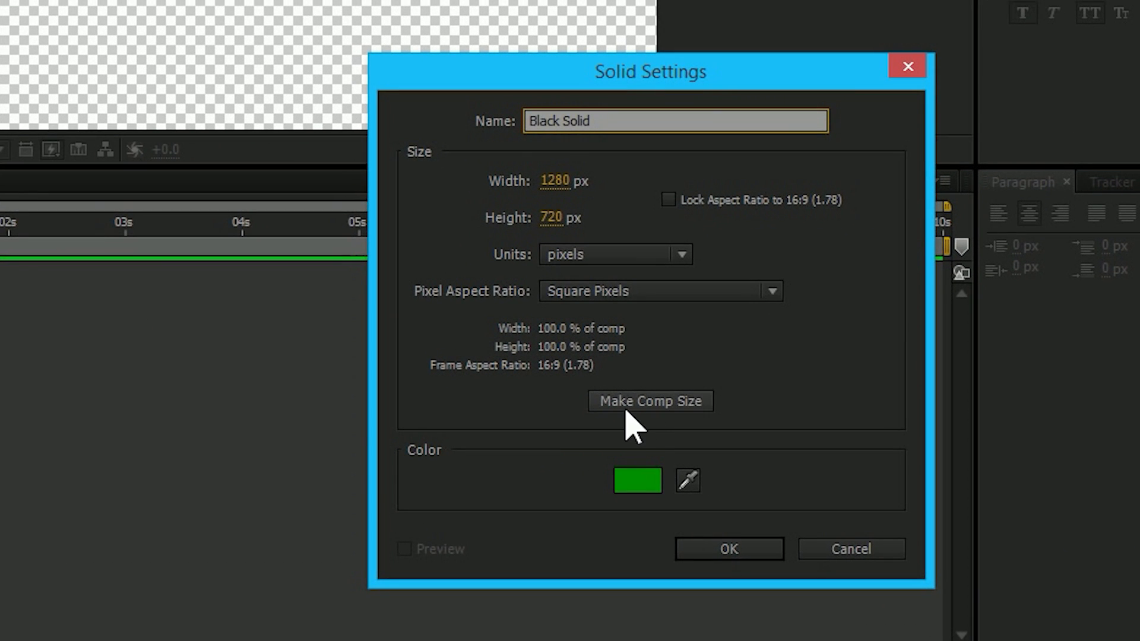
{"action": "left_click", "coordinate": [625, 409]}
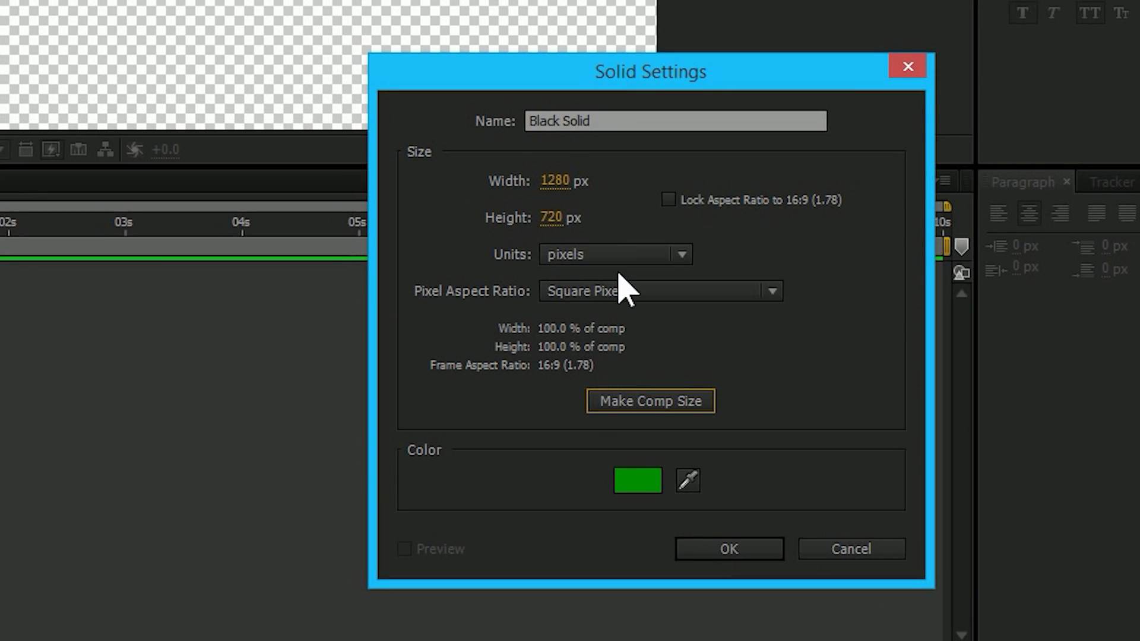
Examine the available units and pixel aspect ratio options for the new solid
{"action": "left_click", "coordinate": [620, 253]}
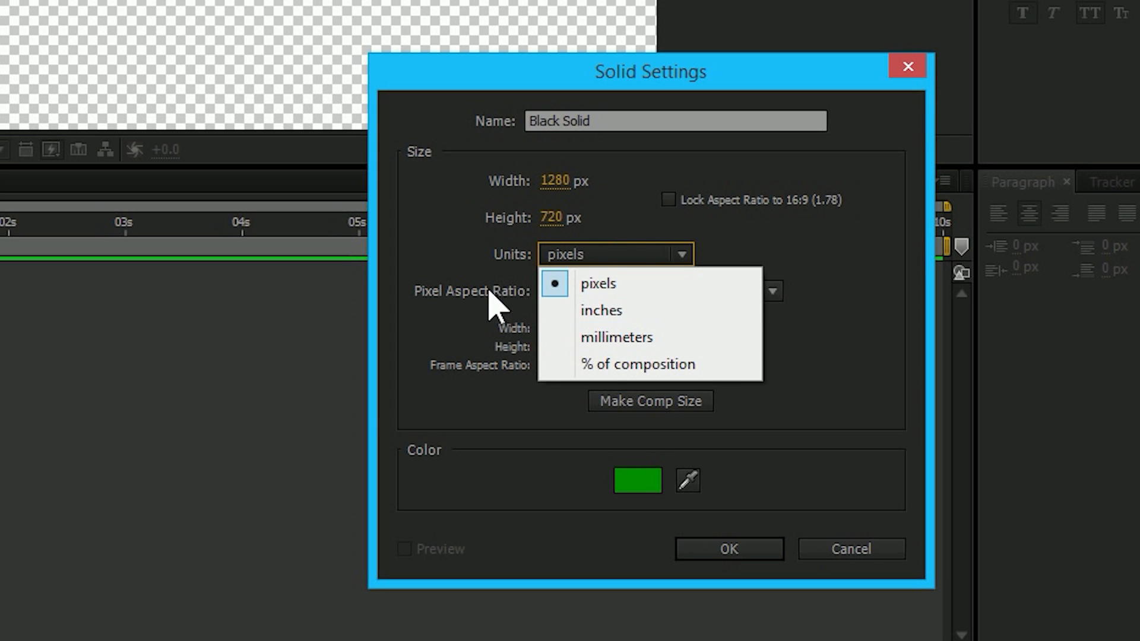
{"action": "left_click", "coordinate": [466, 264]}
{"action": "left_click", "coordinate": [630, 294]}
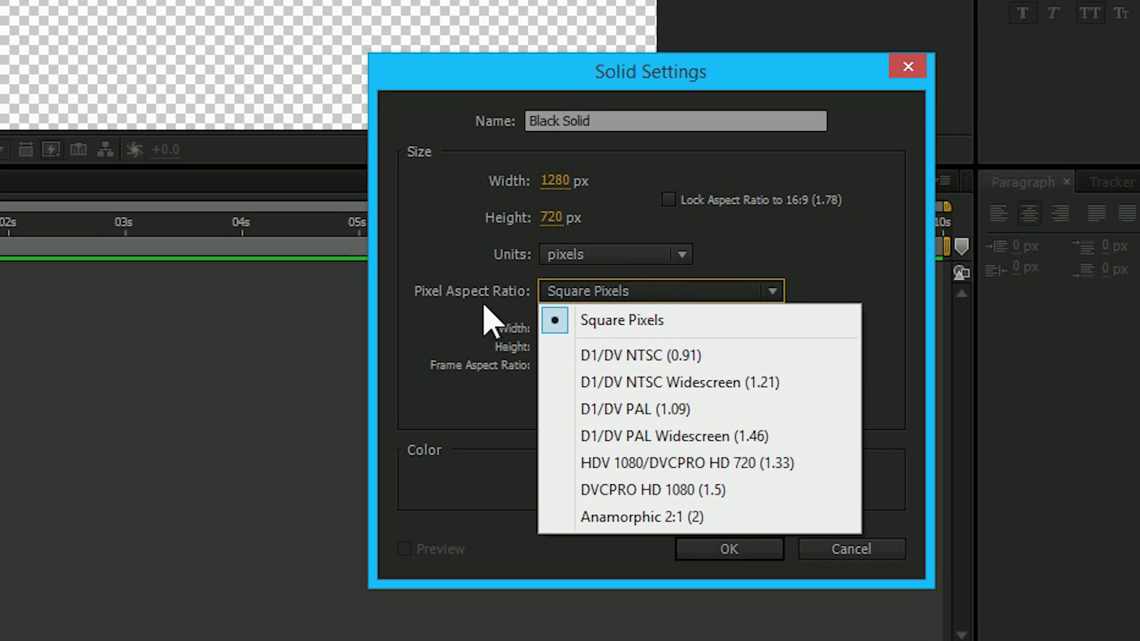
{"action": "left_click", "coordinate": [442, 279]}
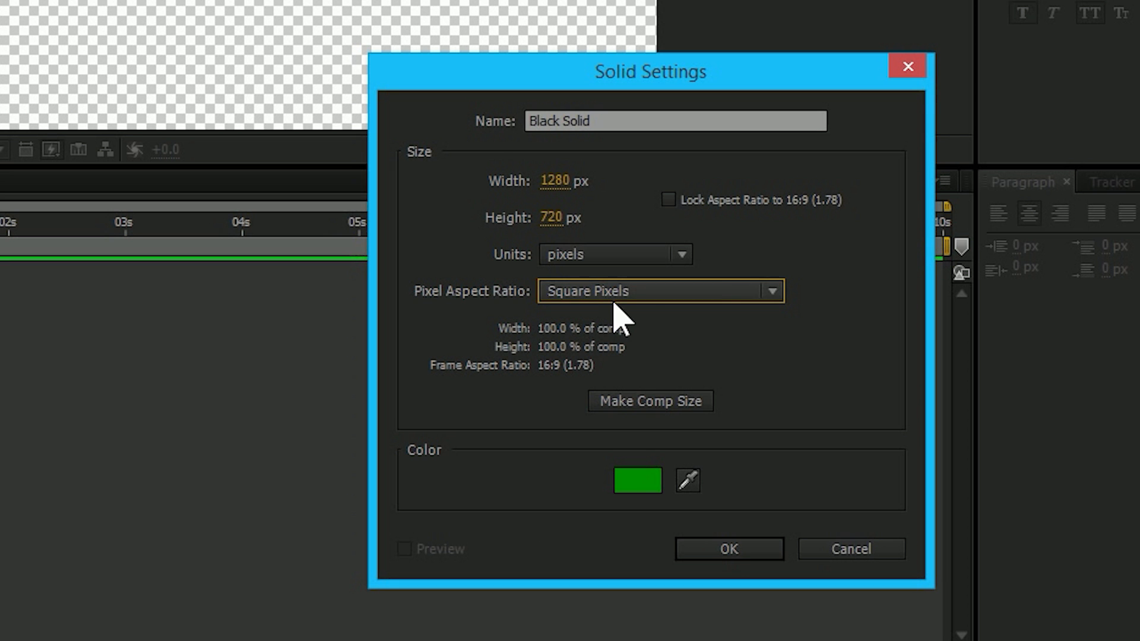
Set the solid's color to a dark gray of about RGB 50, 50, 50 and create the layer
{"action": "left_click", "coordinate": [632, 484]}
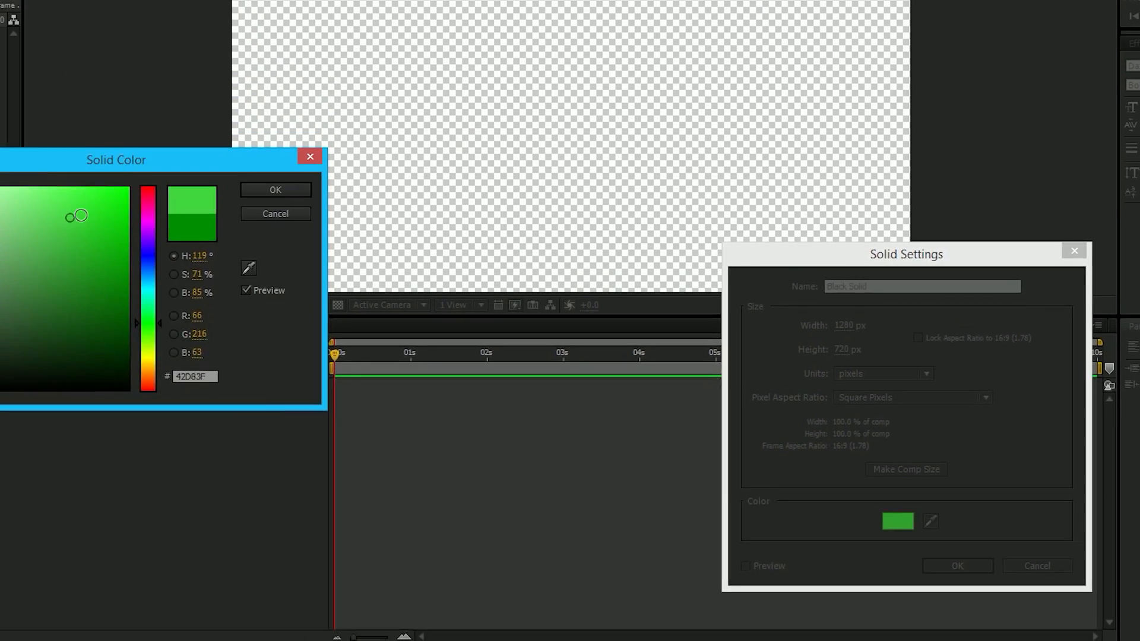
{"action": "mouse_move", "coordinate": [80, 215]}
{"action": "left_mouse_down"}
{"action": "mouse_move", "coordinate": [0, 214]}
{"action": "mouse_move", "coordinate": [57, 228]}
{"action": "mouse_move", "coordinate": [54, 311]}
{"action": "mouse_move", "coordinate": [81, 313]}
{"action": "left_mouse_up"}
{"action": "mouse_move", "coordinate": [183, 336]}
{"action": "left_mouse_down"}
{"action": "mouse_move", "coordinate": [33, 368]}
{"action": "mouse_move", "coordinate": [13, 320]}
{"action": "left_mouse_up"}
{"action": "left_click_drag", "start_coordinate": [41, 354], "coordinate": [41, 360]}
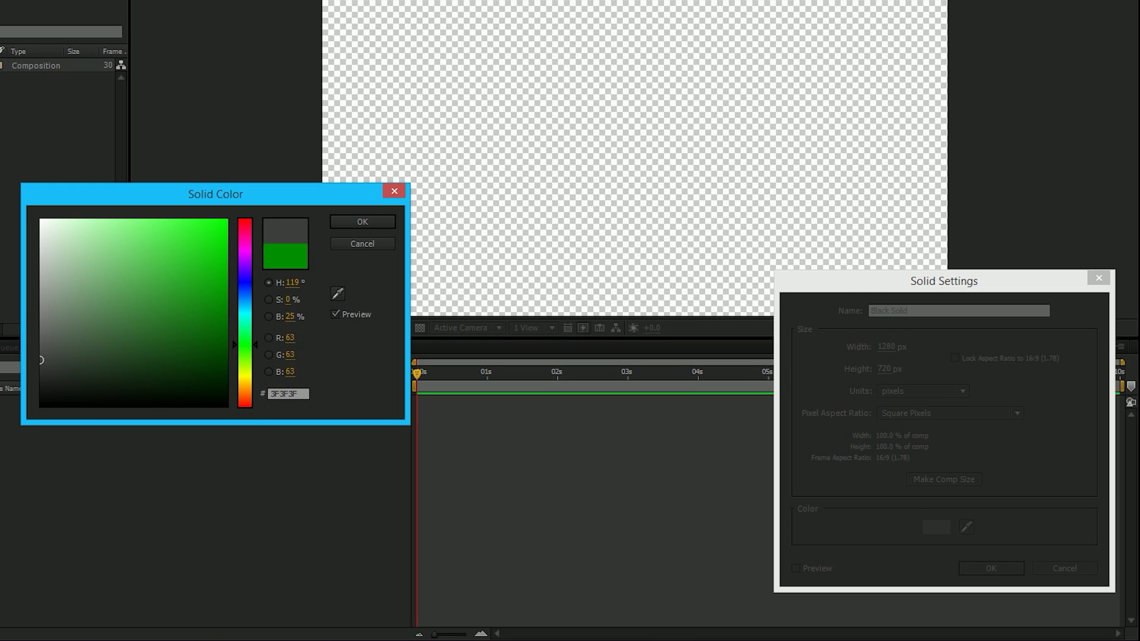
{"action": "left_click", "coordinate": [345, 223]}
{"action": "left_click", "coordinate": [1008, 569]}
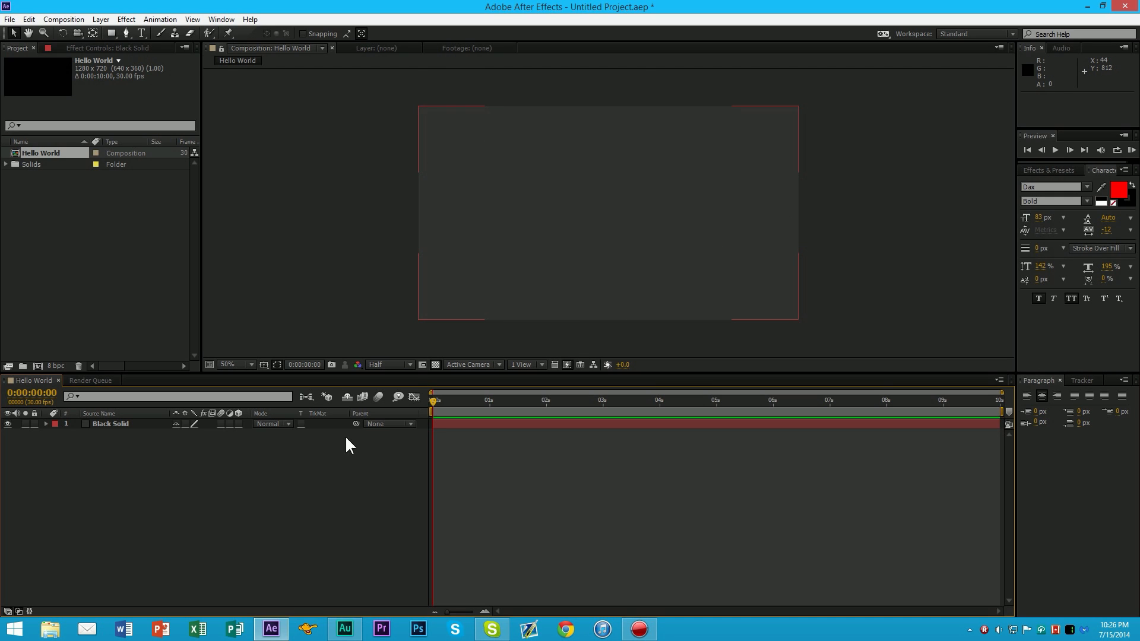
Try scaling the Black Solid layer freehand to about 76% wide and 91% high with the Selection tool, and undo it
{"action": "left_click", "coordinate": [121, 425]}
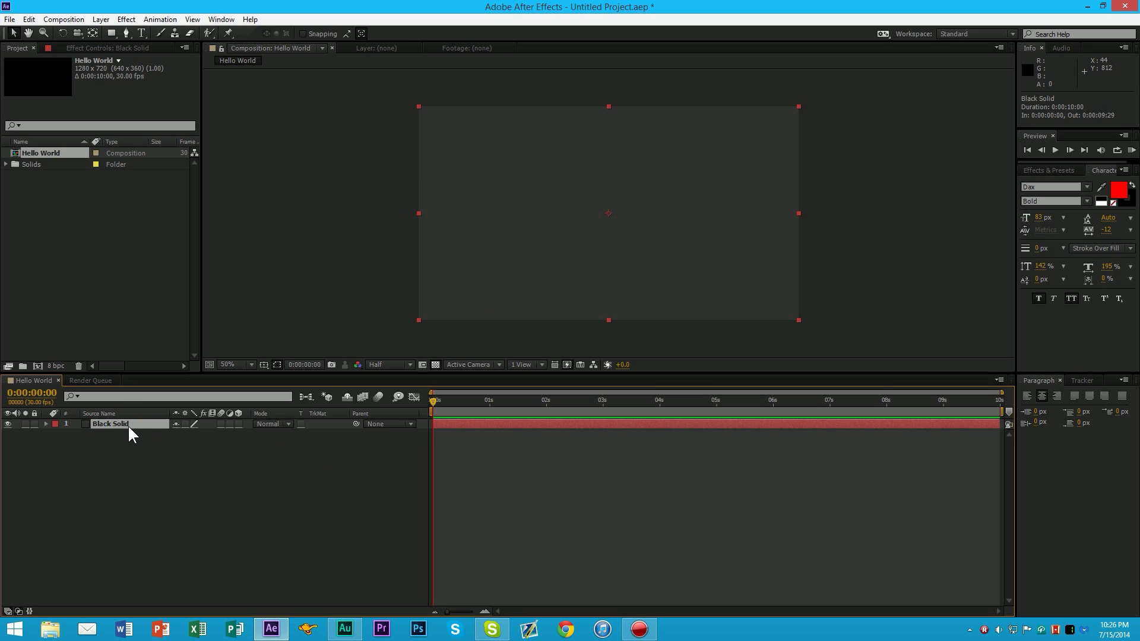
{"action": "left_click", "coordinate": [15, 34]}
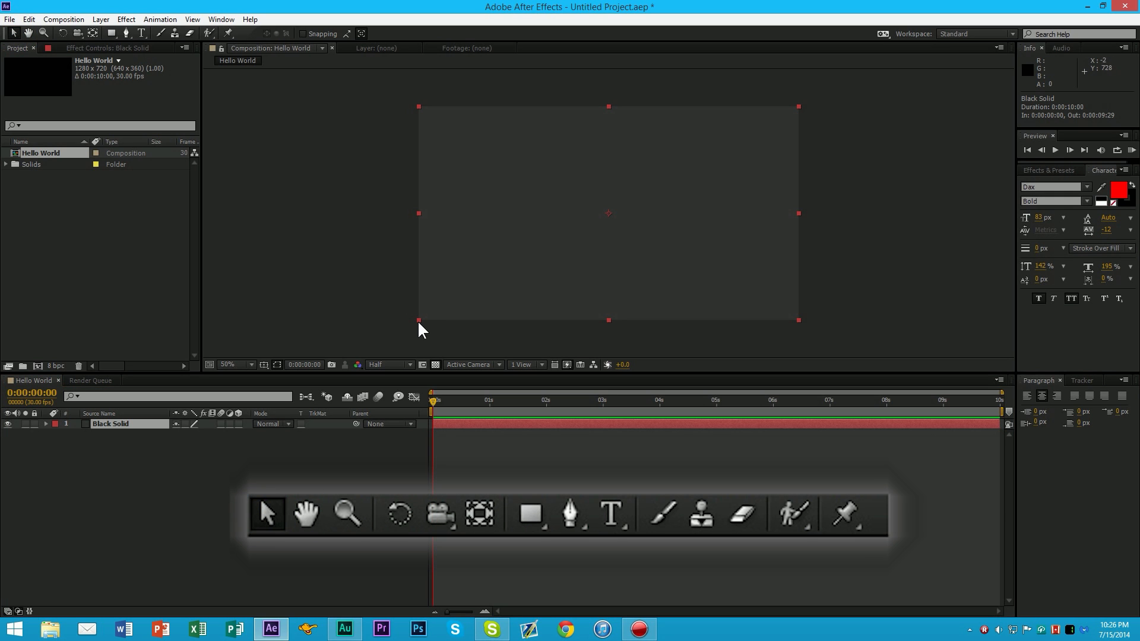
{"action": "left_click_drag", "start_coordinate": [418, 321], "coordinate": [466, 311]}
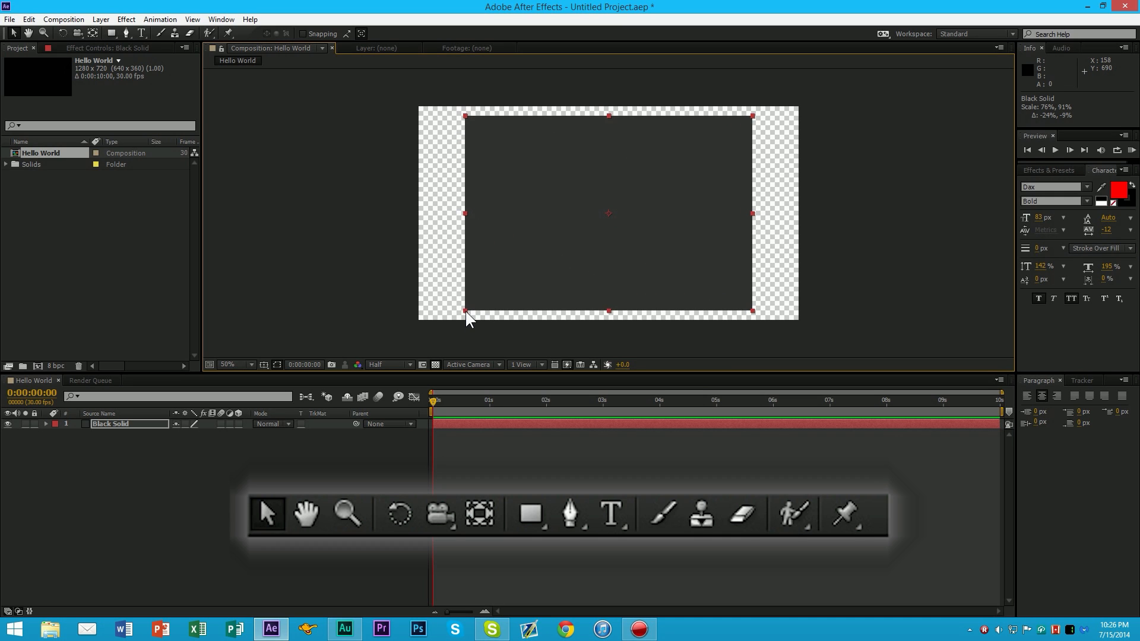
{"action": "key", "text": "ctrl+z"}
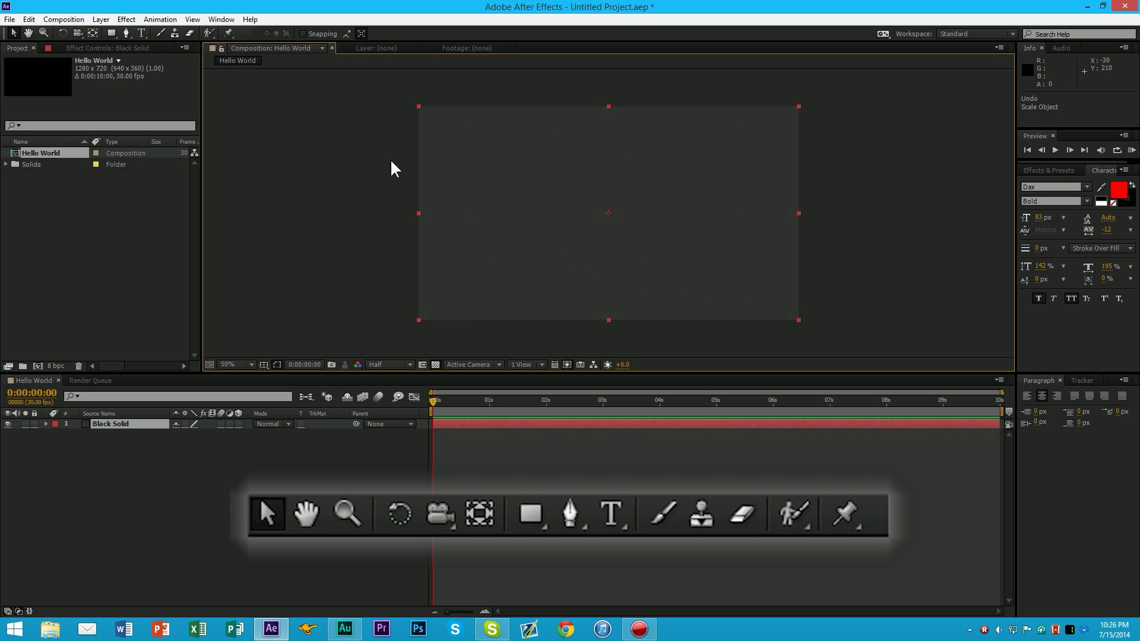
Try rotating the Black Solid layer freehand to about -1x -15.4° with the Rotation tool, and undo it
{"action": "left_click", "coordinate": [63, 33]}
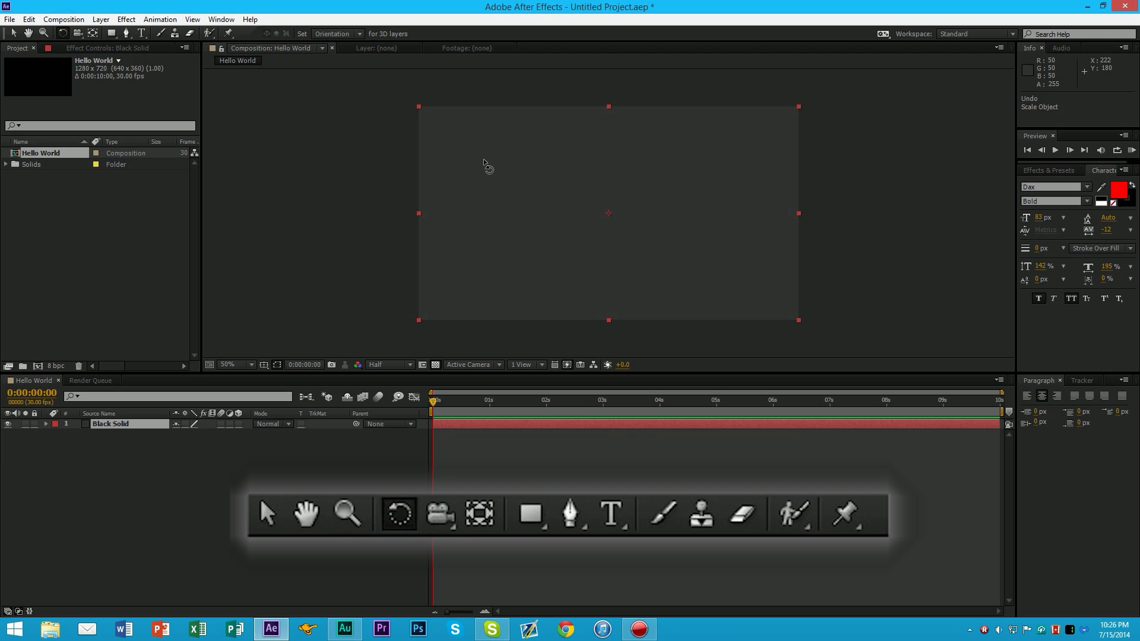
{"action": "left_click_drag", "start_coordinate": [491, 127], "coordinate": [457, 162]}
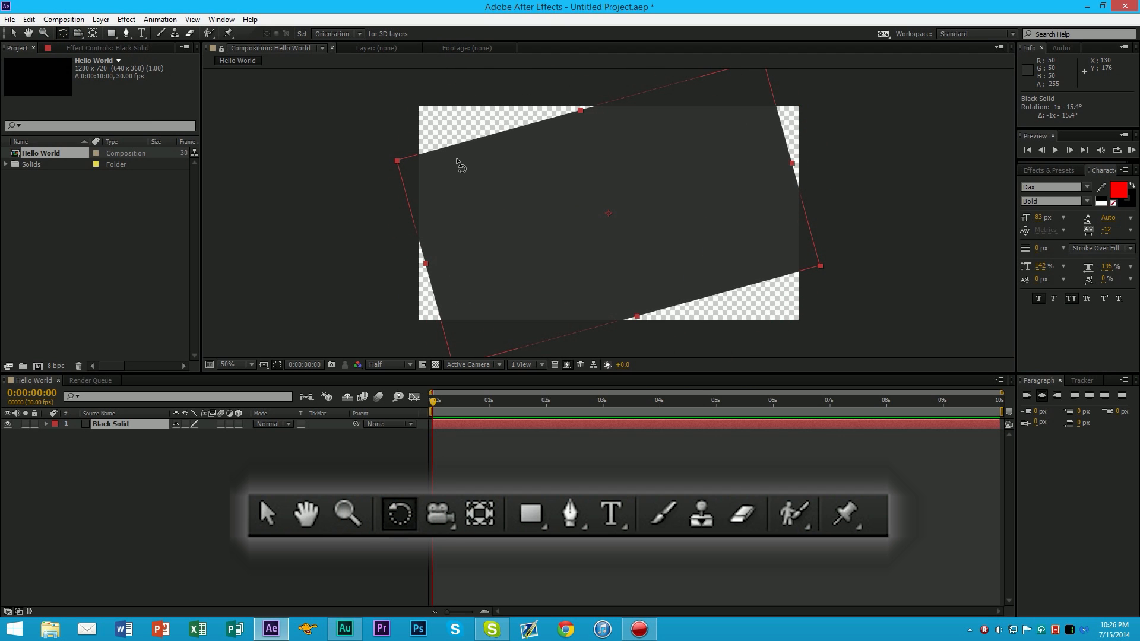
{"action": "left_click", "coordinate": [77, 35]}
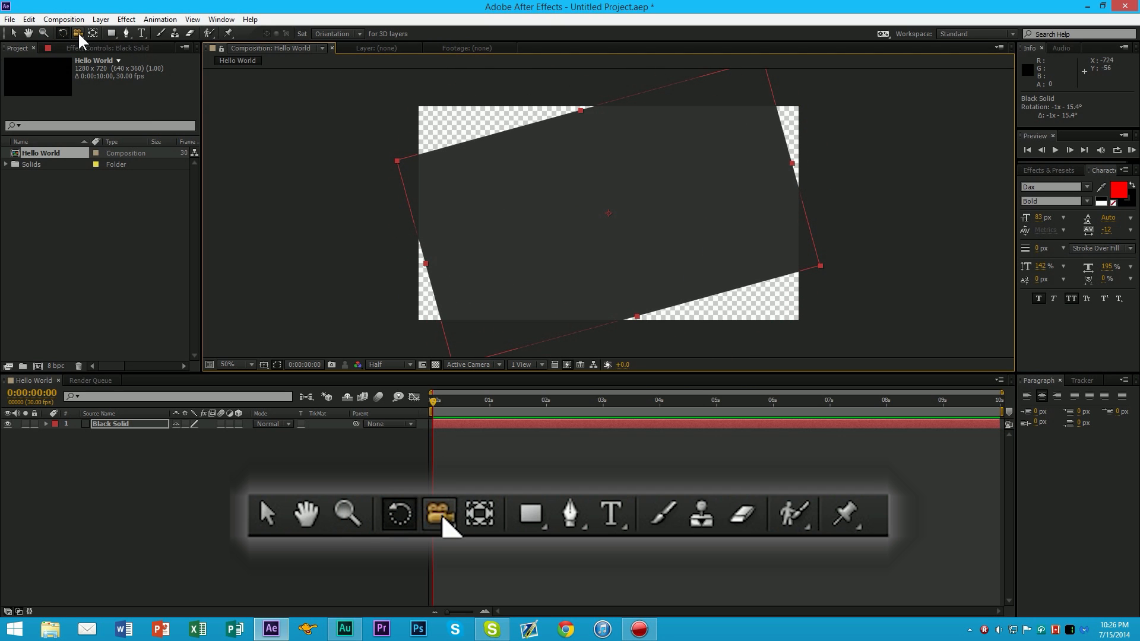
{"action": "key", "text": "ctrl+z"}
Try the Hand and Zoom tools in the composition preview, and fit the composition back to the viewer
{"action": "left_click", "coordinate": [28, 34]}
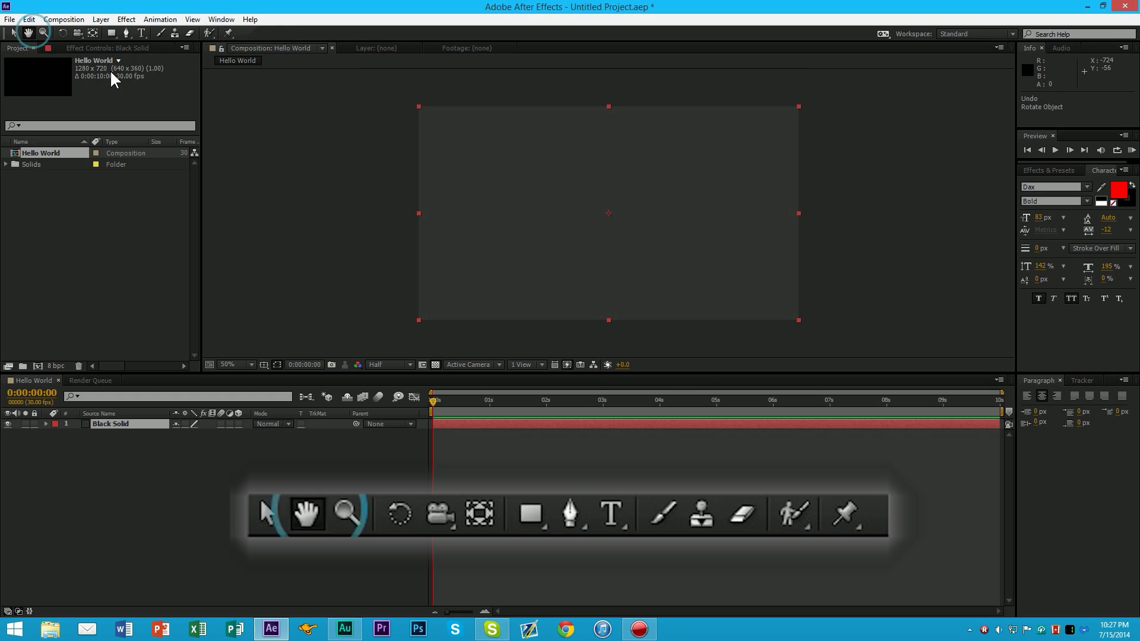
{"action": "mouse_move", "coordinate": [564, 173]}
{"action": "left_mouse_down"}
{"action": "mouse_move", "coordinate": [521, 204]}
{"action": "mouse_move", "coordinate": [550, 166]}
{"action": "left_mouse_up"}
{"action": "left_click", "coordinate": [43, 33]}
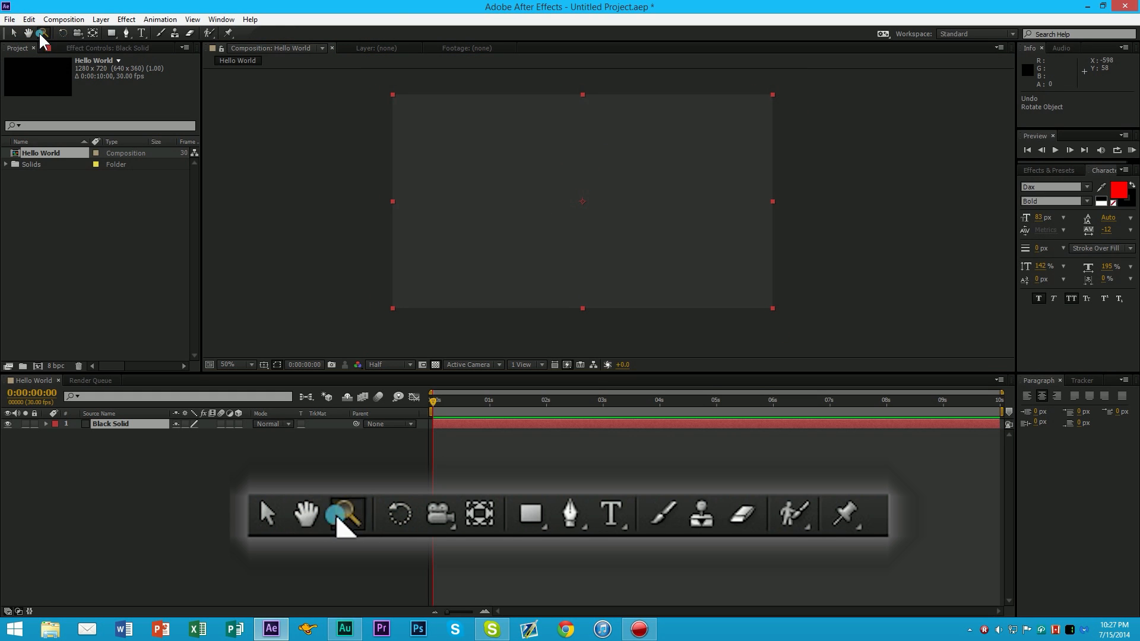
{"action": "left_click_drag", "start_coordinate": [556, 236], "coordinate": [558, 218]}
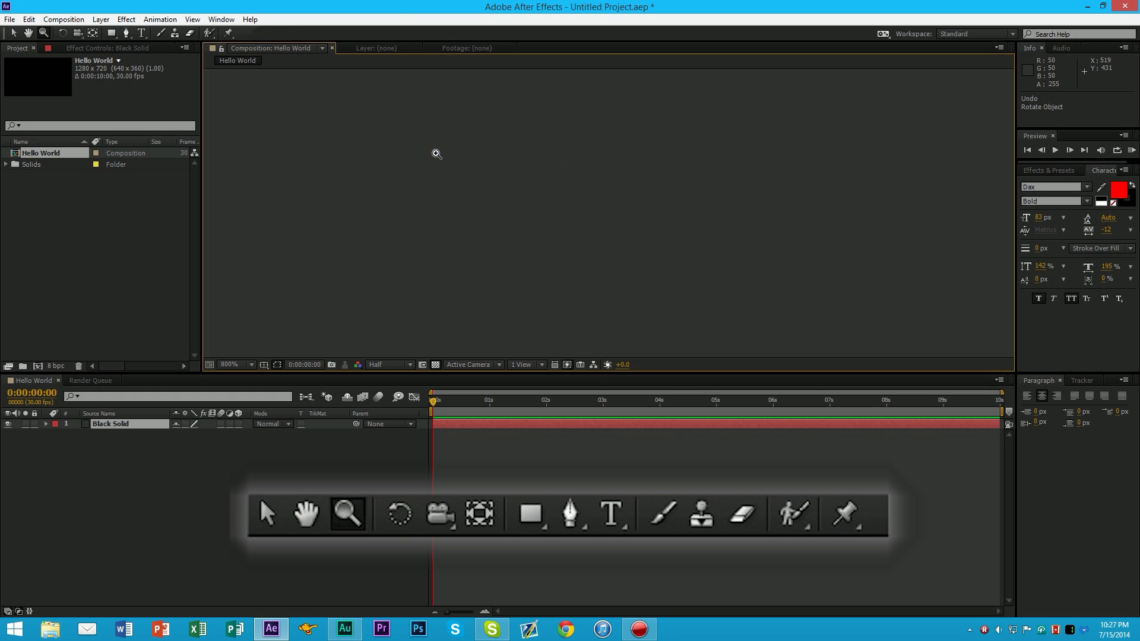
{"action": "left_click_drag", "start_coordinate": [418, 133], "coordinate": [742, 278]}
{"action": "key", "text": "shift+slash"}
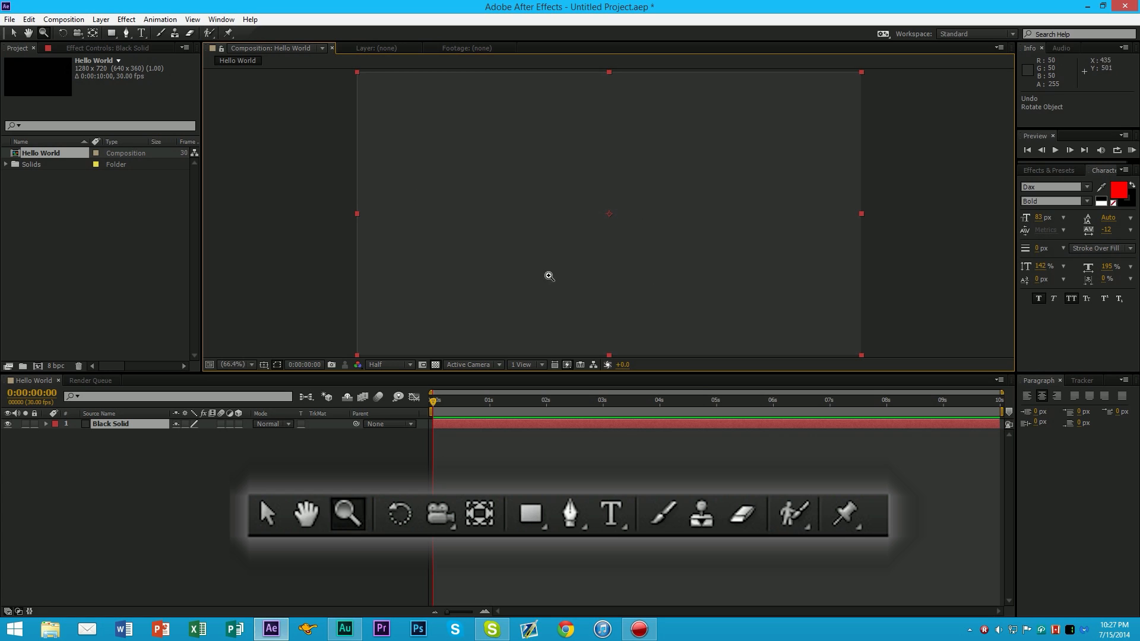
Try moving the Black Solid's anchor point toward its lower-left area with Pan Behind and rotating the layer around it, and undo both changes
{"action": "left_click", "coordinate": [78, 34]}
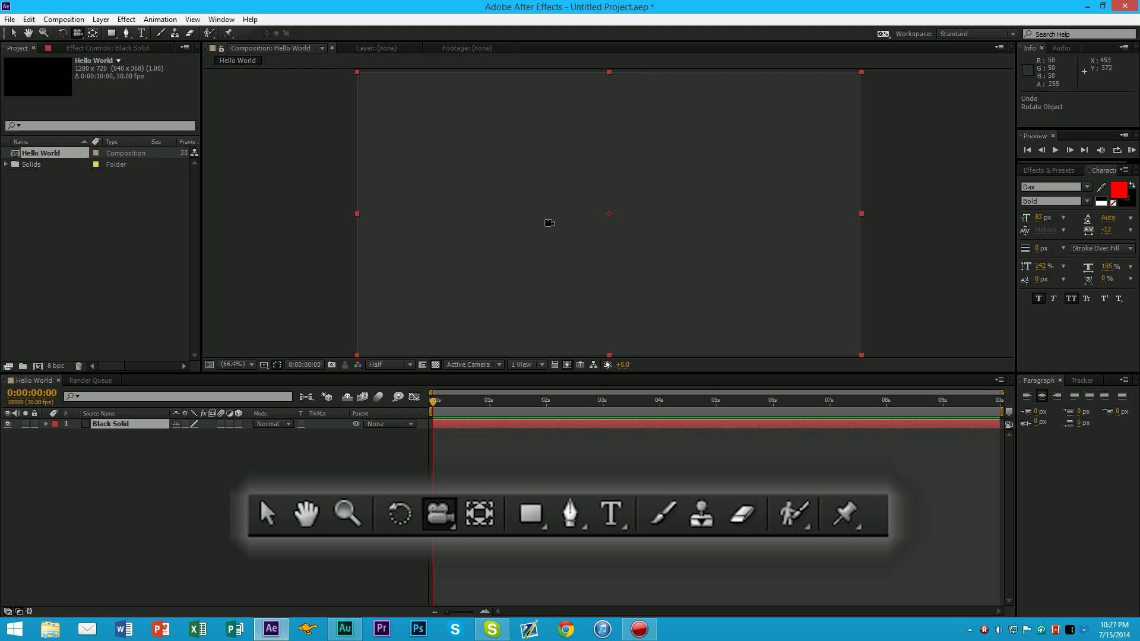
{"action": "left_click", "coordinate": [93, 35]}
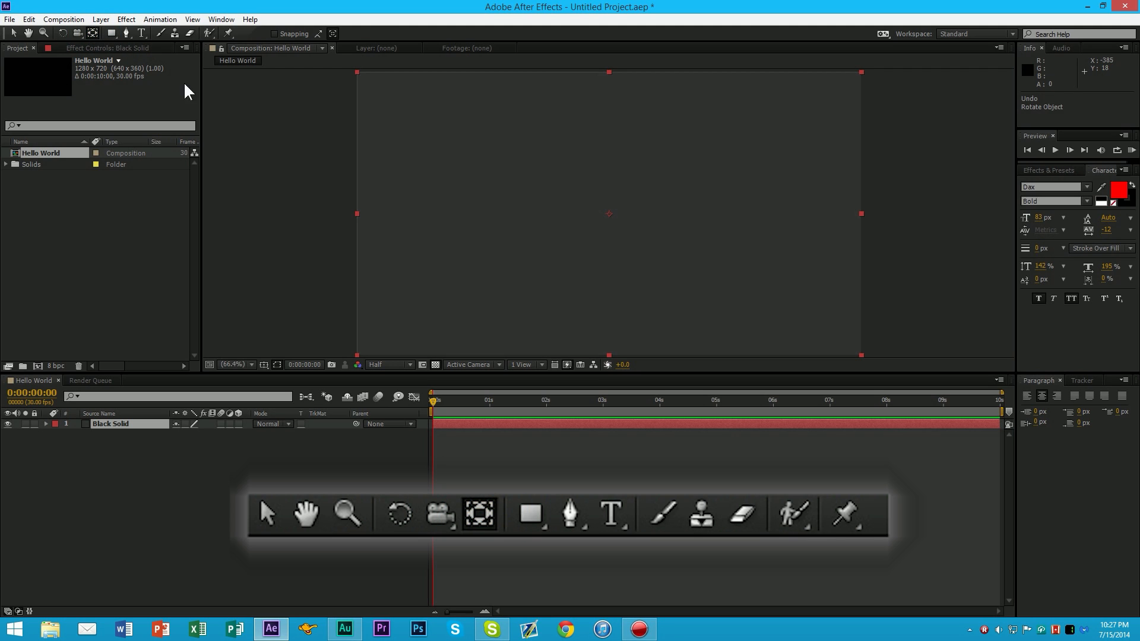
{"action": "left_click_drag", "start_coordinate": [610, 216], "coordinate": [466, 301]}
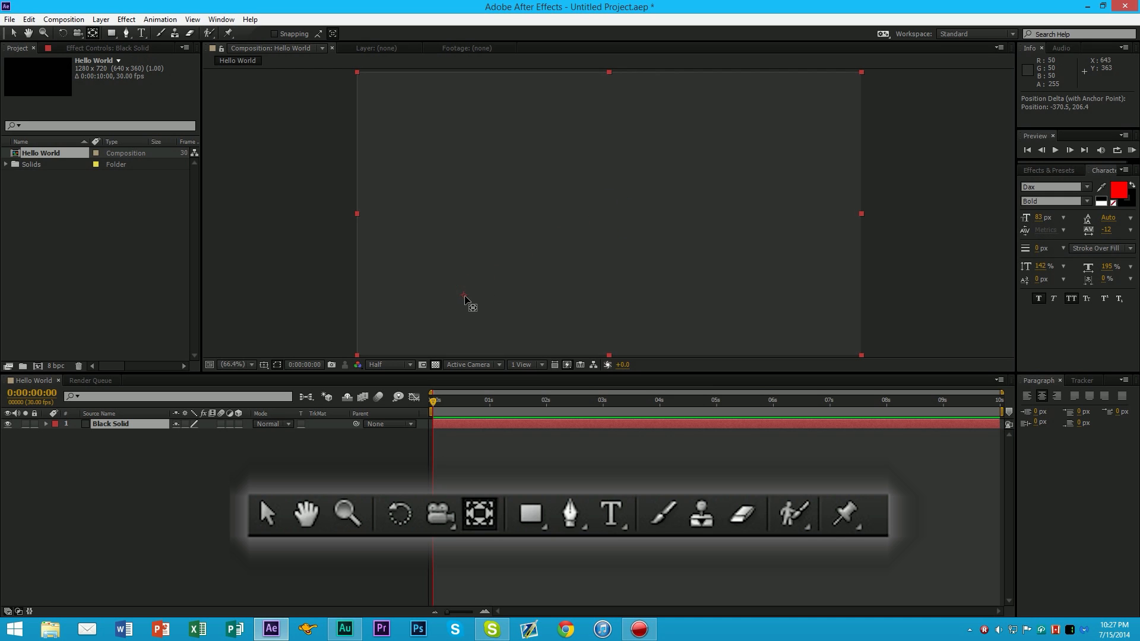
{"action": "left_click", "coordinate": [63, 34]}
{"action": "left_click_drag", "start_coordinate": [521, 140], "coordinate": [511, 196]}
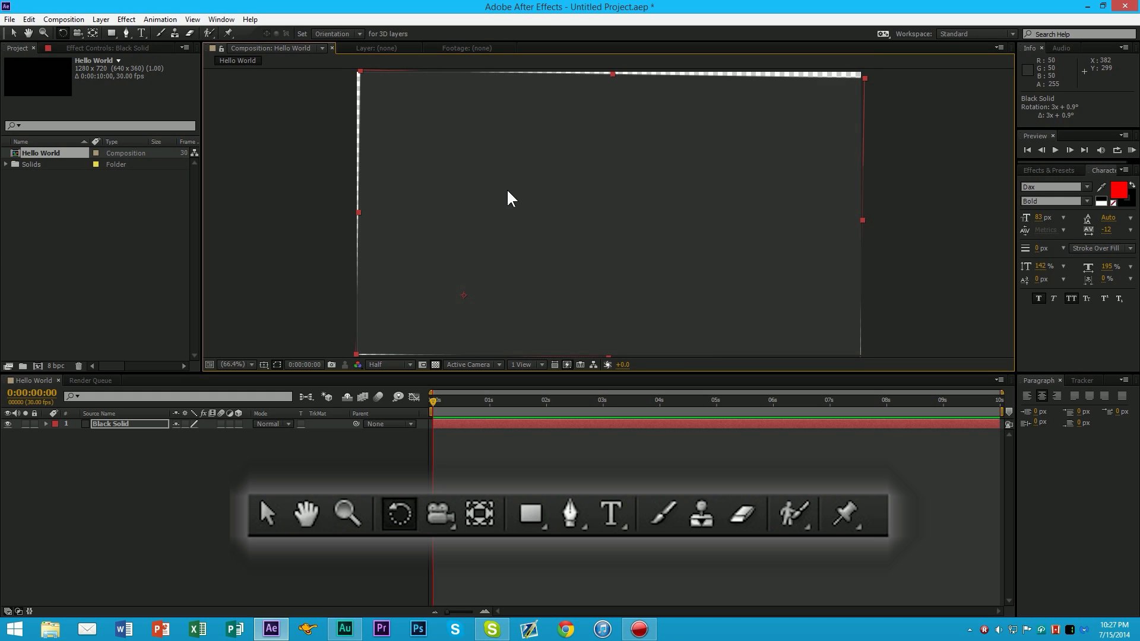
{"action": "key", "text": "ctrl+z"}
{"action": "key", "text": "ctrl+z"}
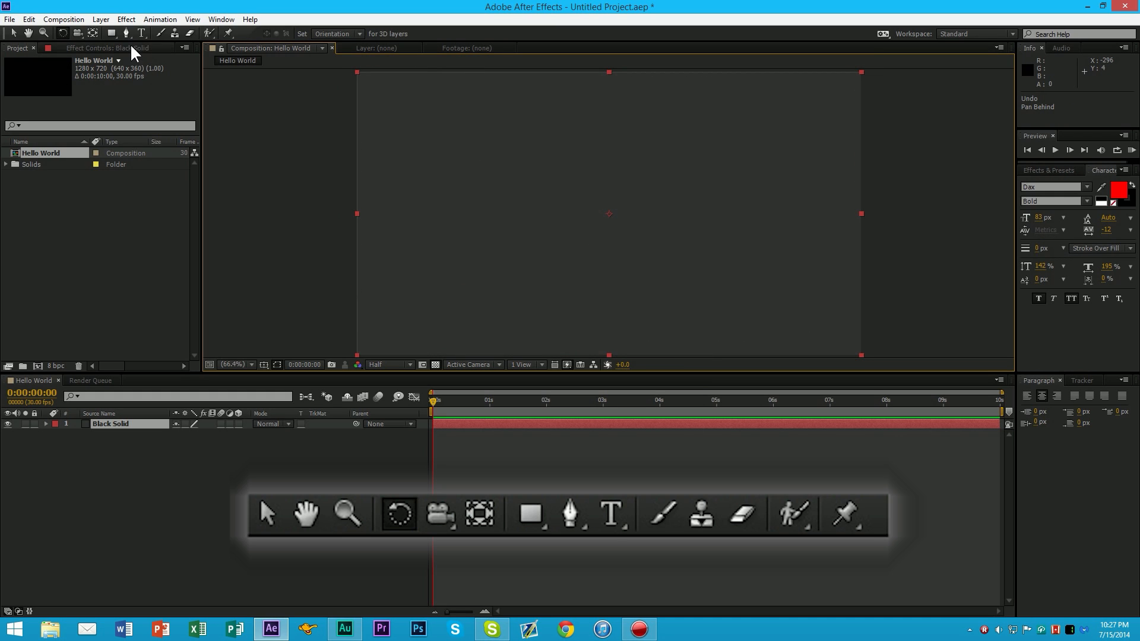
Try a rectangular mask of about 724 x 419 px on the Black Solid layer, and undo it
{"action": "left_click", "coordinate": [110, 35]}
{"action": "left_click", "coordinate": [111, 34]}
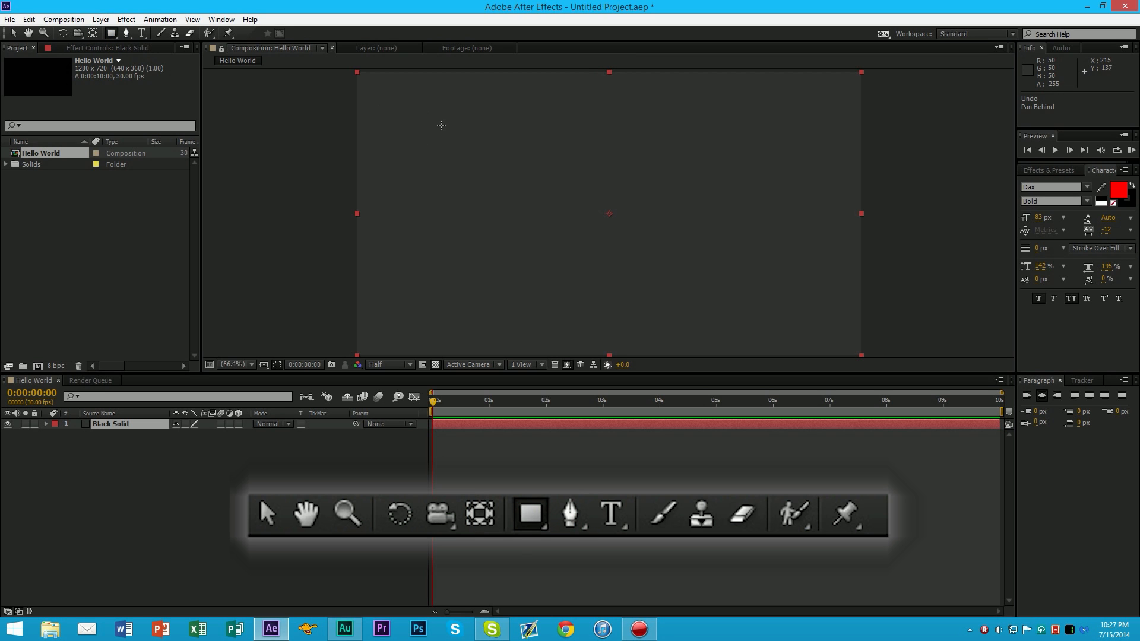
{"action": "left_click_drag", "start_coordinate": [435, 119], "coordinate": [720, 284]}
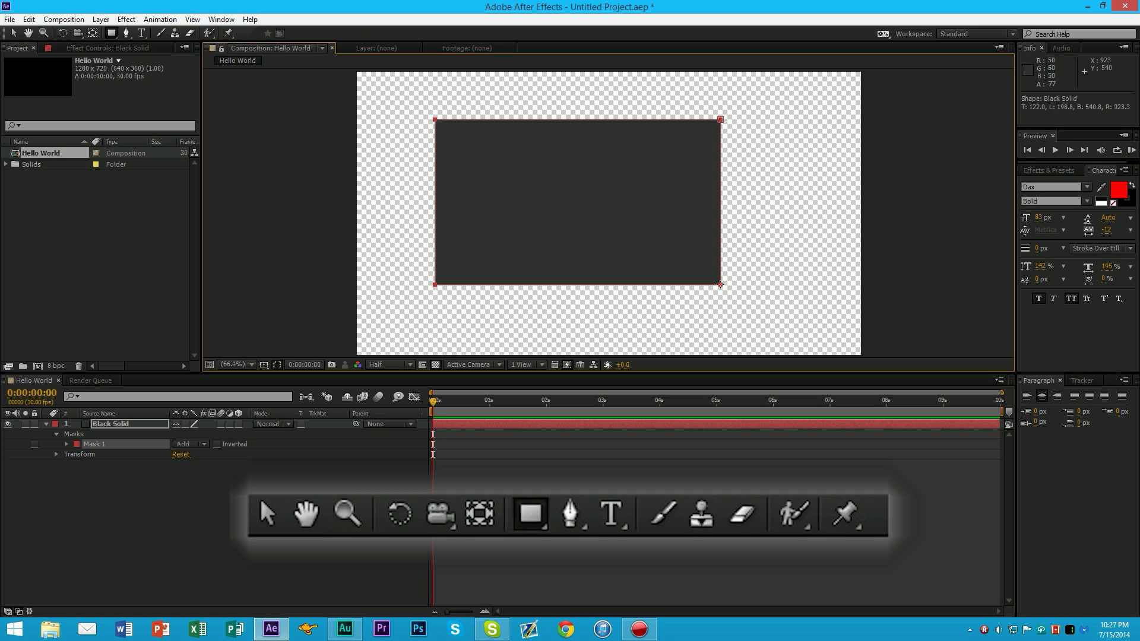
{"action": "key", "text": "ctrl+z"}
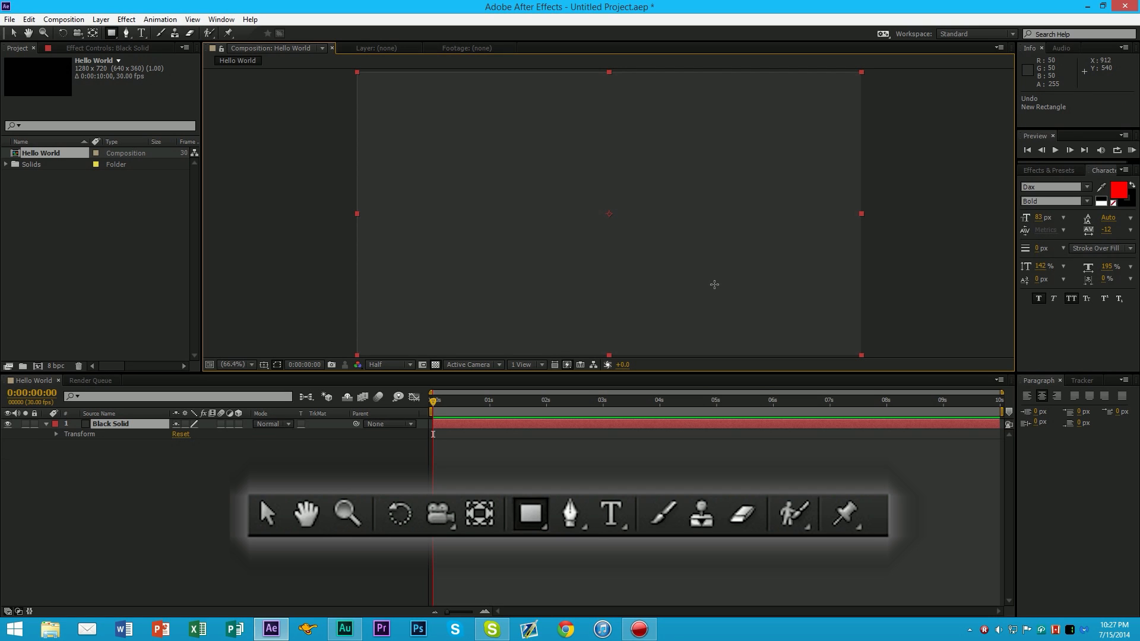
Try drawing a rectangle of about 663 x 380 px as a separate shape layer with no layer selected, and undo it
{"action": "left_click", "coordinate": [126, 460]}
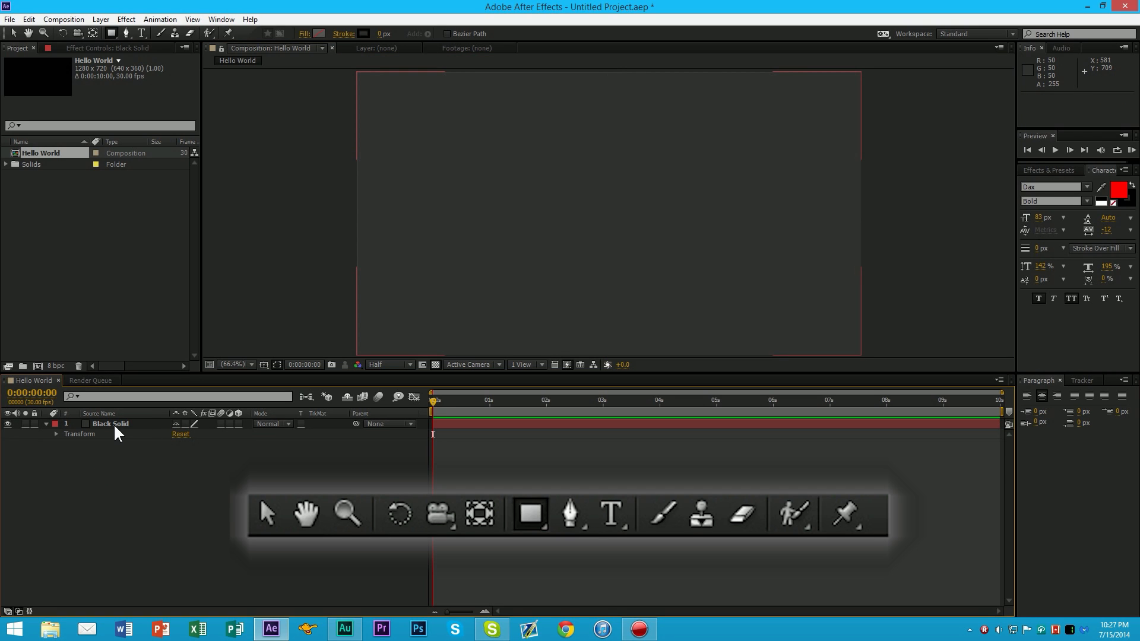
{"action": "left_click_drag", "start_coordinate": [486, 136], "coordinate": [748, 286]}
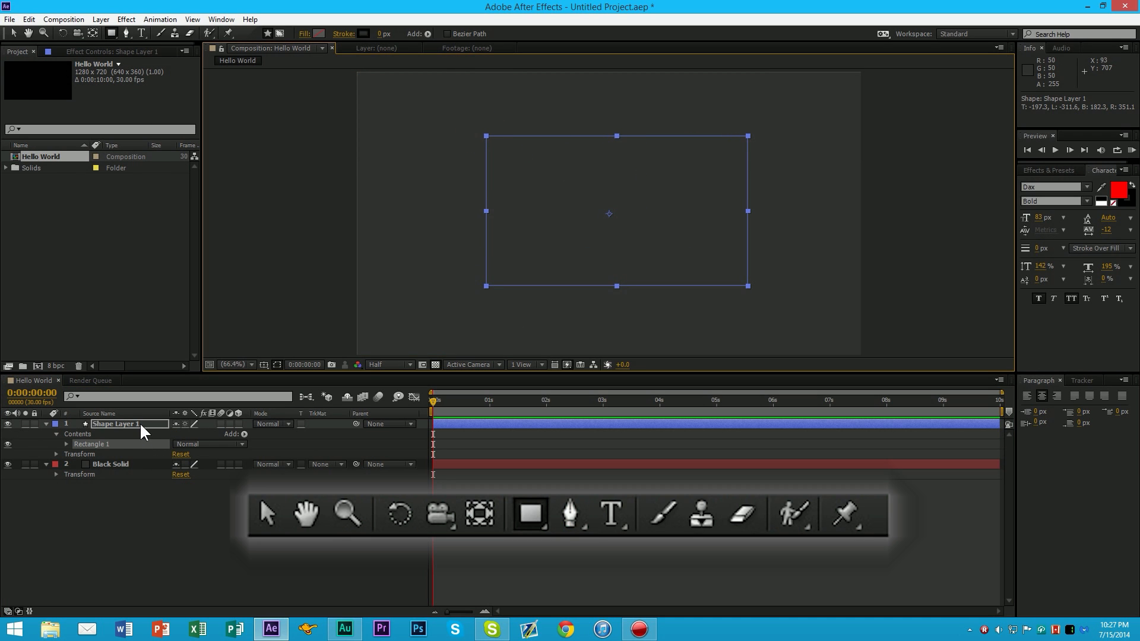
{"action": "key", "text": "ctrl+z"}
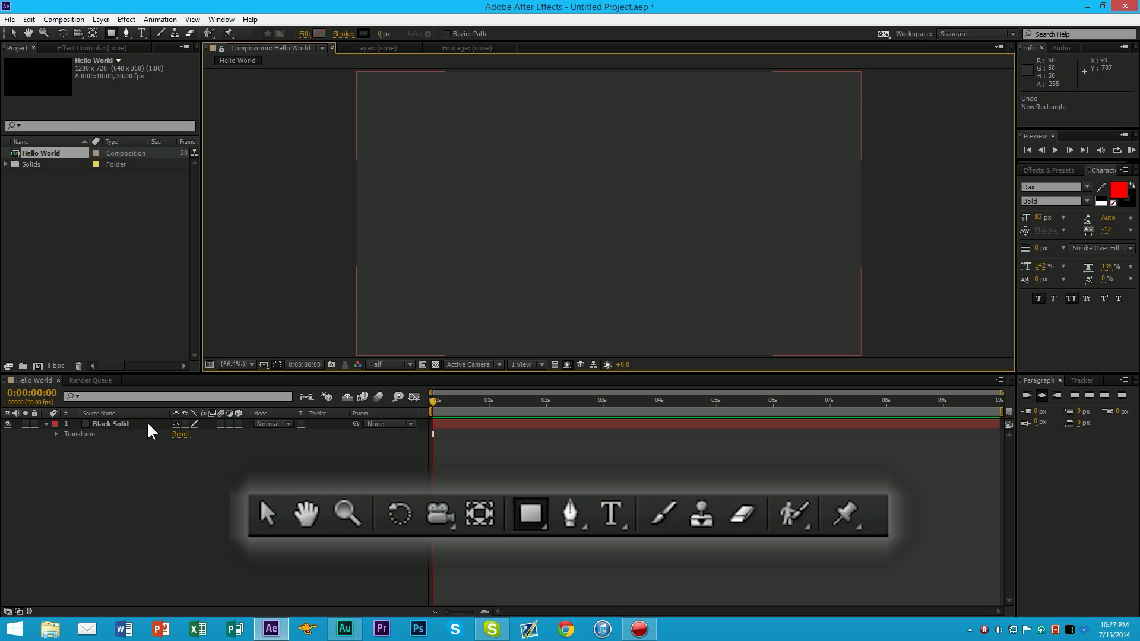
Draw a rectangular mask of about 667 x 390 px near the middle of the Black Solid layer
{"action": "left_click", "coordinate": [114, 425]}
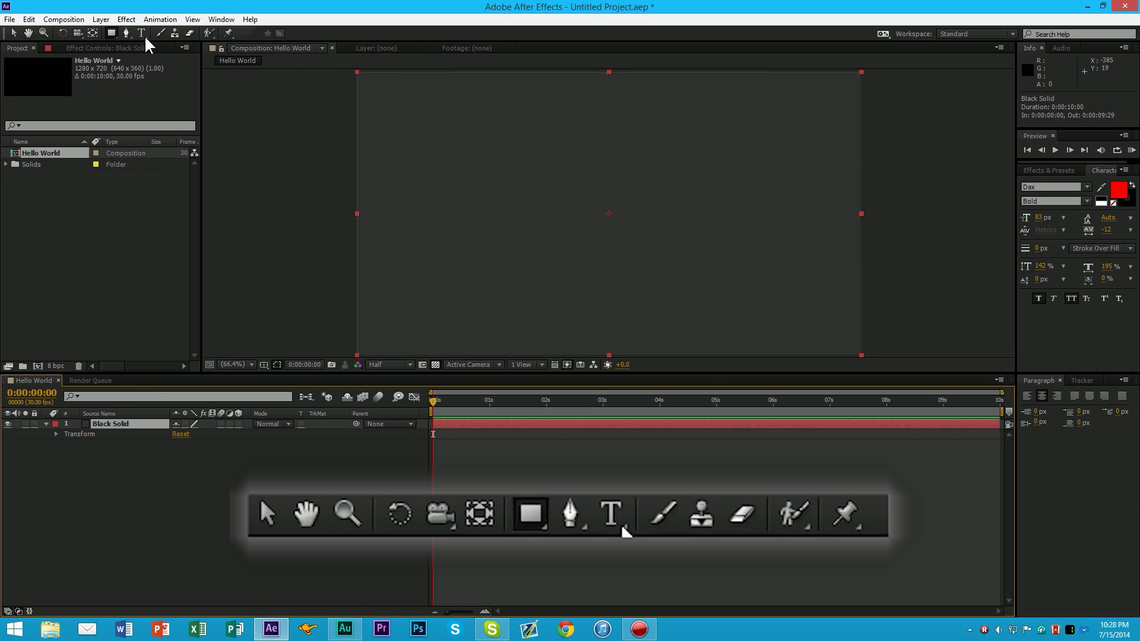
{"action": "left_click", "coordinate": [111, 33]}
{"action": "left_click_drag", "start_coordinate": [472, 141], "coordinate": [734, 295]}
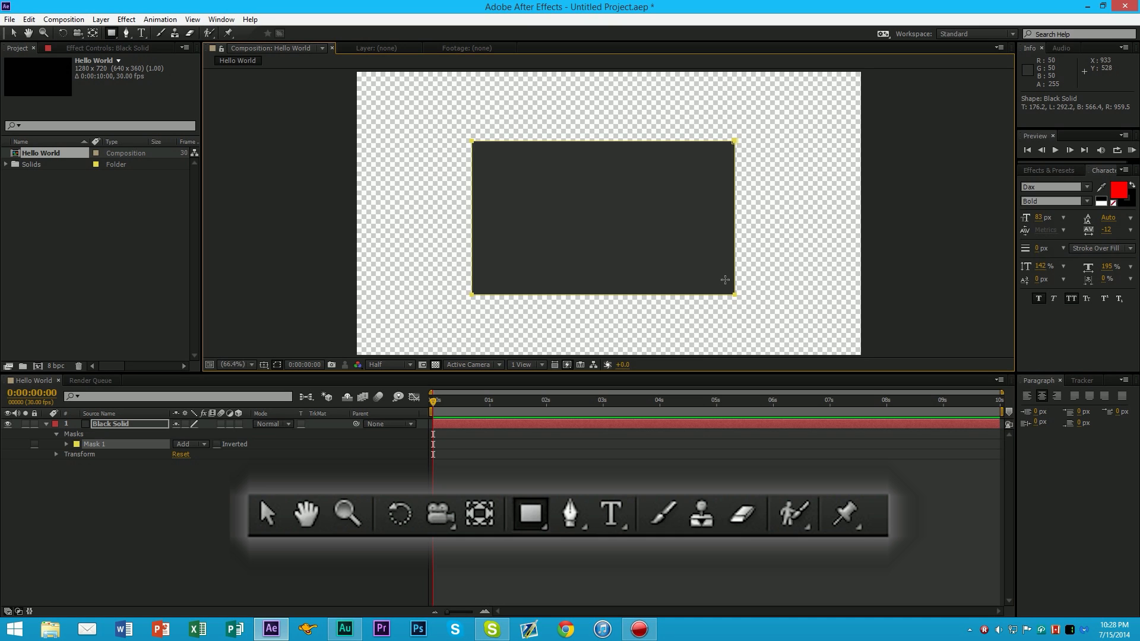
Undo the rectangular mask and try a closed, irregular seven-point mask on the Black Solid layer with the Pen tool
{"action": "key", "text": "ctrl+z"}
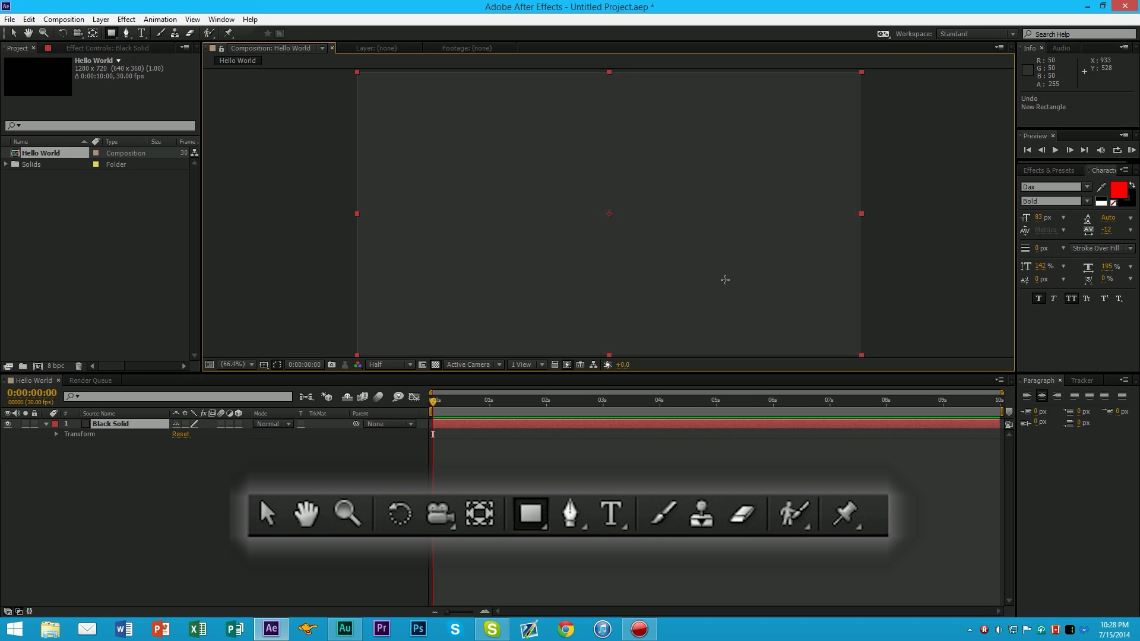
{"action": "left_click", "coordinate": [126, 33]}
{"action": "left_click", "coordinate": [516, 164]}
{"action": "left_click", "coordinate": [487, 221]}
{"action": "left_click", "coordinate": [554, 312]}
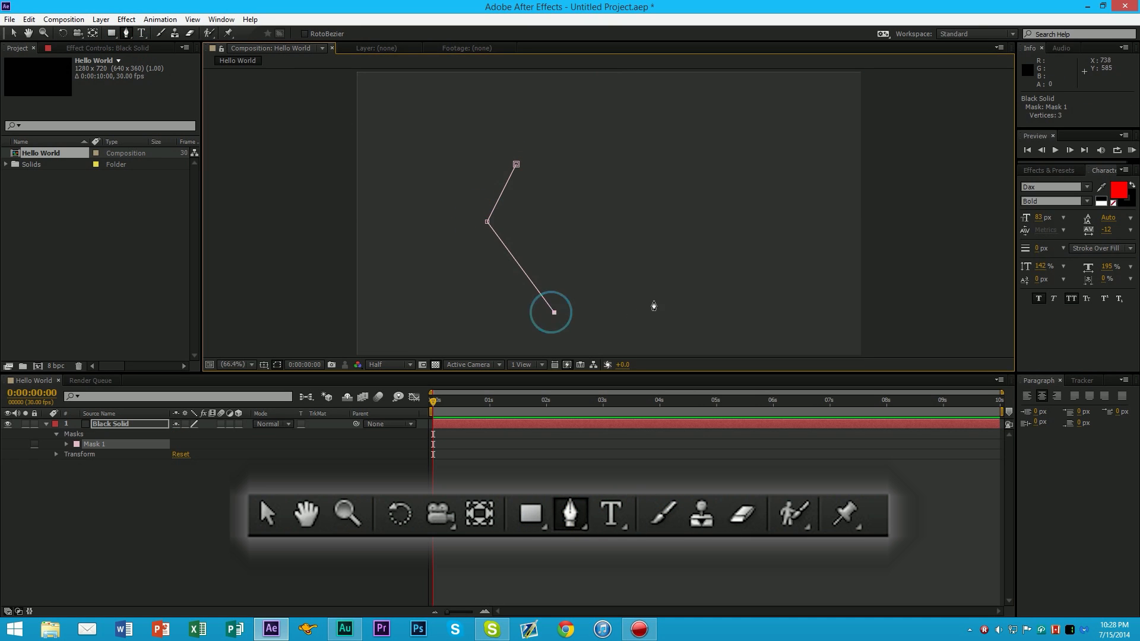
{"action": "left_click", "coordinate": [687, 294]}
{"action": "left_click", "coordinate": [688, 206]}
{"action": "left_click", "coordinate": [566, 170]}
{"action": "left_click", "coordinate": [527, 109]}
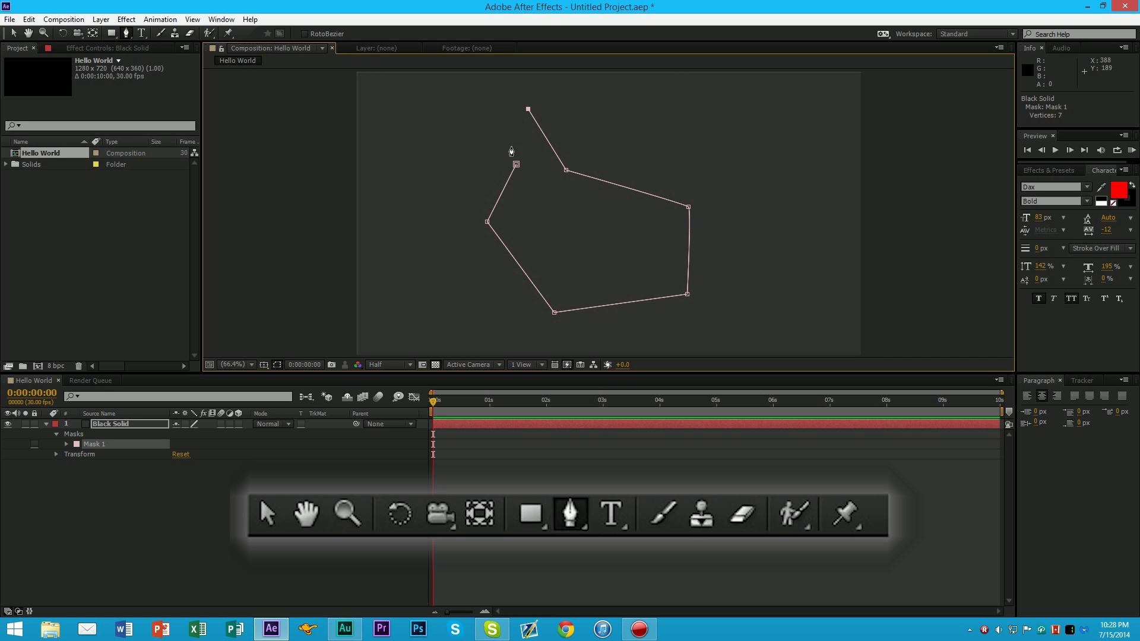
{"action": "left_click", "coordinate": [515, 163]}
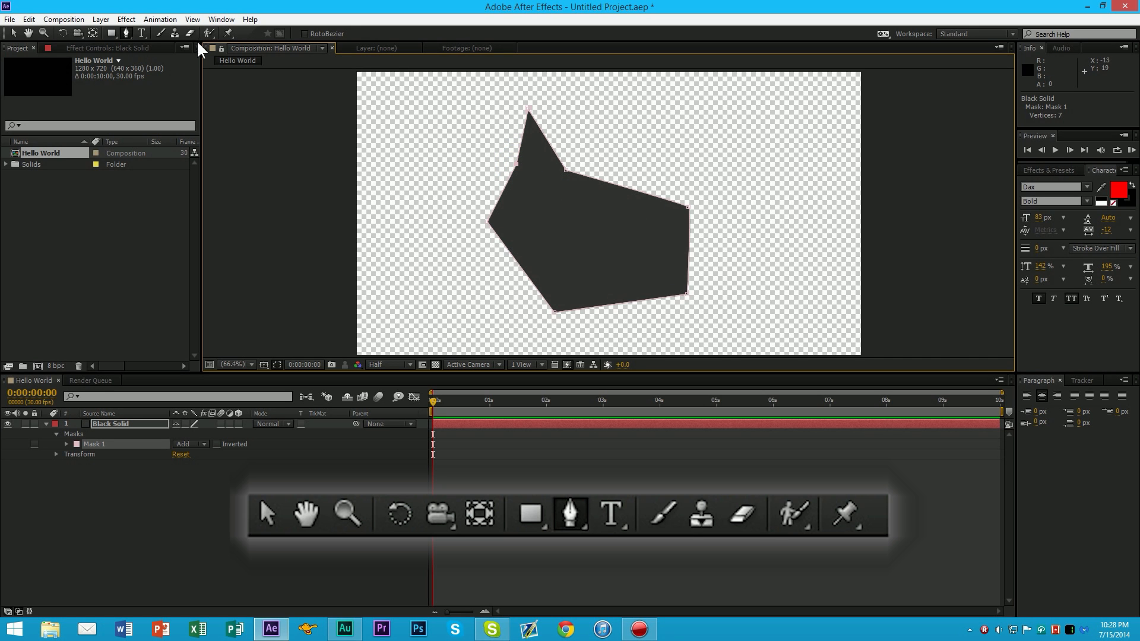
Undo the whole Pen mask point by point, return to the Selection tool and deselect the Black Solid layer
{"action": "key", "text": "ctrl+z"}
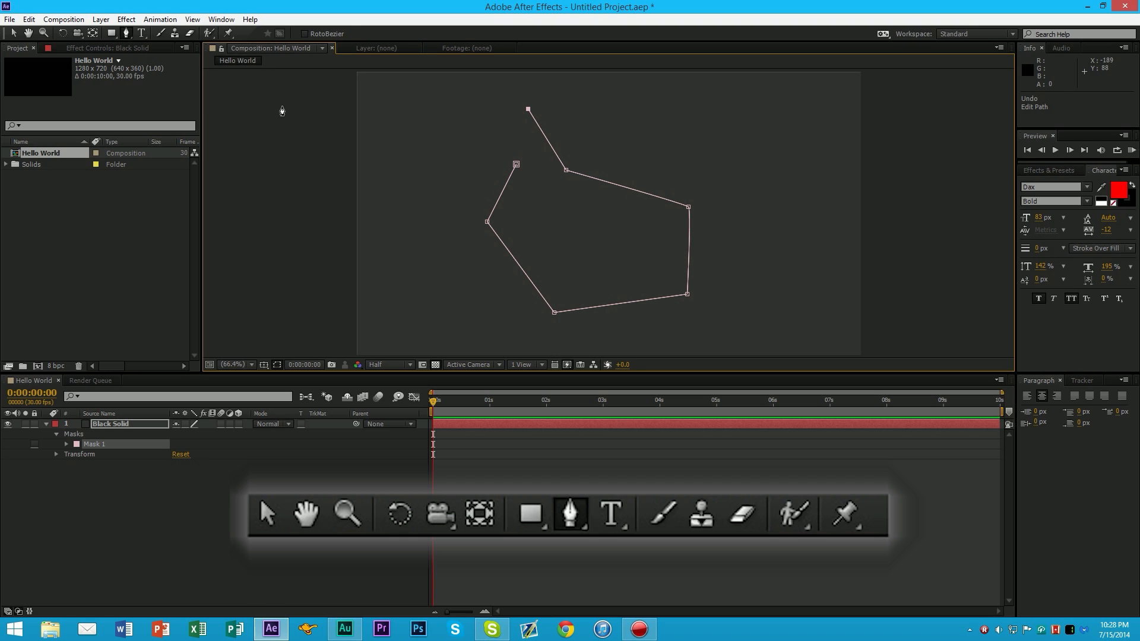
{"action": "key", "text": "ctrl+z"}
{"action": "key", "text": "ctrl+z"}
{"action": "key", "text": "ctrl+z"}
{"action": "key", "text": "ctrl+z"}
{"action": "key", "text": "ctrl+z"}
{"action": "key", "text": "ctrl+z"}
{"action": "key", "text": "ctrl+z"}
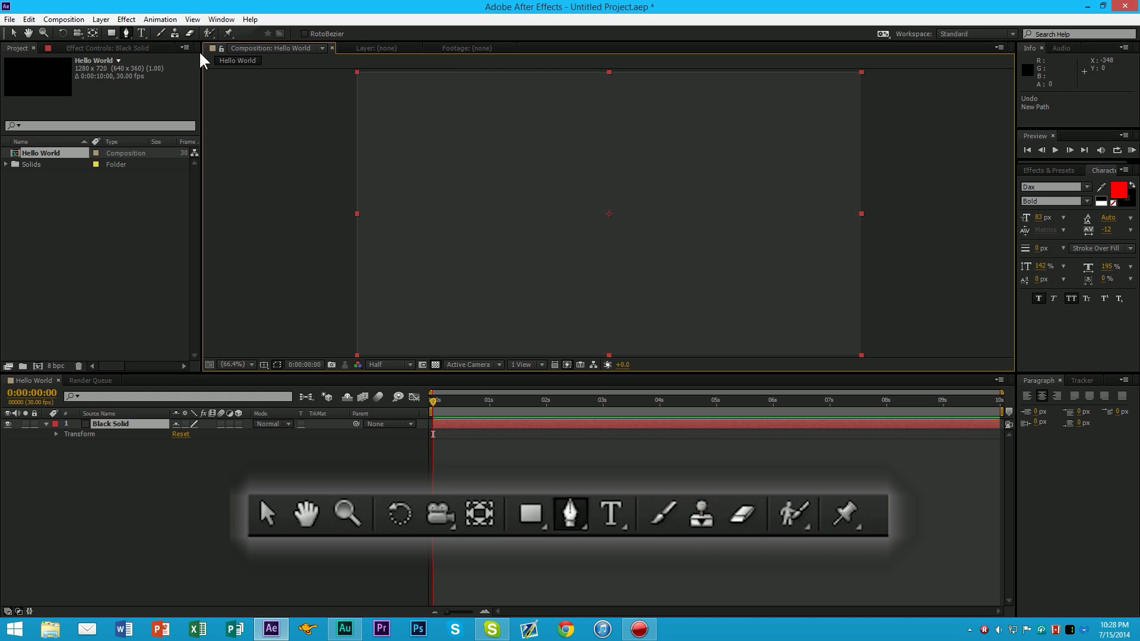
{"action": "left_click", "coordinate": [312, 123]}
{"action": "key", "text": "ctrl+z"}
{"action": "key", "text": "v"}
{"action": "left_click", "coordinate": [312, 124]}
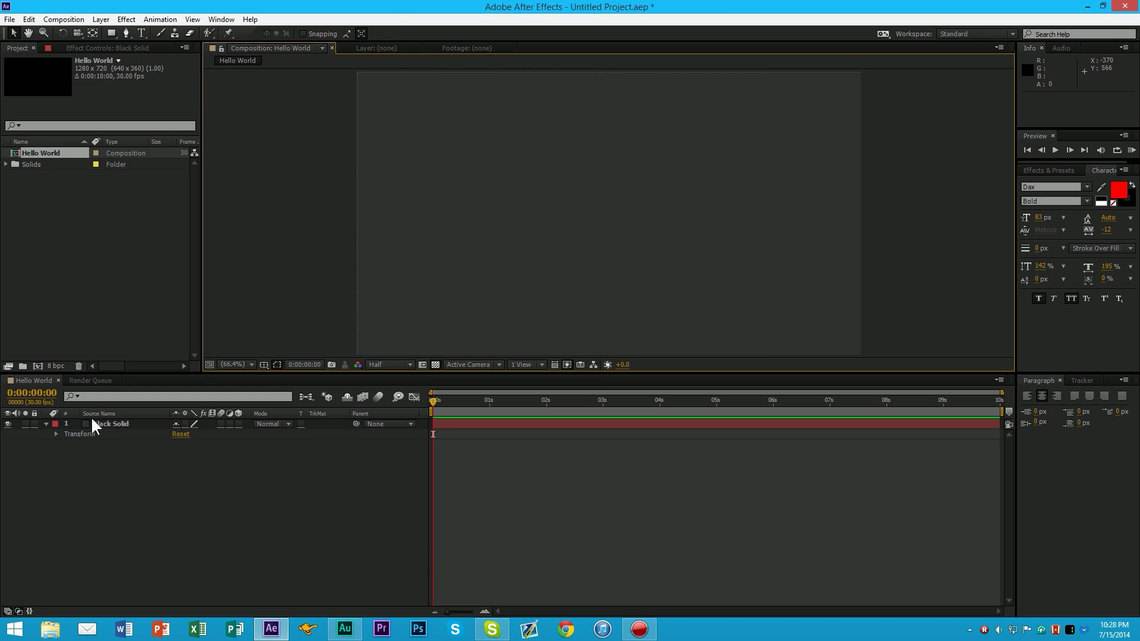
Expand the Black Solid layer's Transform group to examine its anchor point, position, scale, rotation and opacity properties
{"action": "left_click", "coordinate": [56, 434]}
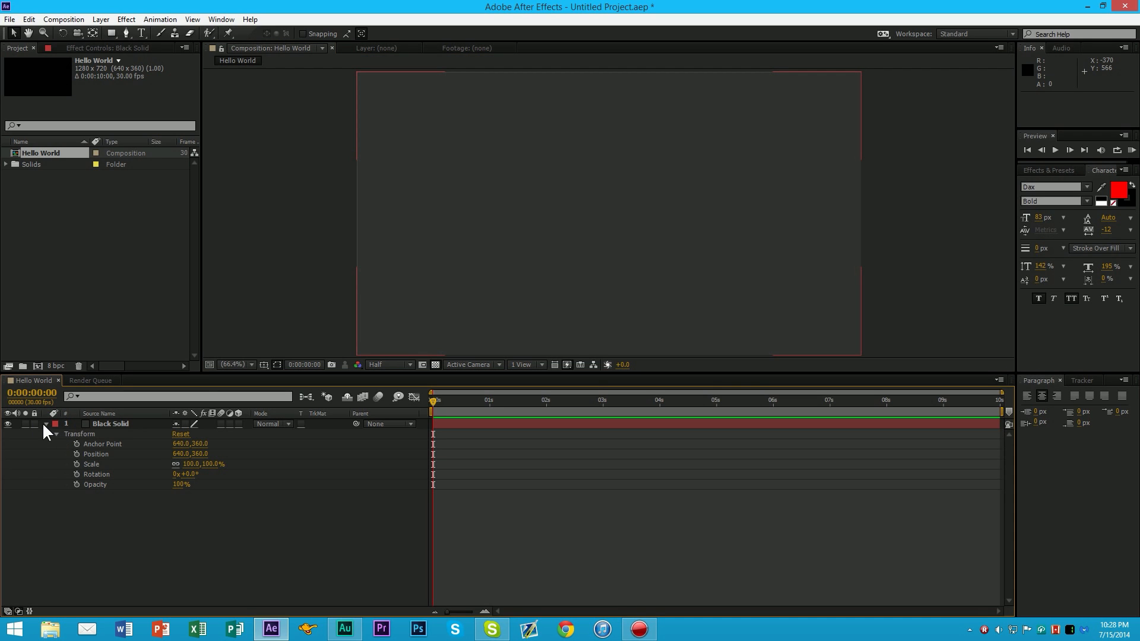
{"action": "left_click", "coordinate": [46, 423]}
{"action": "left_click", "coordinate": [45, 423]}
{"action": "left_click", "coordinate": [45, 424]}
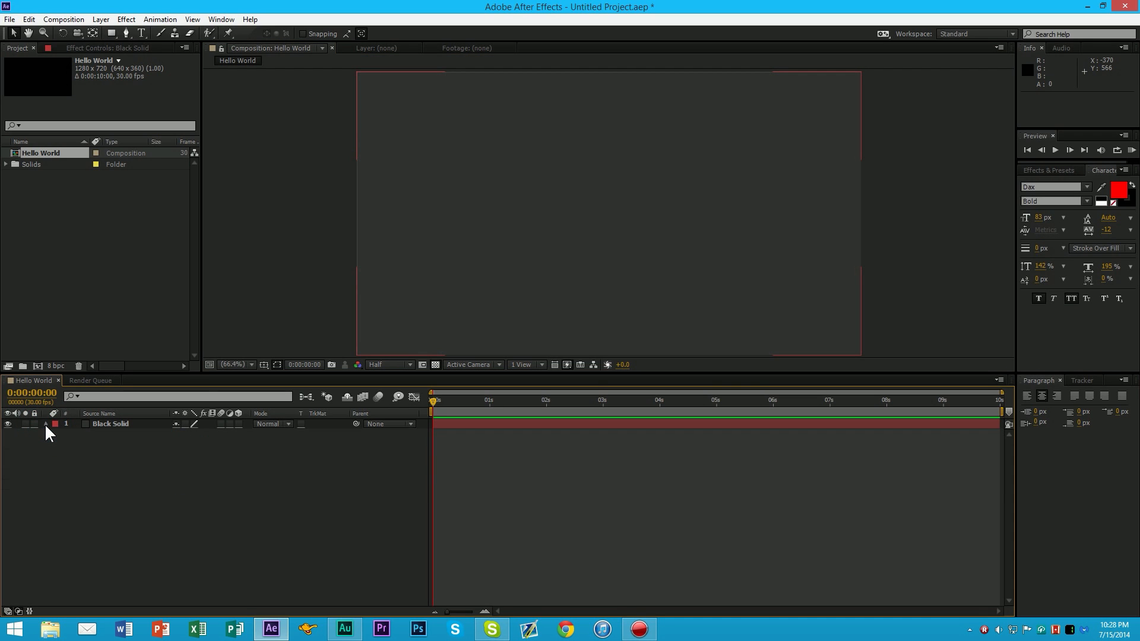
{"action": "left_click", "coordinate": [45, 424]}
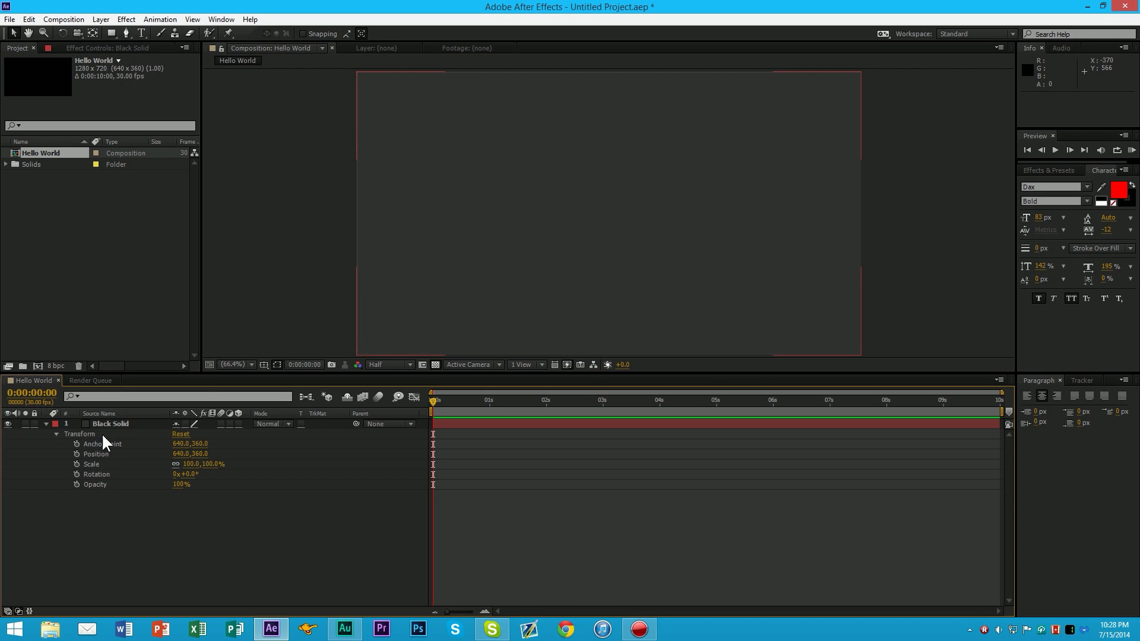
{"action": "left_click", "coordinate": [56, 434]}
{"action": "left_click", "coordinate": [56, 434]}
Try moving the Black Solid layer and changing its rotation value, undo these changes and deselect the layer
{"action": "mouse_move", "coordinate": [176, 458]}
{"action": "left_mouse_down"}
{"action": "mouse_move", "coordinate": [232, 459]}
{"action": "mouse_move", "coordinate": [176, 459]}
{"action": "left_mouse_up"}
{"action": "left_click_drag", "start_coordinate": [569, 234], "coordinate": [538, 212]}
{"action": "key", "text": "ctrl+z"}
{"action": "key", "text": "ctrl+z"}
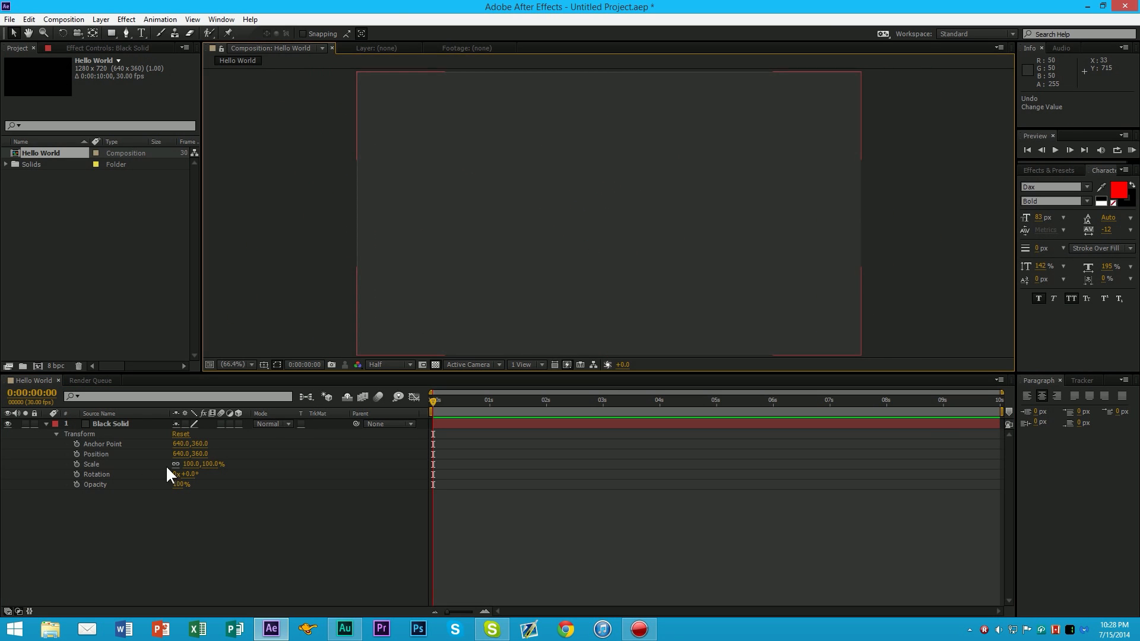
{"action": "left_click_drag", "start_coordinate": [187, 480], "coordinate": [241, 479]}
{"action": "key", "text": "ctrl+z"}
{"action": "key", "text": "ctrl+z"}
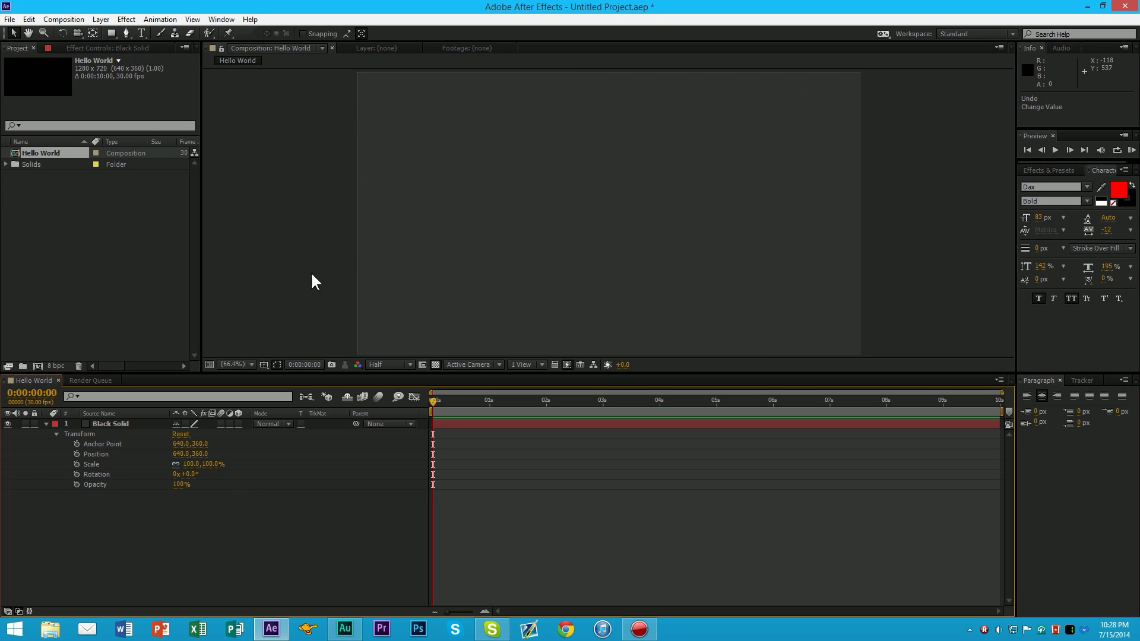
{"action": "left_click", "coordinate": [308, 237]}
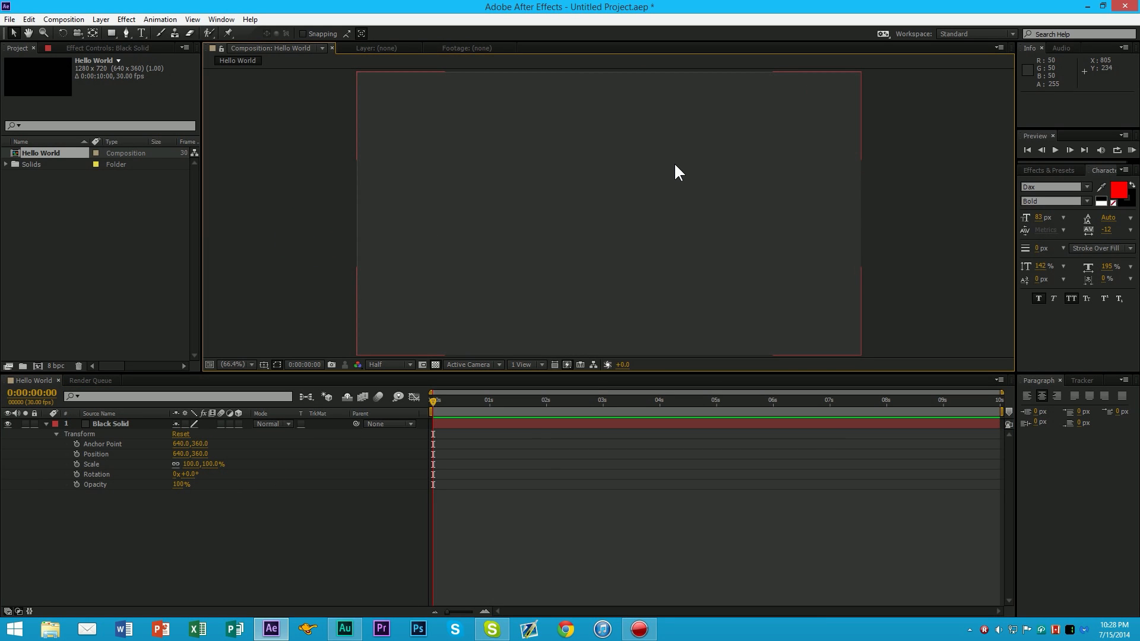
Collapse the Black Solid layer's properties and add a new text layer to the Hello World composition
{"action": "left_click", "coordinate": [47, 423]}
{"action": "left_click", "coordinate": [47, 424]}
{"action": "right_click", "coordinate": [150, 439]}
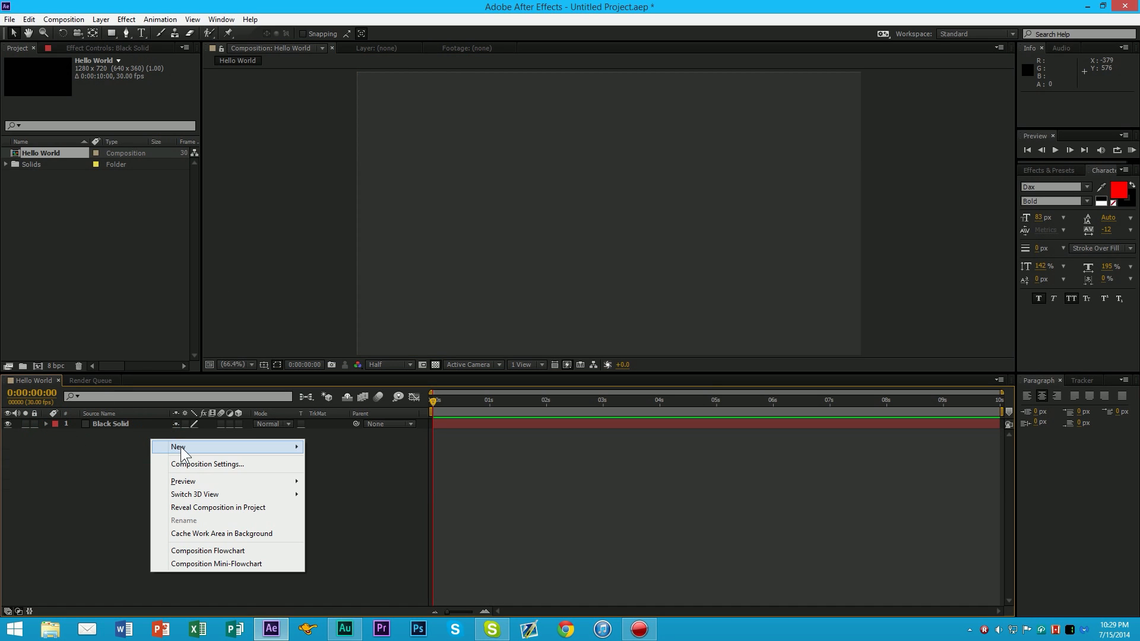
{"action": "mouse_move", "coordinate": [182, 453]}
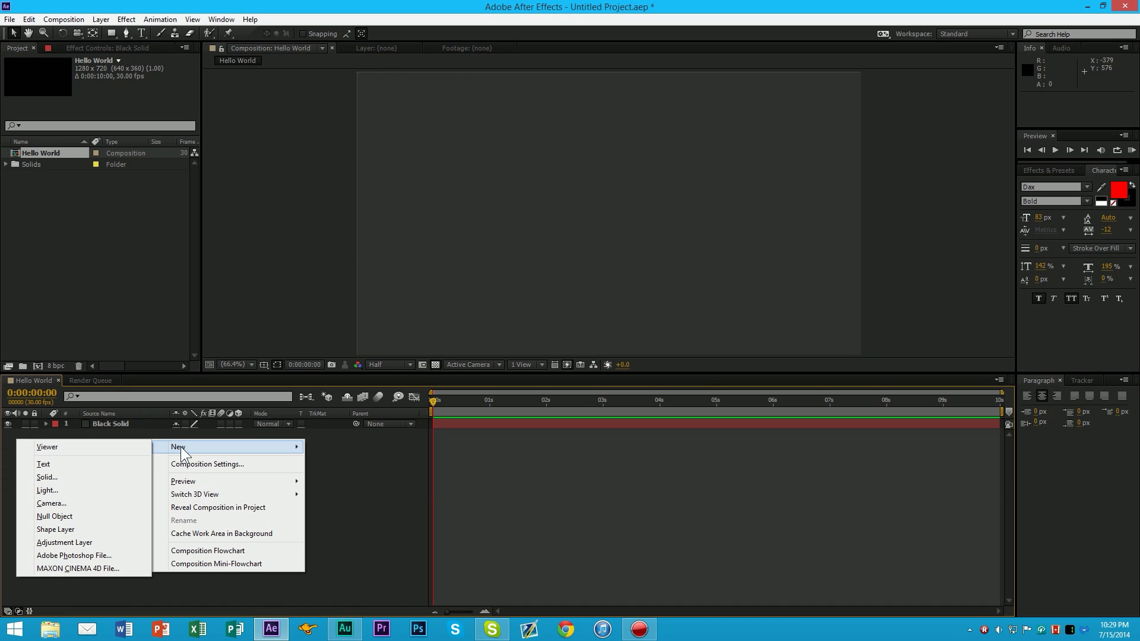
{"action": "left_click", "coordinate": [91, 466]}
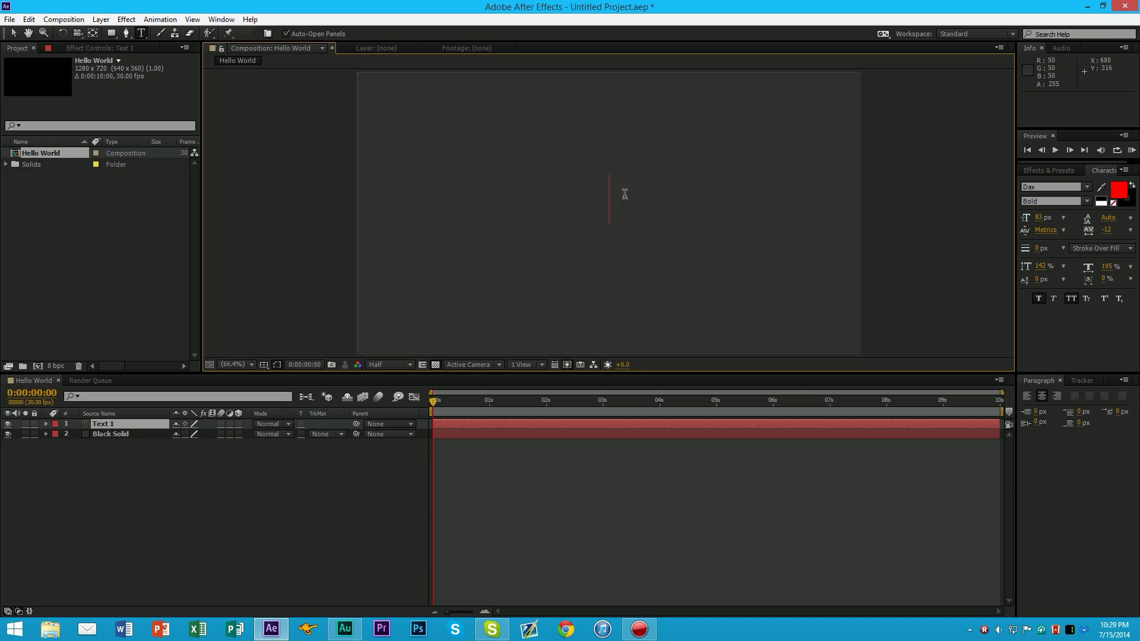
Set the text fill color to white
{"action": "left_click", "coordinate": [1123, 195]}
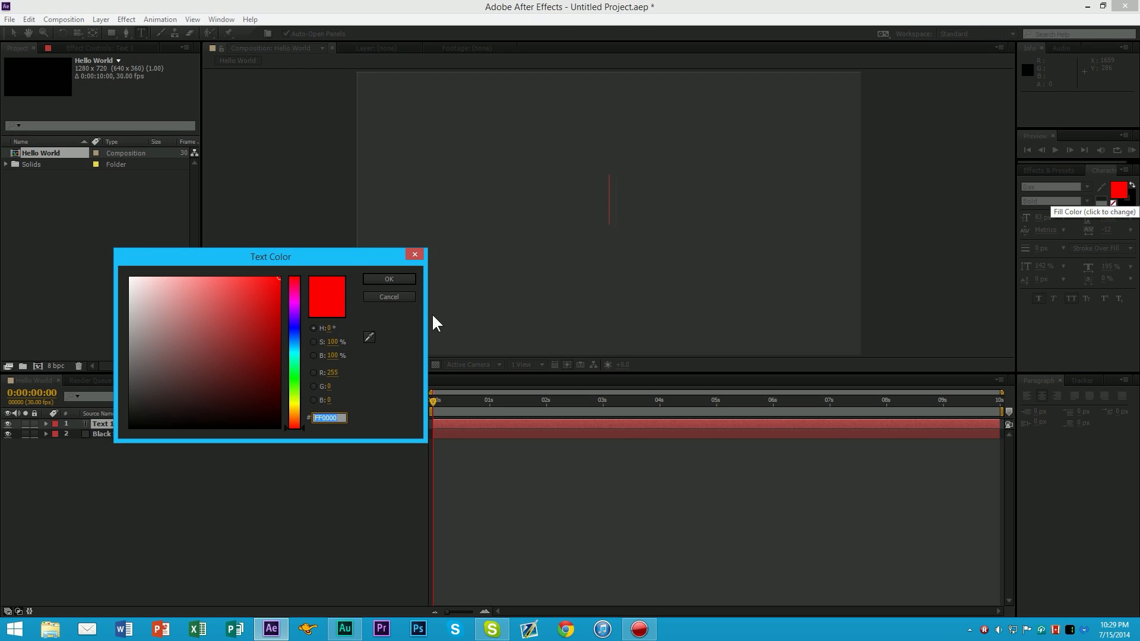
{"action": "left_click", "coordinate": [135, 277]}
{"action": "left_click_drag", "start_coordinate": [130, 272], "coordinate": [76, 234]}
{"action": "left_click", "coordinate": [386, 279]}
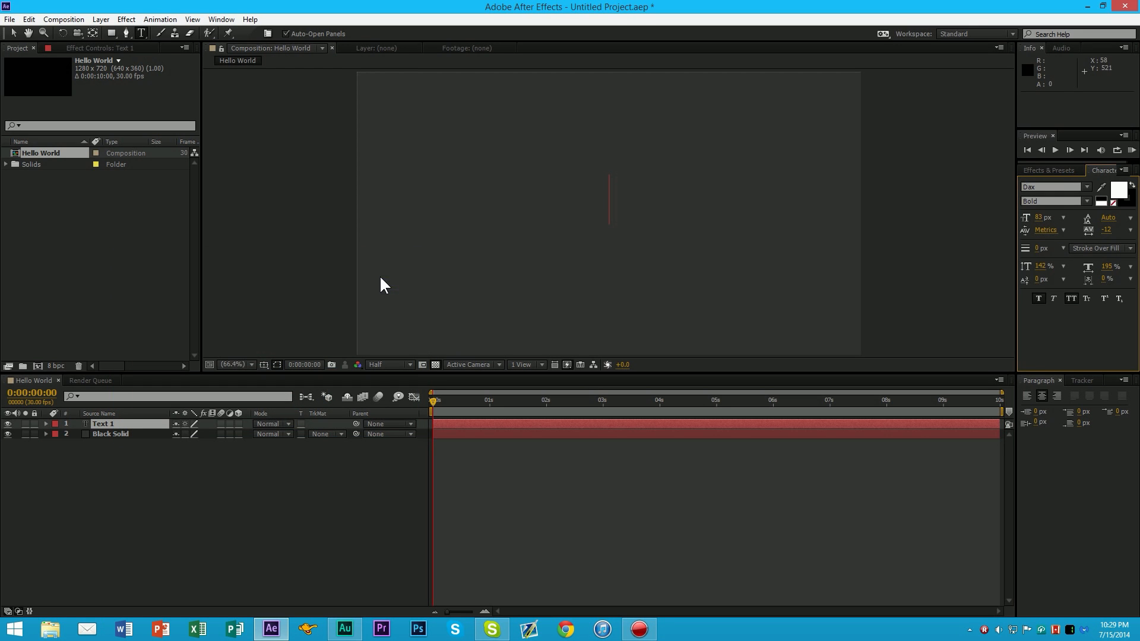
Enter "TUTORIAL" in the new text layer in the Dax font, then finish text editing and deselect the layer
{"action": "left_click", "coordinate": [1088, 187]}
{"action": "left_click", "coordinate": [1053, 188]}
{"action": "left_click", "coordinate": [608, 200]}
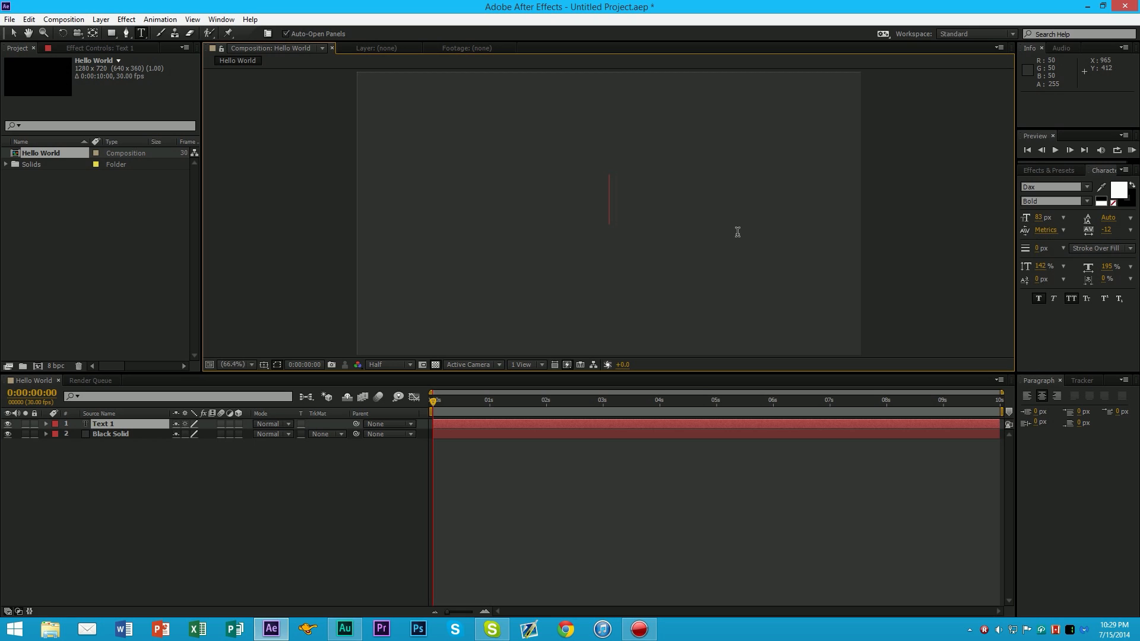
{"action": "type", "text": "TUT"}
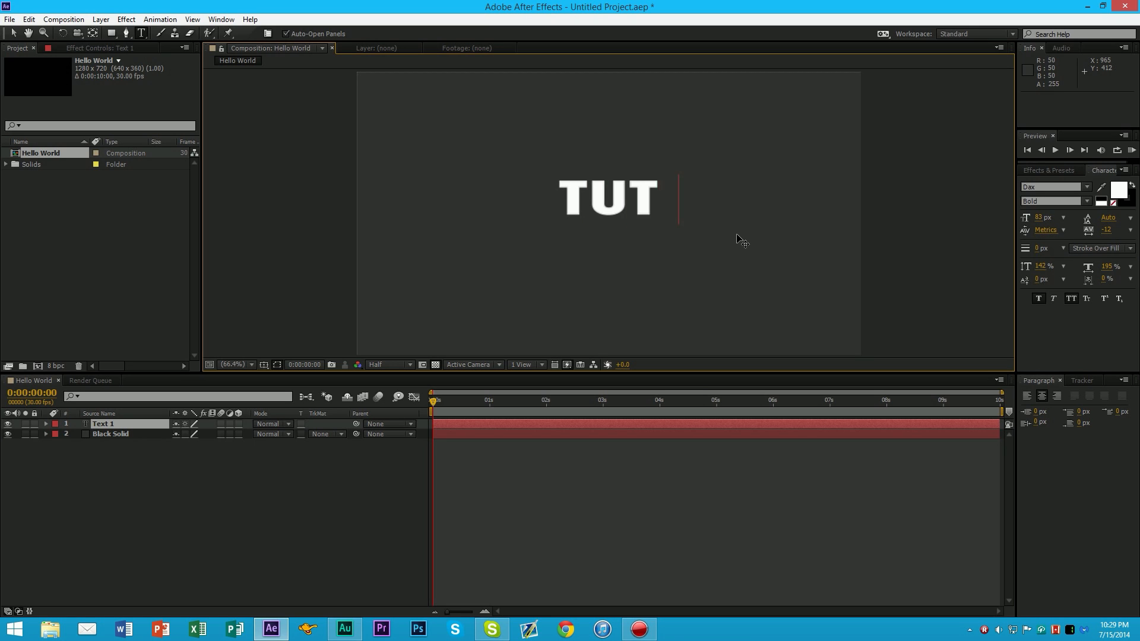
{"action": "type", "text": "ORIAL"}
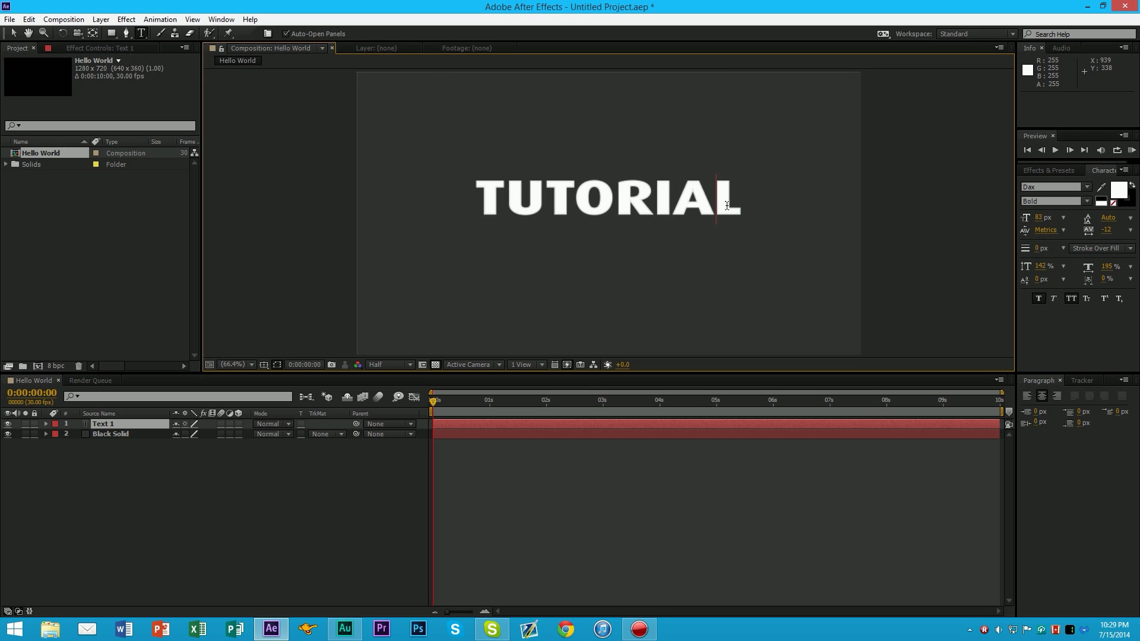
{"action": "left_click_drag", "start_coordinate": [723, 205], "coordinate": [502, 205]}
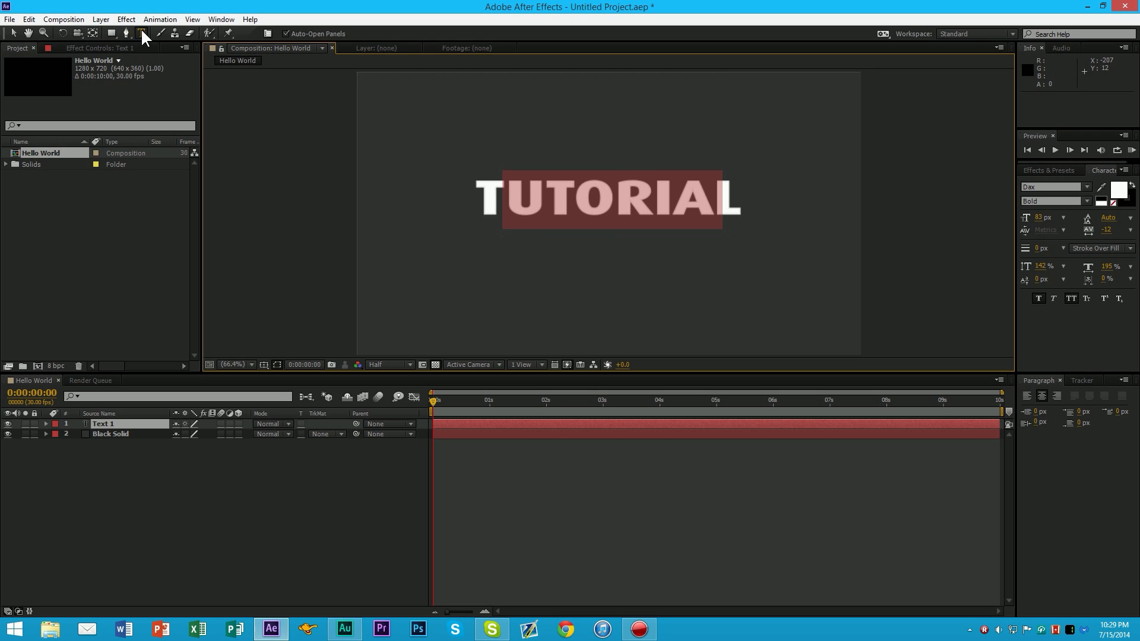
{"action": "left_click", "coordinate": [574, 199]}
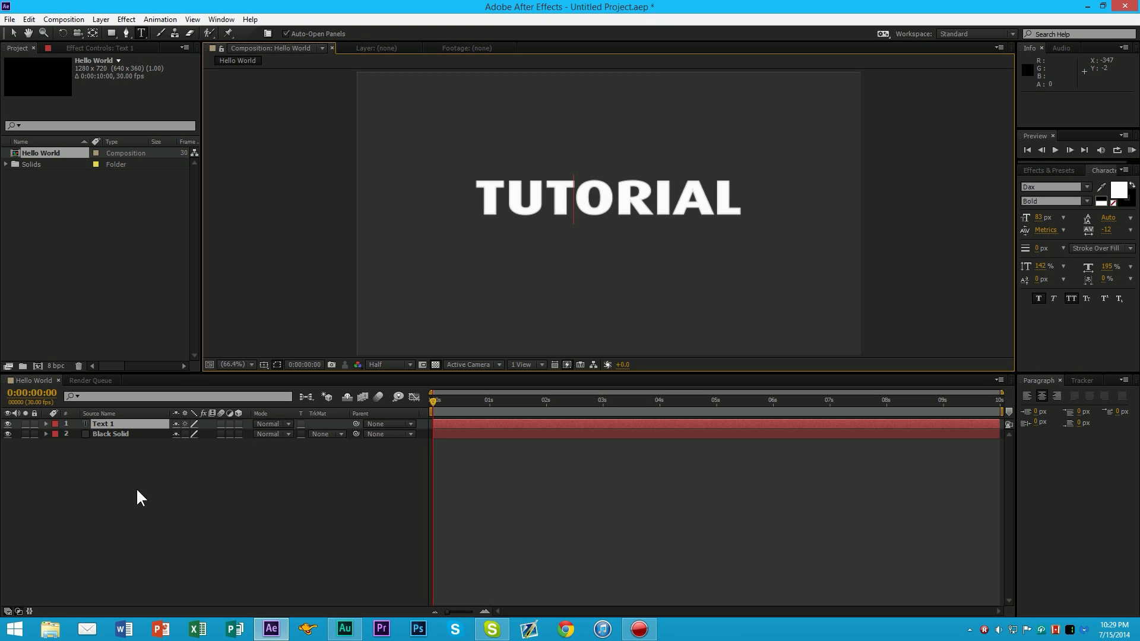
{"action": "left_click", "coordinate": [10, 30]}
{"action": "left_click", "coordinate": [310, 237]}
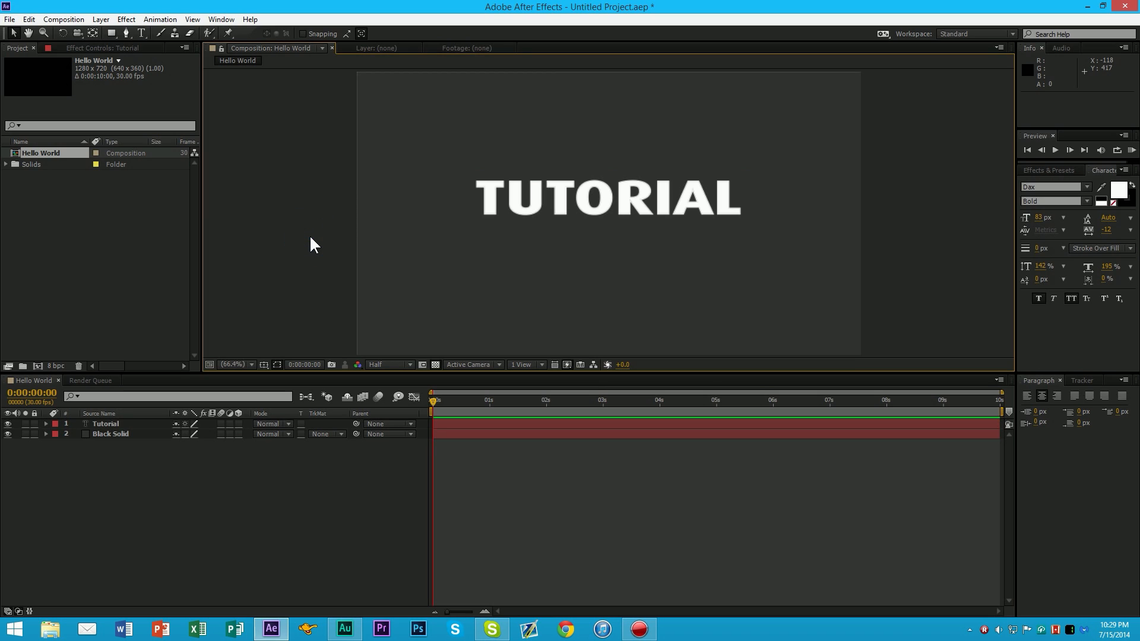
Try adding a second text layer reading "SDAF" above the TUTORIAL text with the Type tool, and undo it
{"action": "left_click", "coordinate": [142, 34]}
{"action": "left_click", "coordinate": [496, 119]}
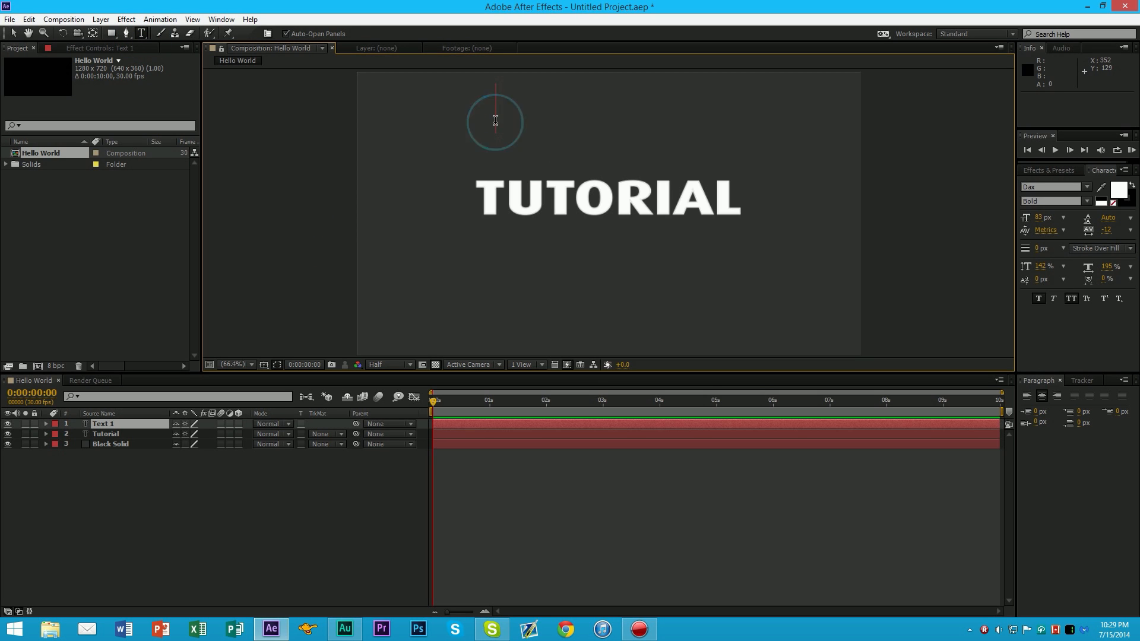
{"action": "type", "text": "SDAF"}
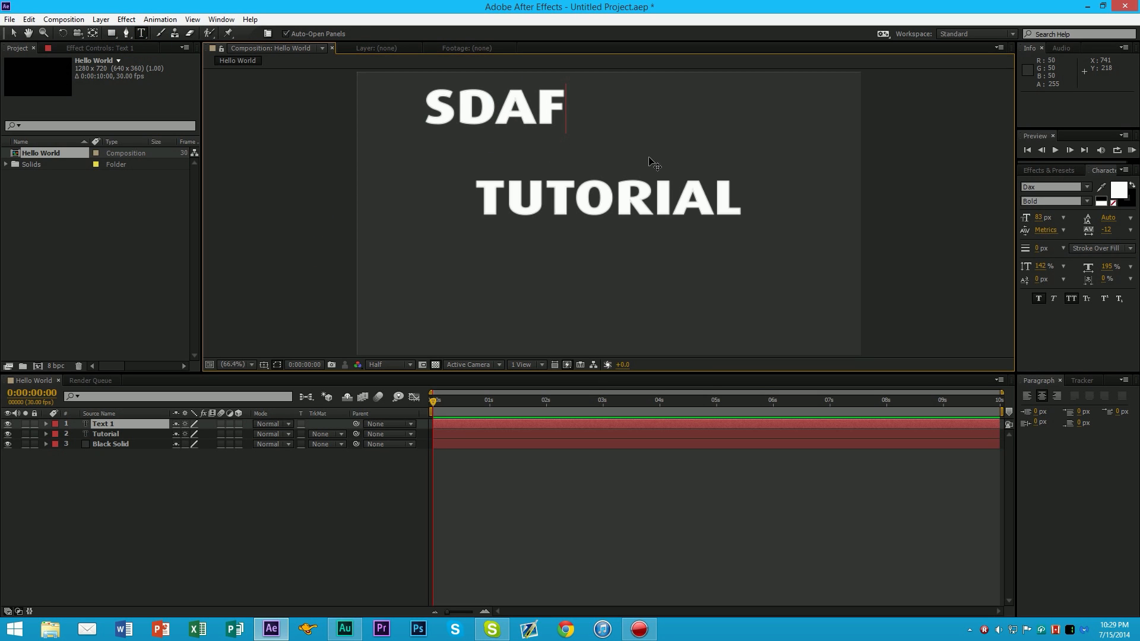
{"action": "key", "text": "ctrl+z"}
{"action": "key", "text": "ctrl+z"}
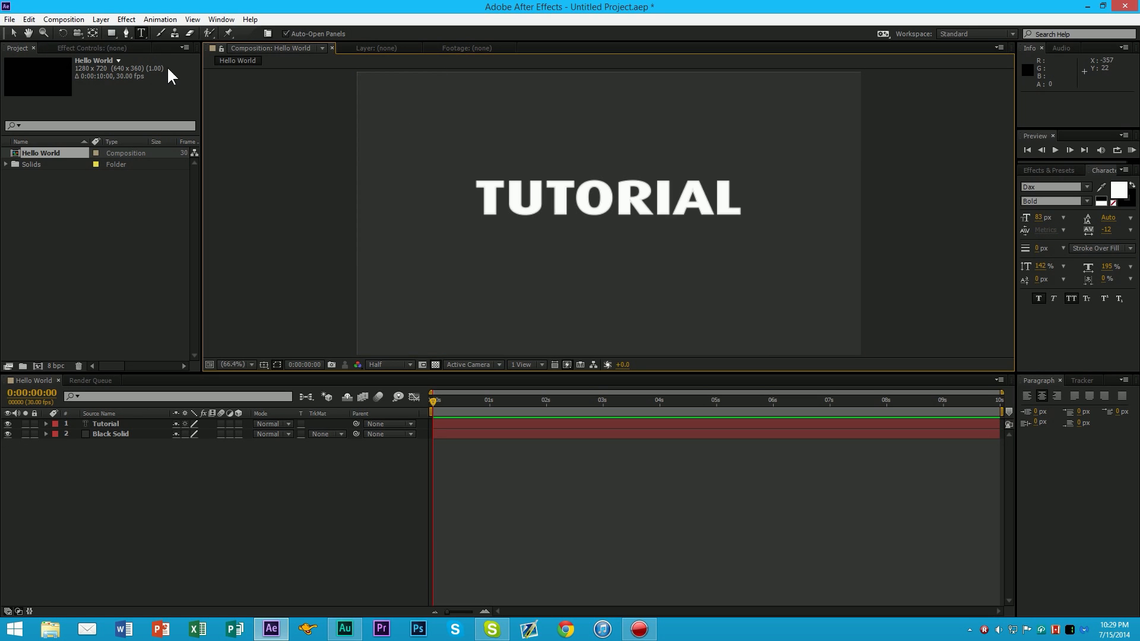
Browse through fonts for the whole TUTORIAL text, set it to Dont Walk Run, then finish text editing and deselect the layer
{"action": "left_click", "coordinate": [13, 30]}
{"action": "left_click", "coordinate": [681, 205]}
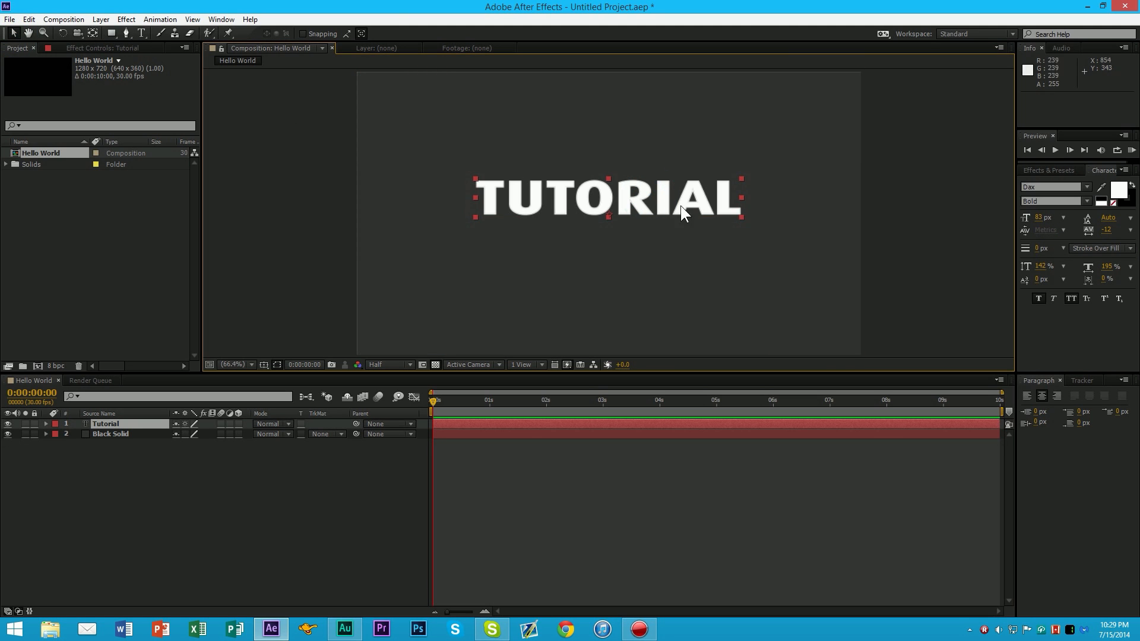
{"action": "double_click", "coordinate": [679, 199]}
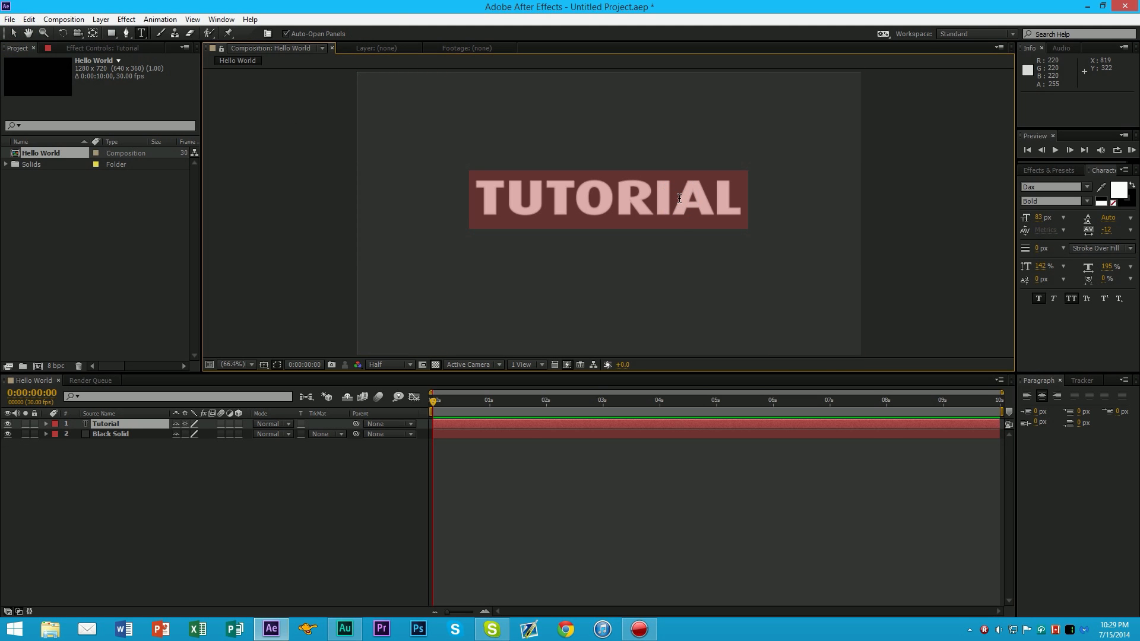
{"action": "left_click", "coordinate": [679, 199]}
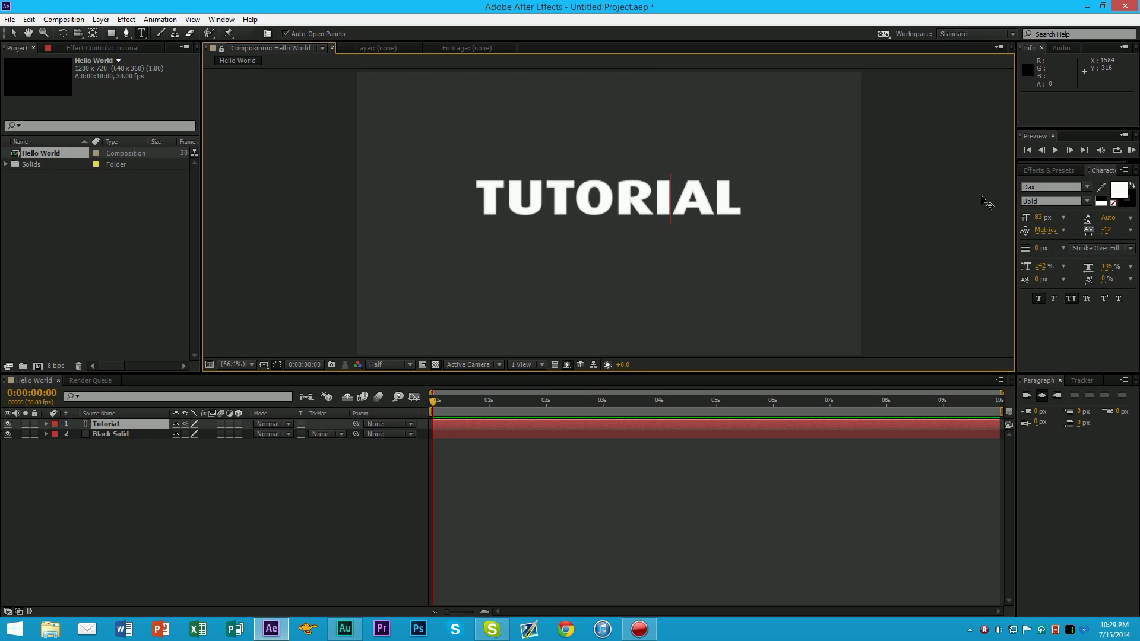
{"action": "key", "text": "ctrl+a"}
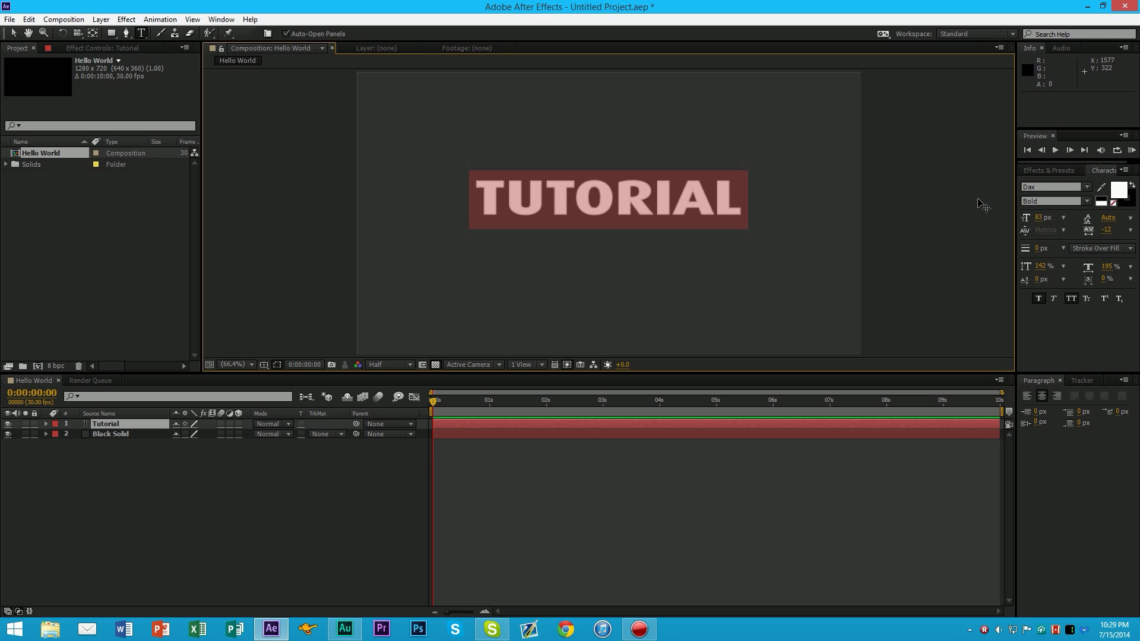
{"action": "left_click", "coordinate": [1060, 186]}
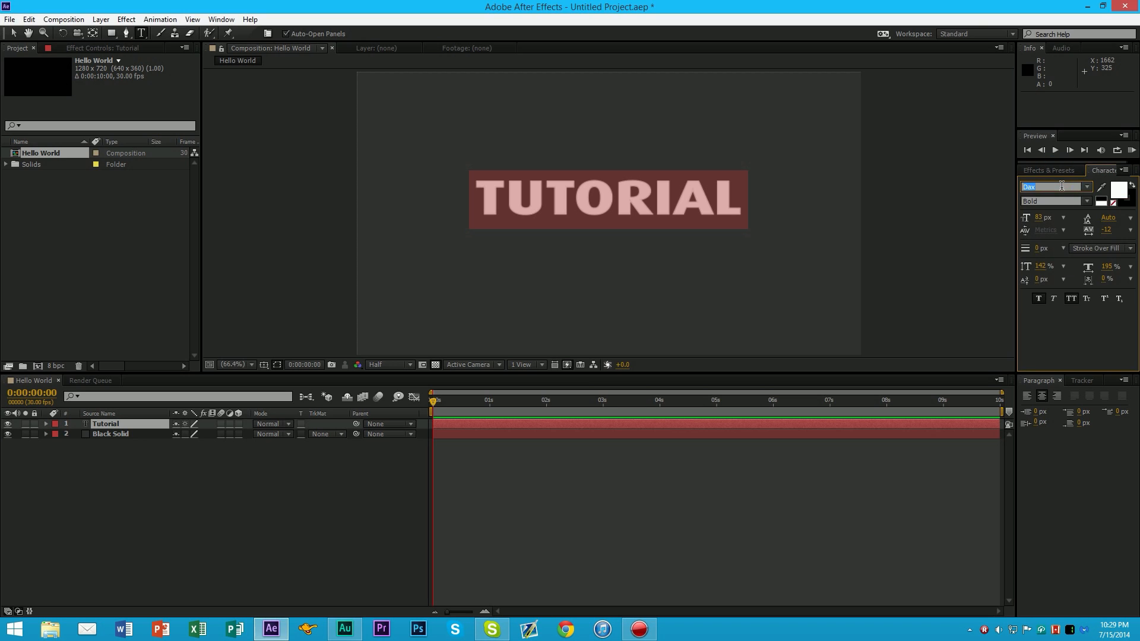
{"action": "left_click_drag", "start_coordinate": [1025, 186], "coordinate": [1041, 185]}
{"action": "key", "text": "Down"}
{"action": "key", "text": "Down"}
{"action": "key", "text": "Down"}
{"action": "key", "text": "Down"}
{"action": "key", "text": "Down"}
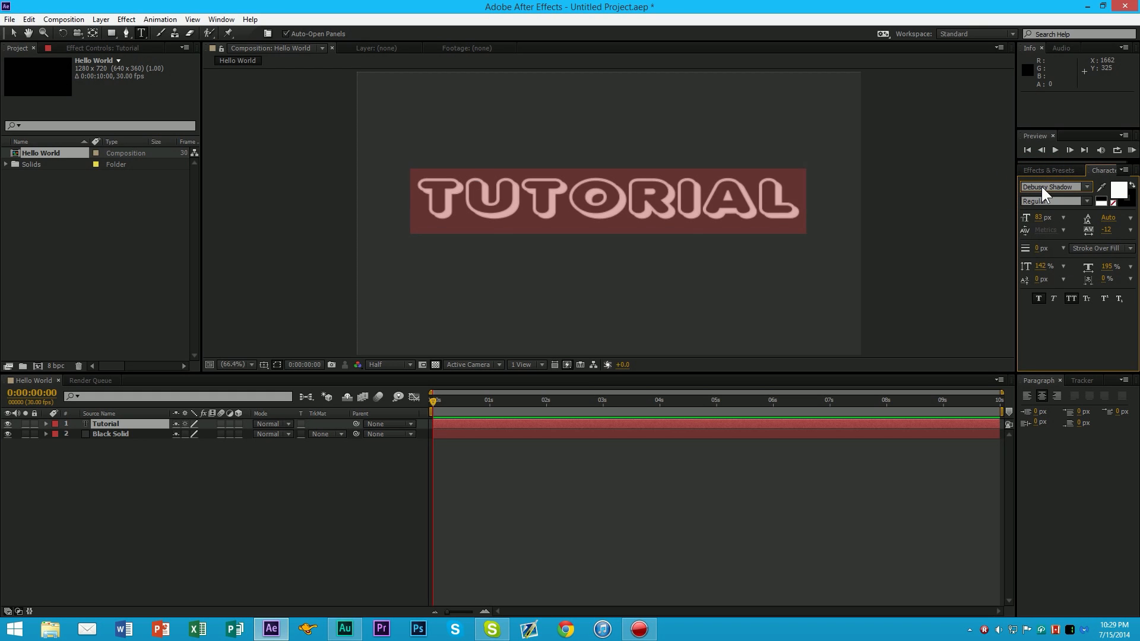
{"action": "key", "text": "Down"}
{"action": "key", "text": "Down"}
{"action": "key", "text": "Down"}
{"action": "key", "text": "Down"}
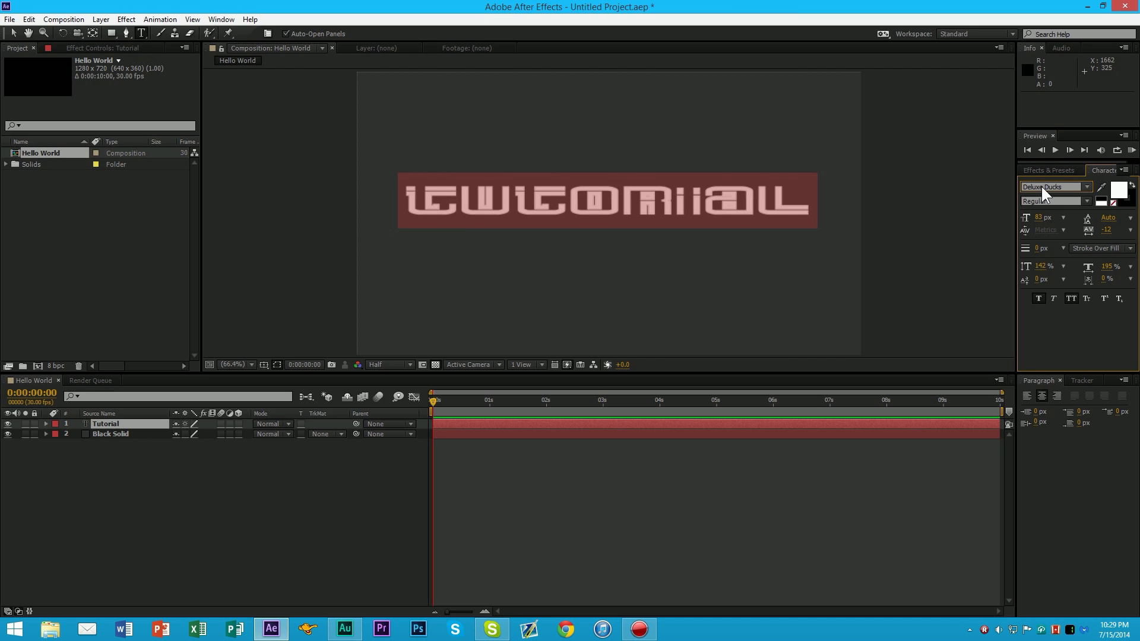
{"action": "key", "text": "Down"}
{"action": "key", "text": "Down"}
{"action": "key", "text": "Down"}
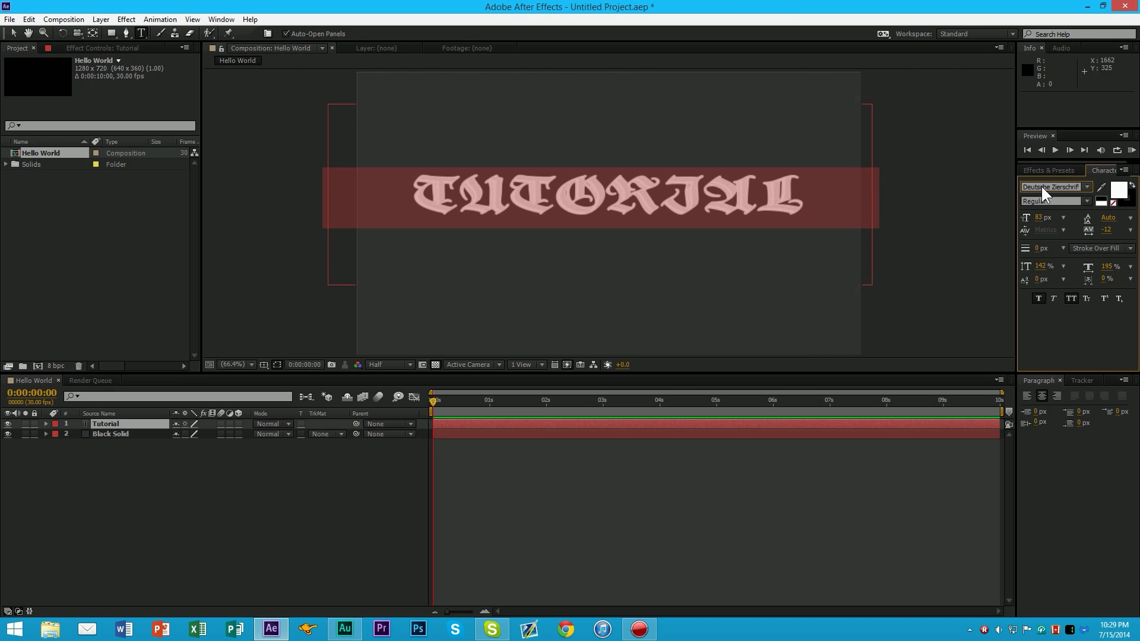
{"action": "key", "text": "Down"}
{"action": "key", "text": "Down"}
{"action": "key", "text": "Down"}
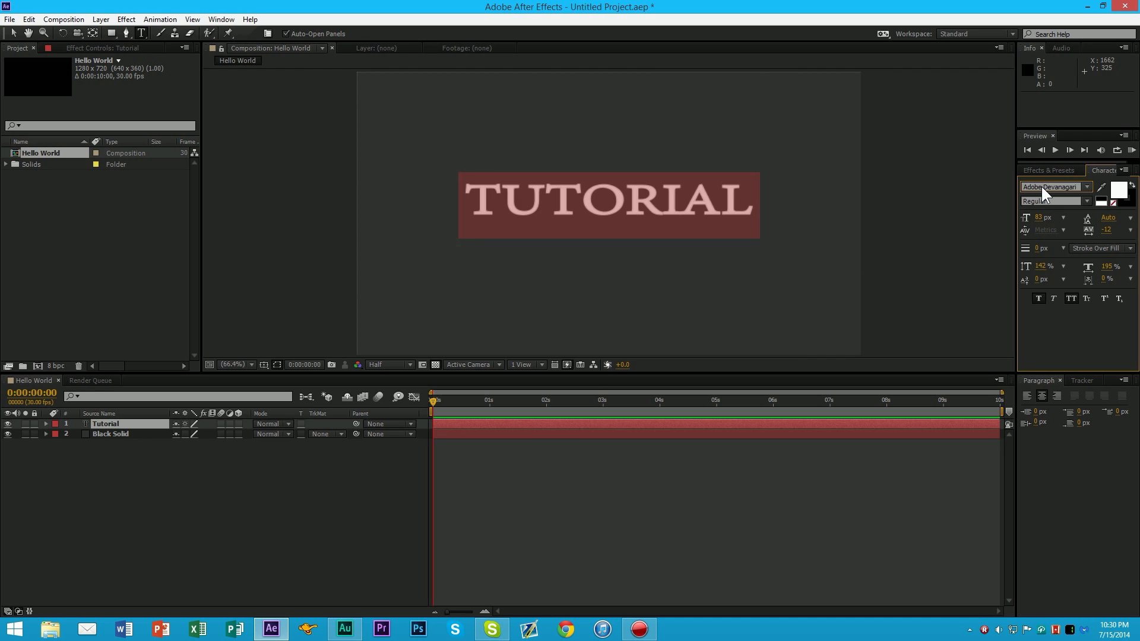
{"action": "key", "text": "Down"}
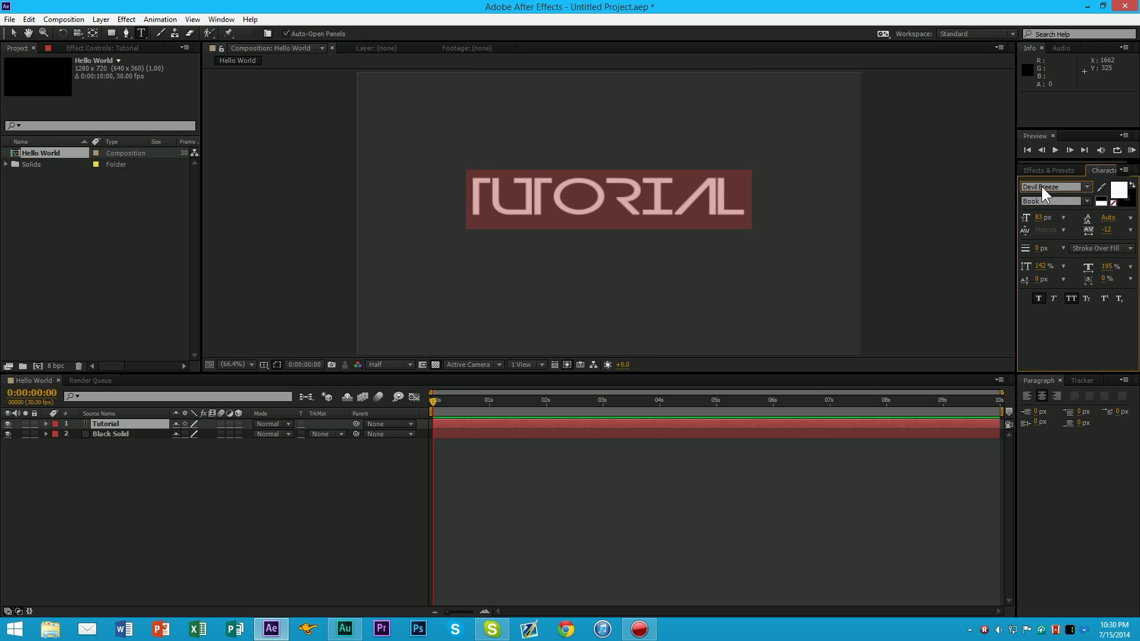
{"action": "key", "text": "Down"}
{"action": "key", "text": "Down"}
{"action": "key", "text": "Down"}
{"action": "key", "text": "Down"}
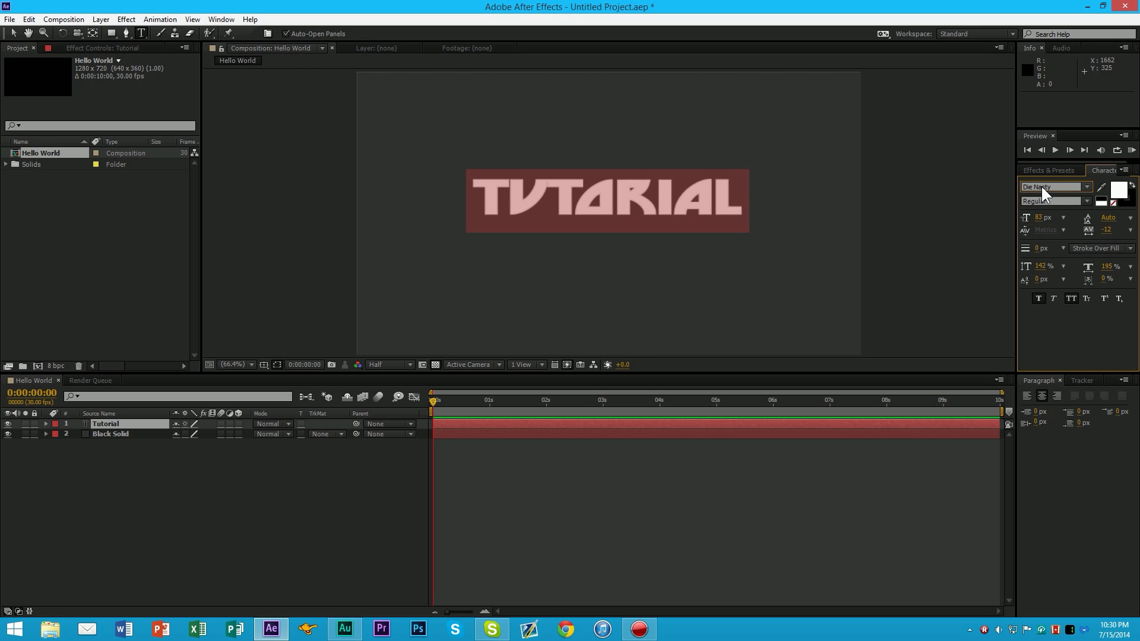
{"action": "key", "text": "Down"}
{"action": "key", "text": "Down"}
{"action": "key", "text": "Down"}
{"action": "key", "text": "Down"}
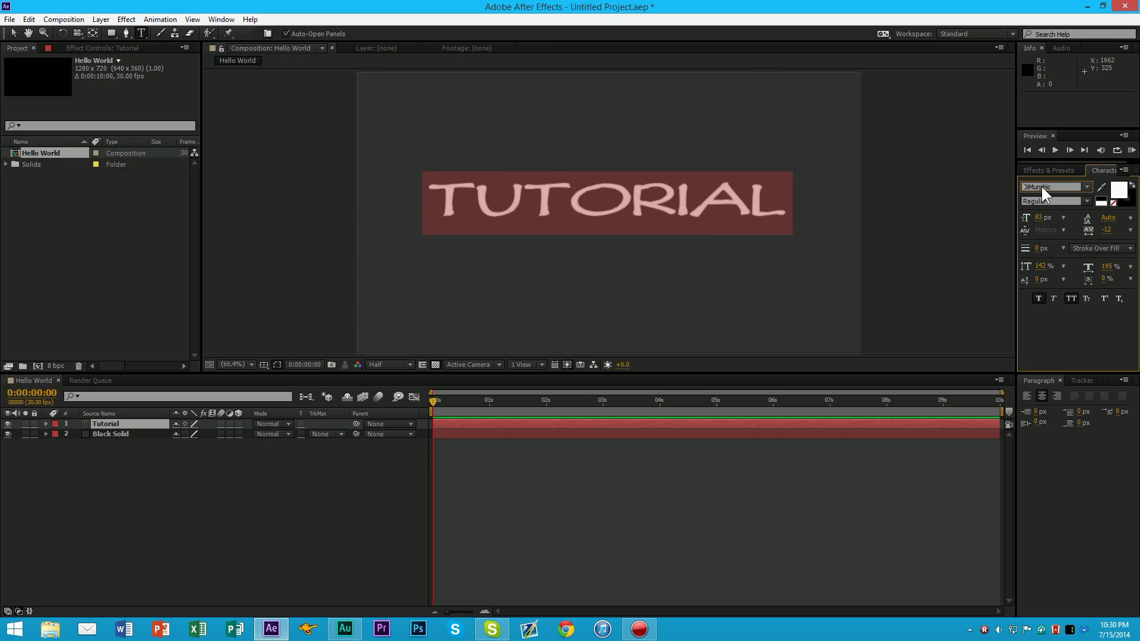
{"action": "key", "text": "Down"}
{"action": "key", "text": "Down"}
{"action": "key", "text": "Down"}
{"action": "key", "text": "Down"}
{"action": "key", "text": "Down"}
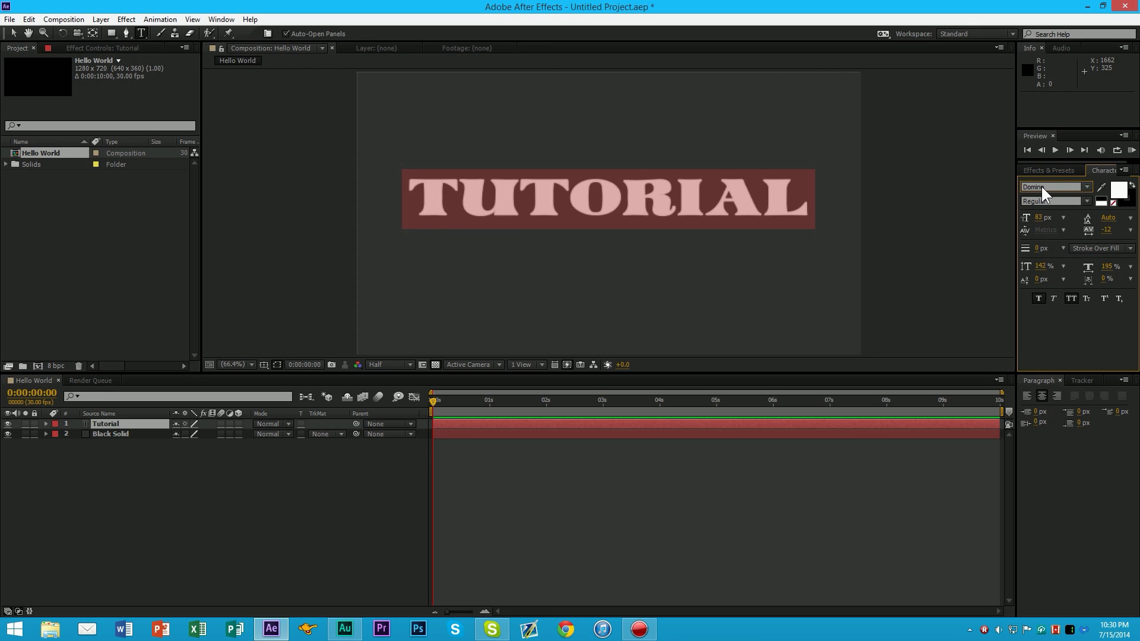
{"action": "key", "text": "Down"}
{"action": "key", "text": "Down"}
{"action": "key", "text": "Down"}
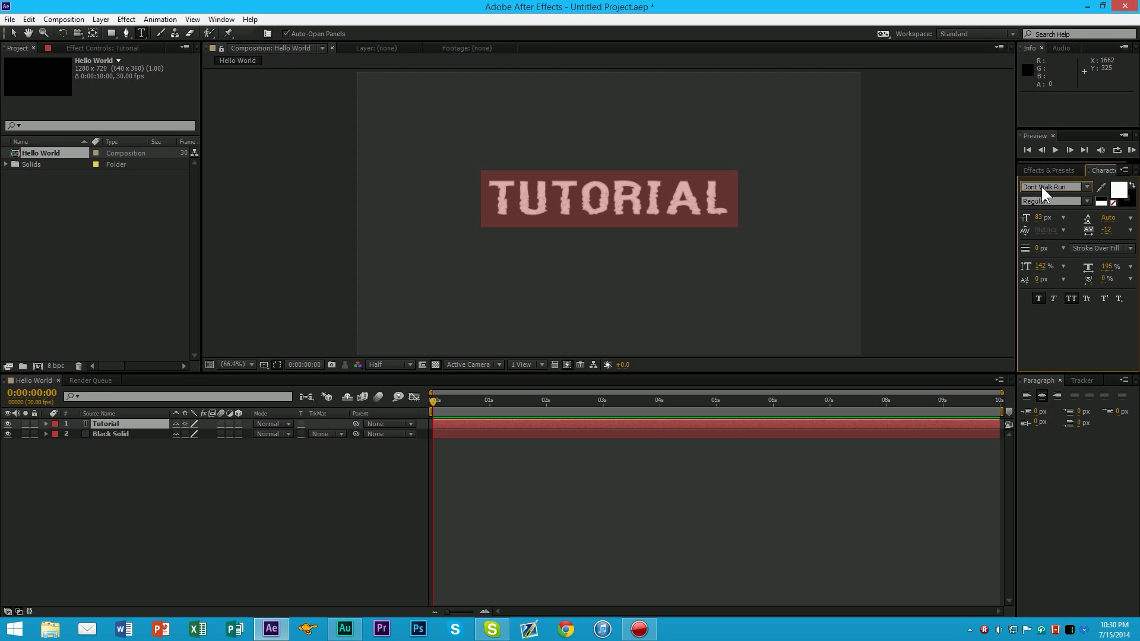
{"action": "left_click", "coordinate": [14, 34]}
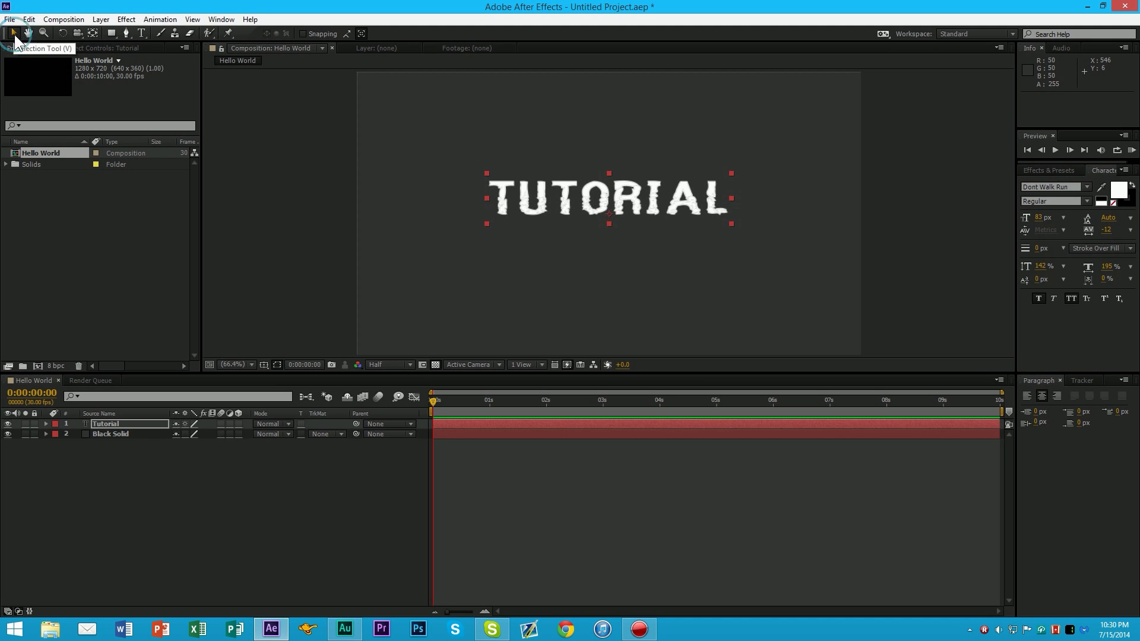
{"action": "left_click", "coordinate": [274, 145]}
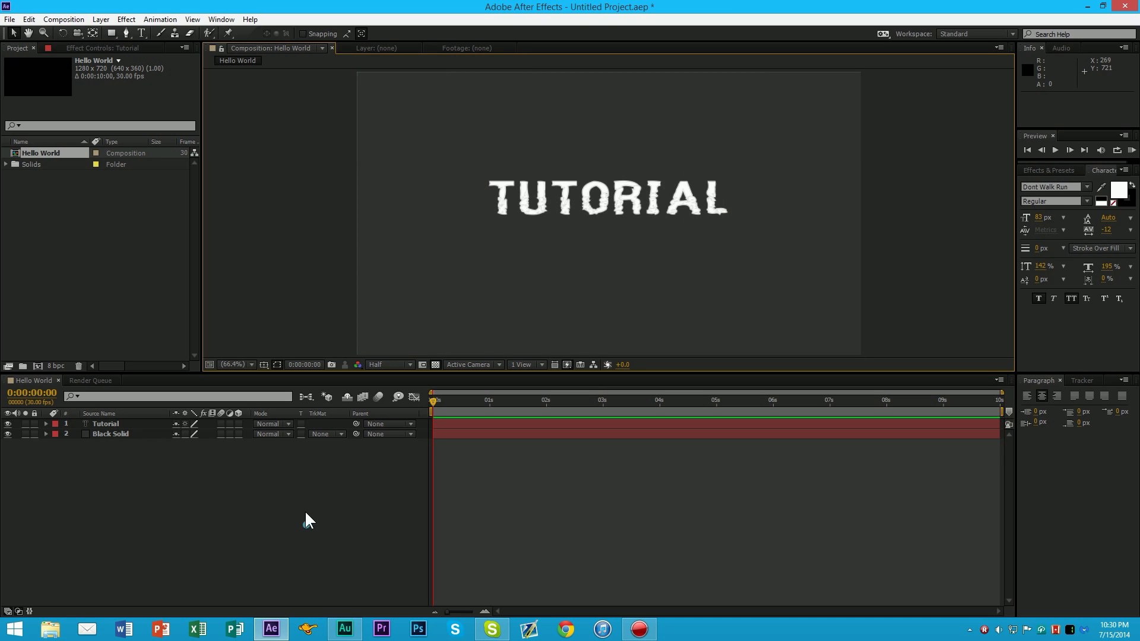
Move the TUTORIAL text slightly down in the composition to about 619, 380 and deselect it
{"action": "left_click_drag", "start_coordinate": [307, 525], "coordinate": [256, 458]}
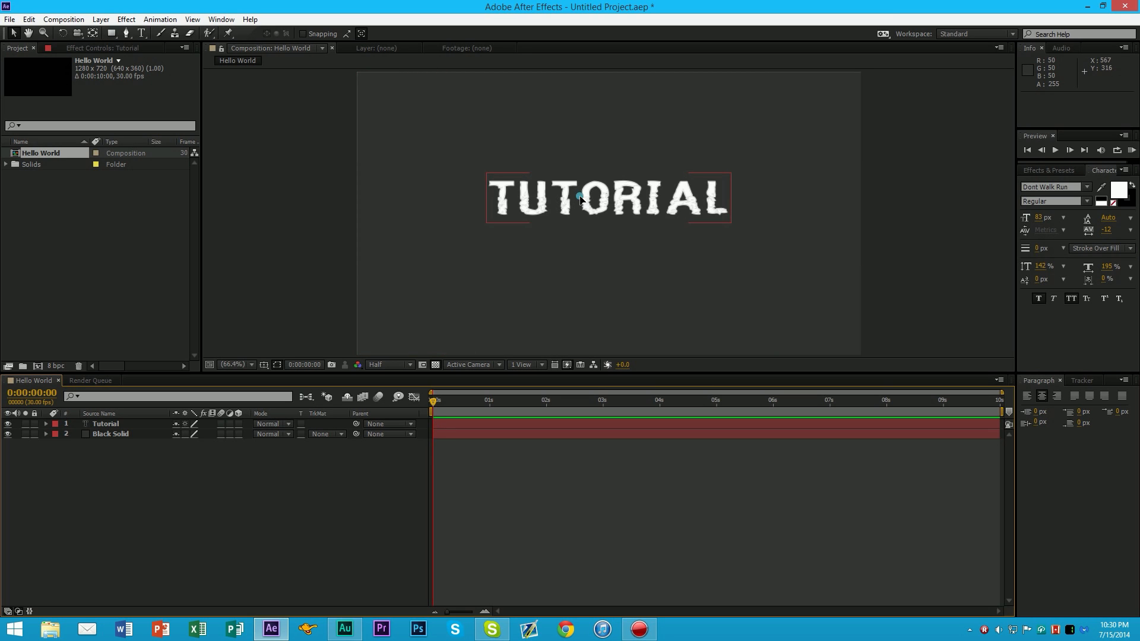
{"action": "mouse_move", "coordinate": [580, 200]}
{"action": "left_mouse_down"}
{"action": "mouse_move", "coordinate": [581, 215]}
{"action": "mouse_move", "coordinate": [591, 207]}
{"action": "left_mouse_up"}
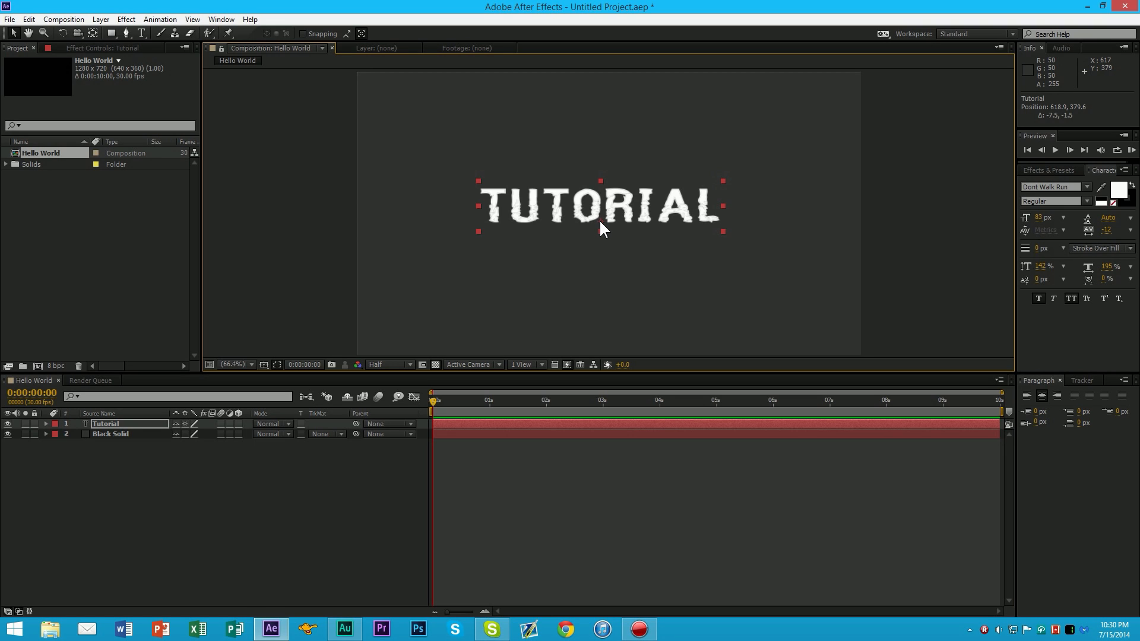
{"action": "left_click", "coordinate": [386, 451]}
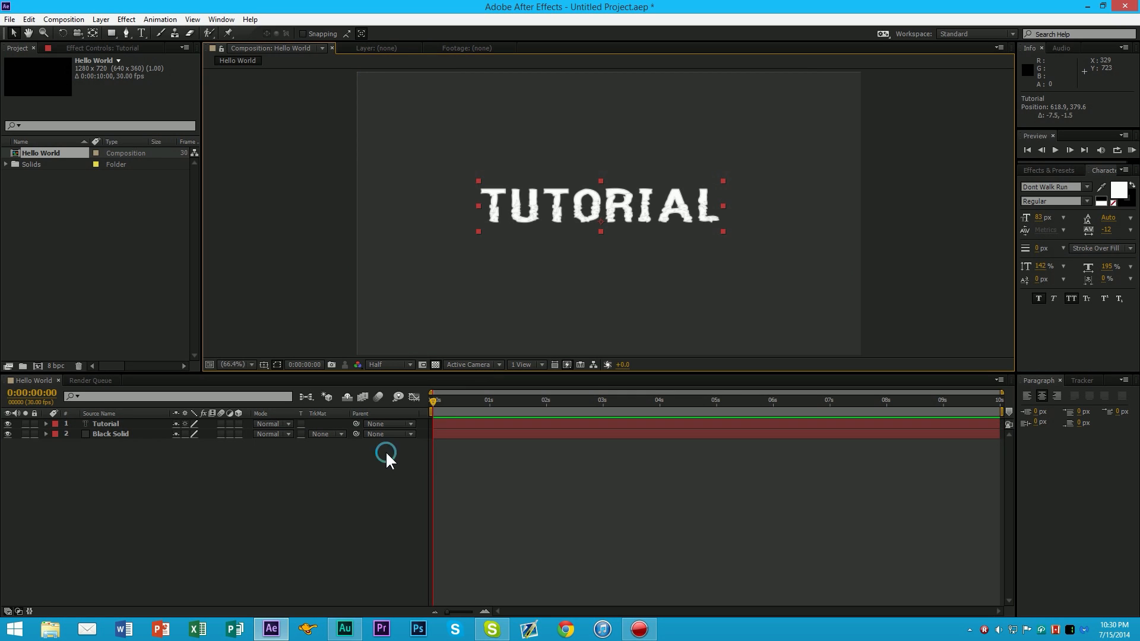
Select the Tutorial layer and expand its Transform properties in the timeline
{"action": "left_click", "coordinate": [447, 423]}
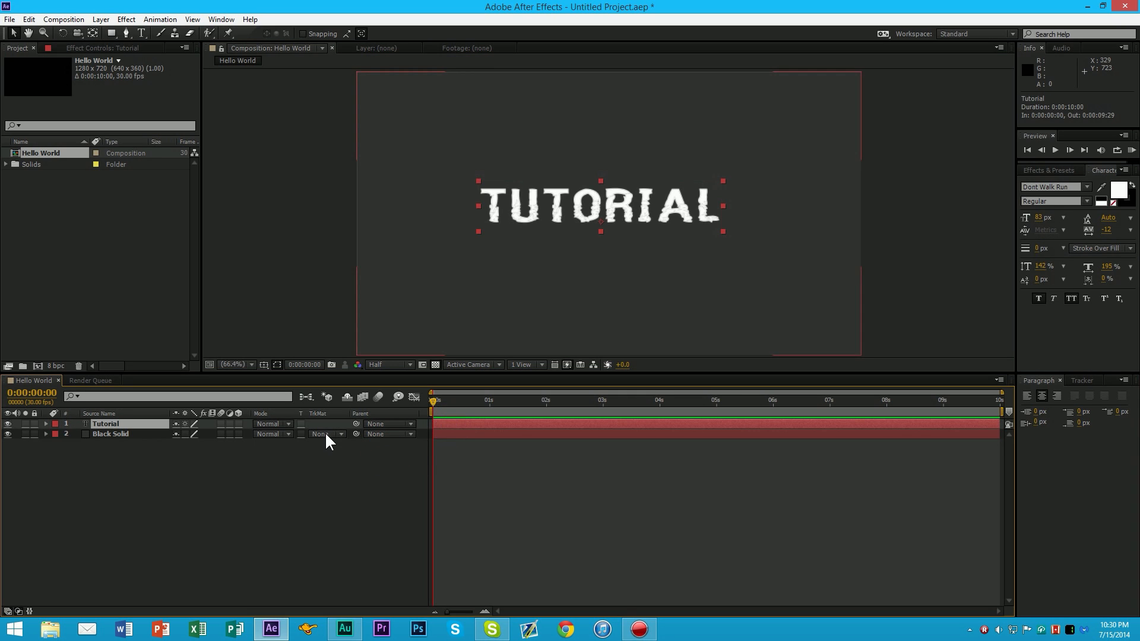
{"action": "left_click", "coordinate": [46, 424]}
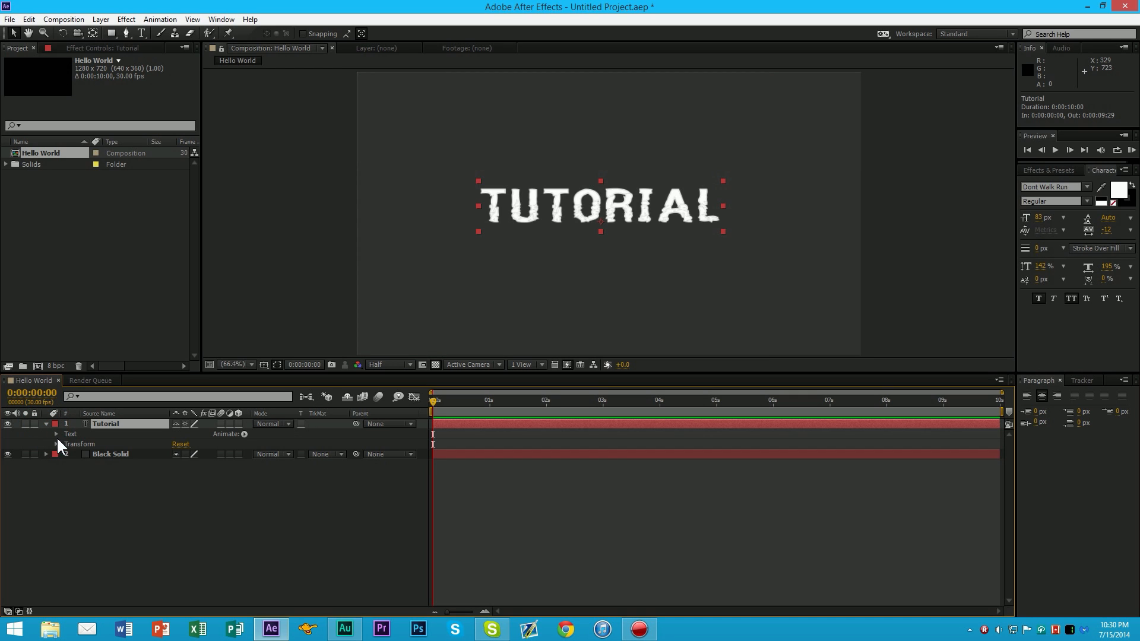
{"action": "left_click", "coordinate": [56, 443]}
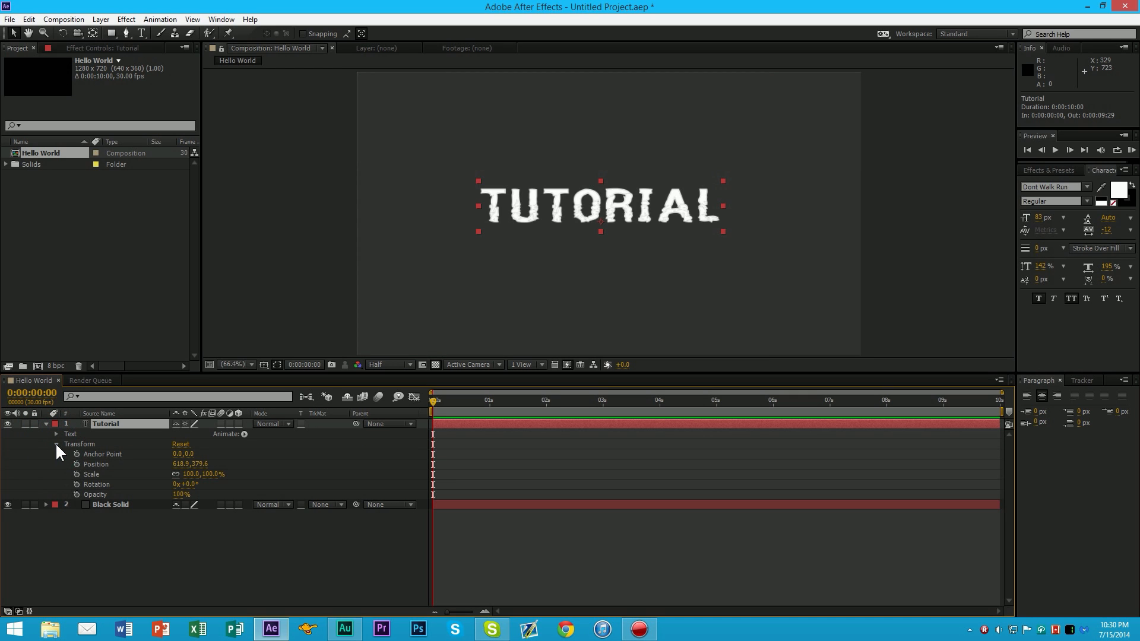
Keyframe the Tutorial layer's Position at the first frame and at 3 seconds, moving the text to about 372, 639
{"action": "left_click", "coordinate": [96, 465]}
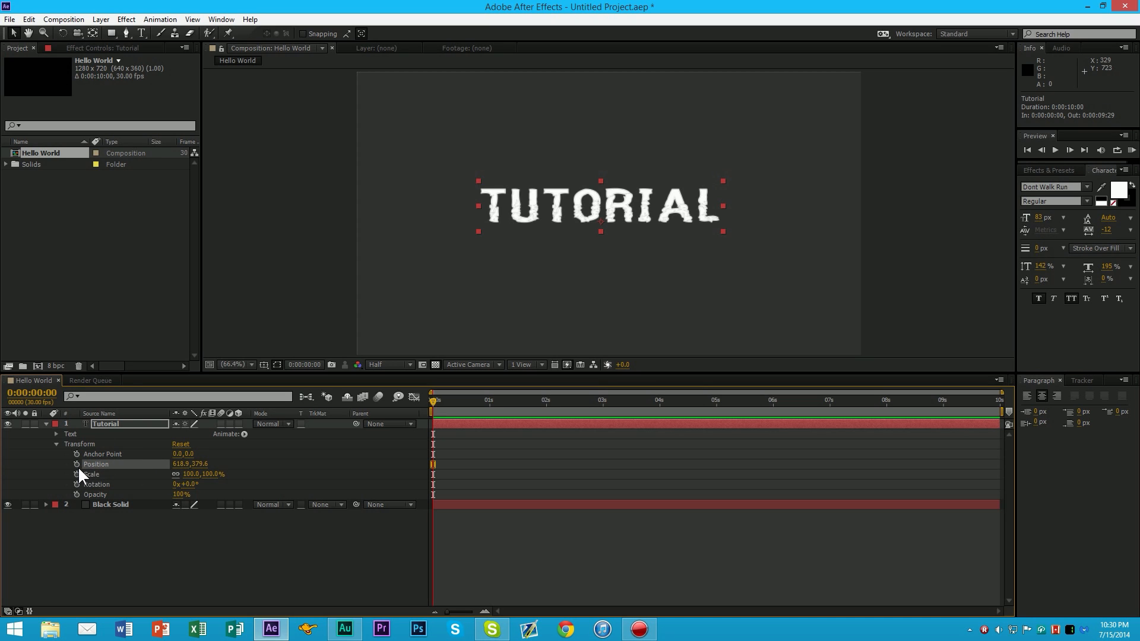
{"action": "left_click", "coordinate": [76, 464]}
{"action": "left_click_drag", "start_coordinate": [440, 403], "coordinate": [602, 411]}
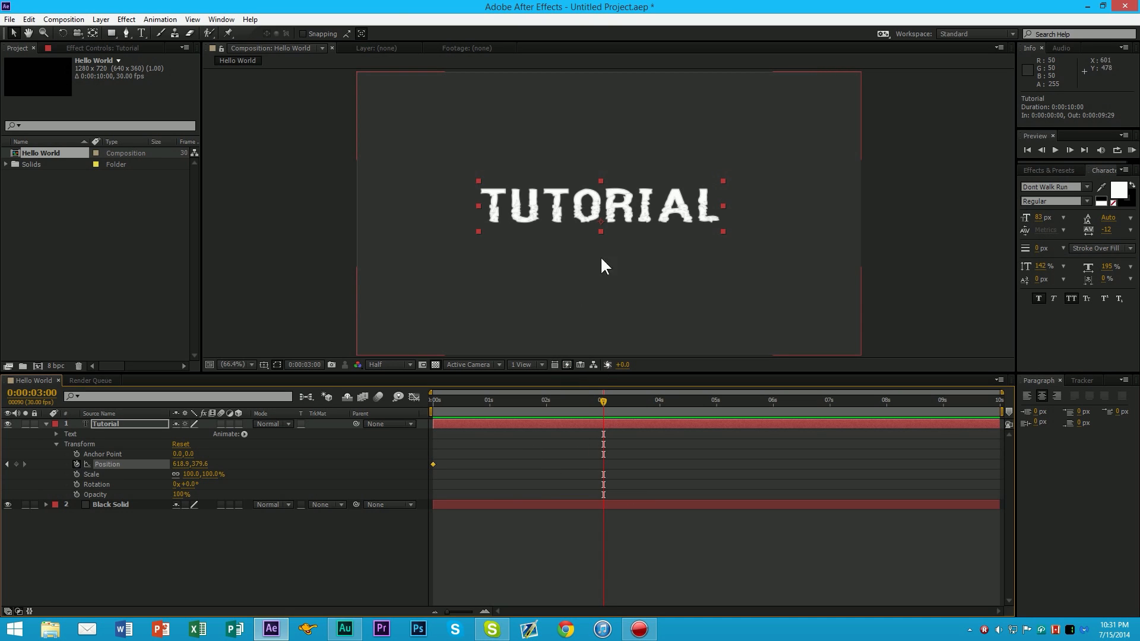
{"action": "left_click_drag", "start_coordinate": [648, 203], "coordinate": [550, 305]}
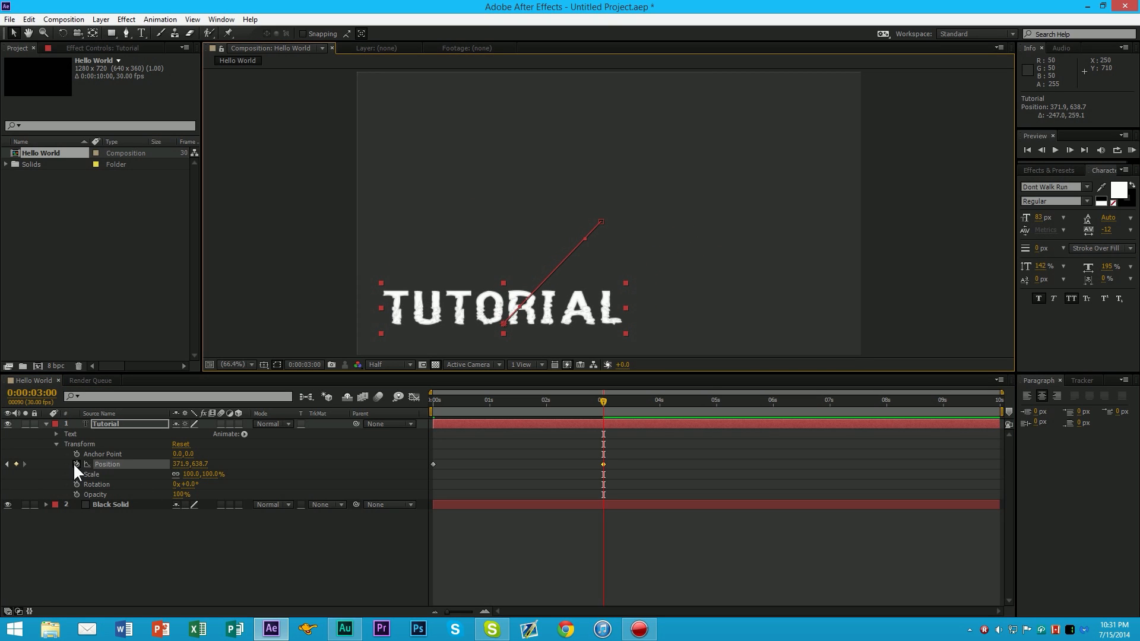
Scrub the Tutorial animation back to the start, remove its Position keyframes, and scrub again before returning to the first frame
{"action": "left_click_drag", "start_coordinate": [613, 456], "coordinate": [593, 469]}
{"action": "left_click", "coordinate": [611, 462]}
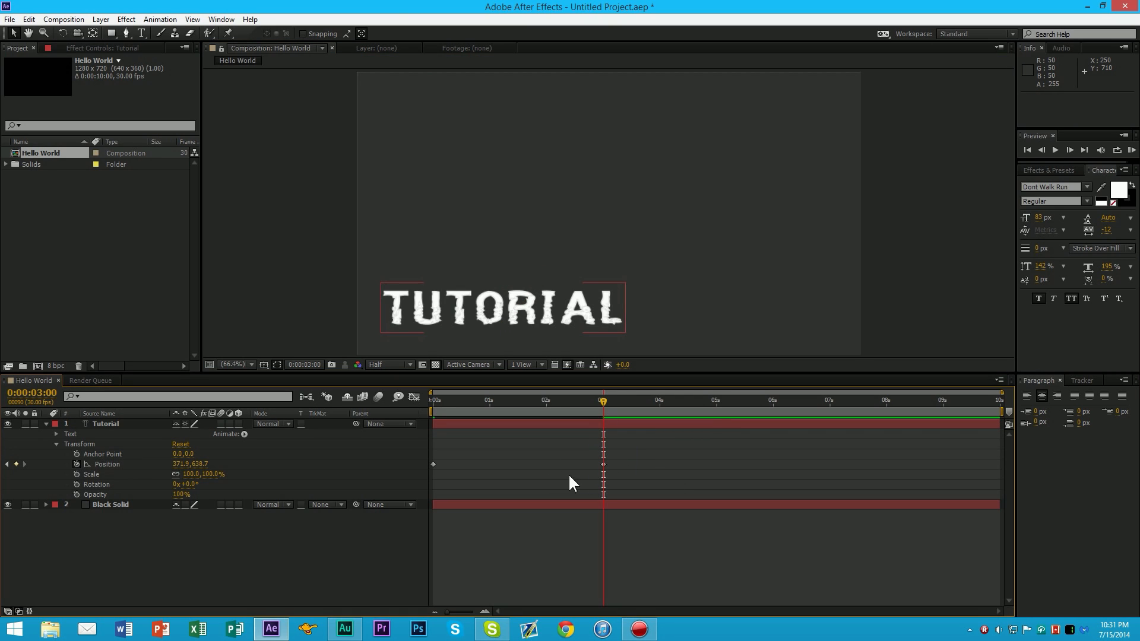
{"action": "left_click_drag", "start_coordinate": [603, 401], "coordinate": [426, 440]}
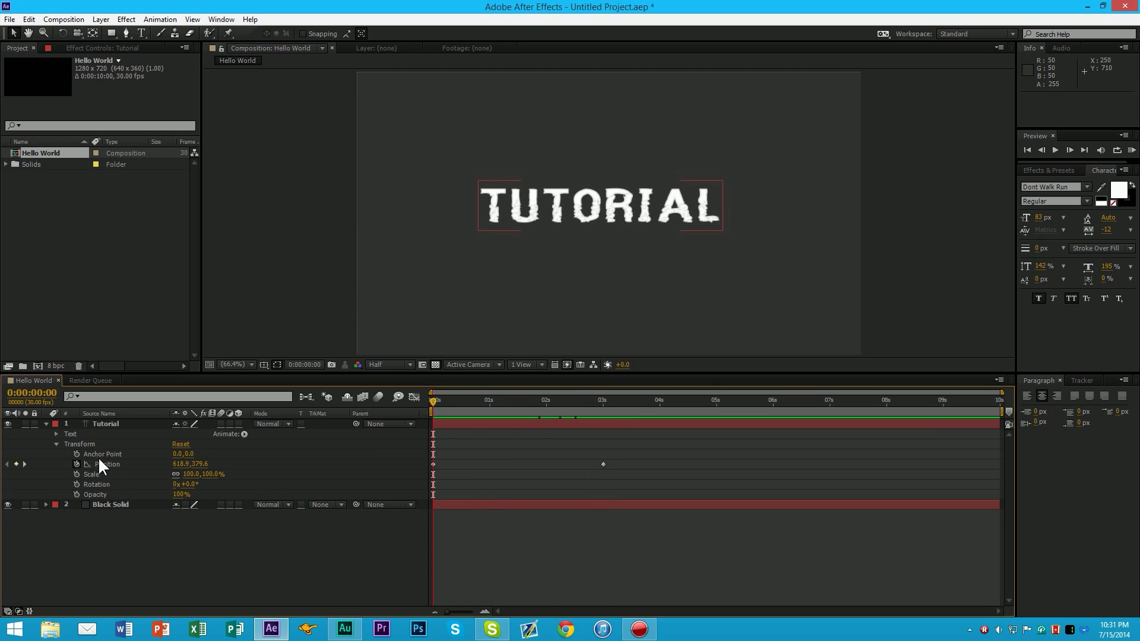
{"action": "left_click", "coordinate": [77, 463]}
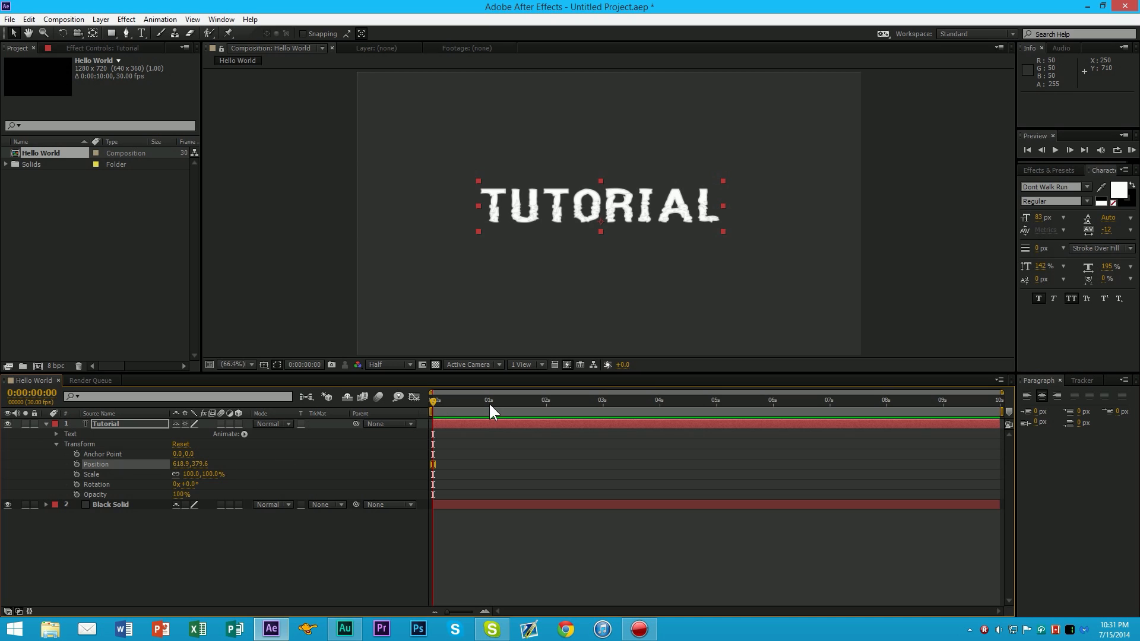
{"action": "left_click_drag", "start_coordinate": [443, 400], "coordinate": [535, 401]}
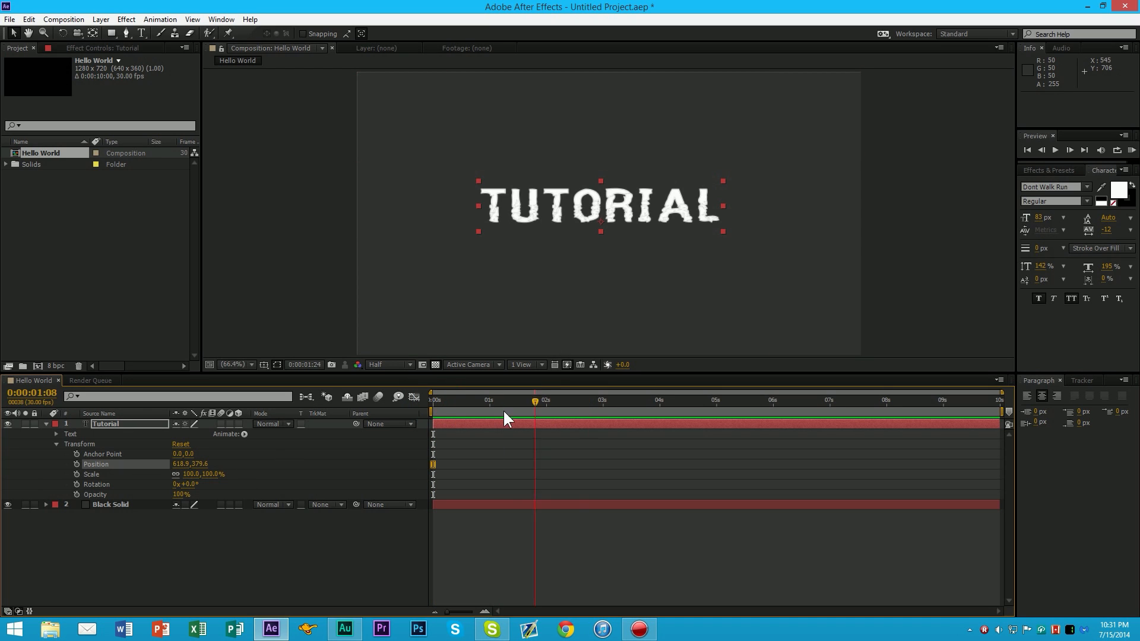
{"action": "key", "text": "Home"}
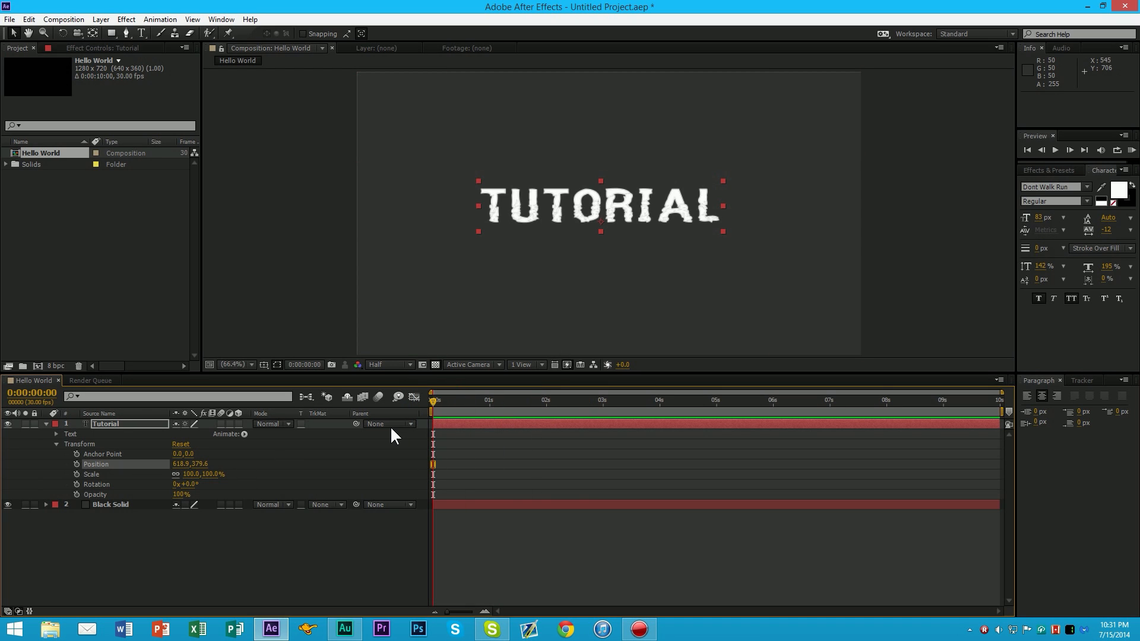
Enable Position, Scale and Rotation keyframing for the Tutorial layer at the first frame, and move the text to about 901, 630 at 5 seconds
{"action": "left_click", "coordinate": [76, 465]}
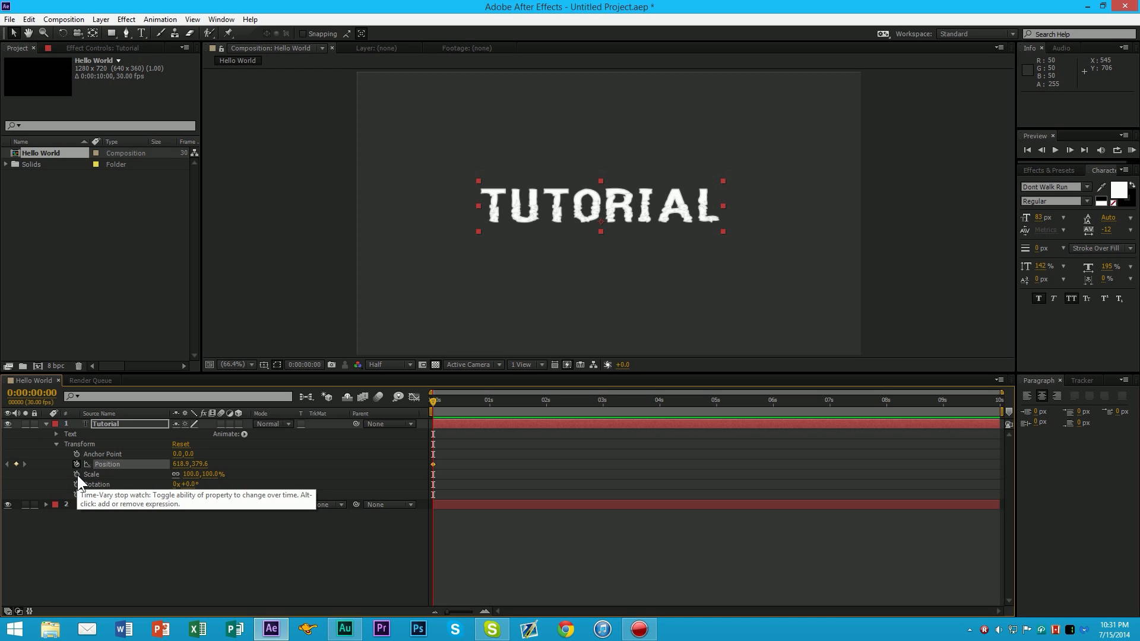
{"action": "left_click", "coordinate": [77, 474]}
{"action": "left_click", "coordinate": [76, 485]}
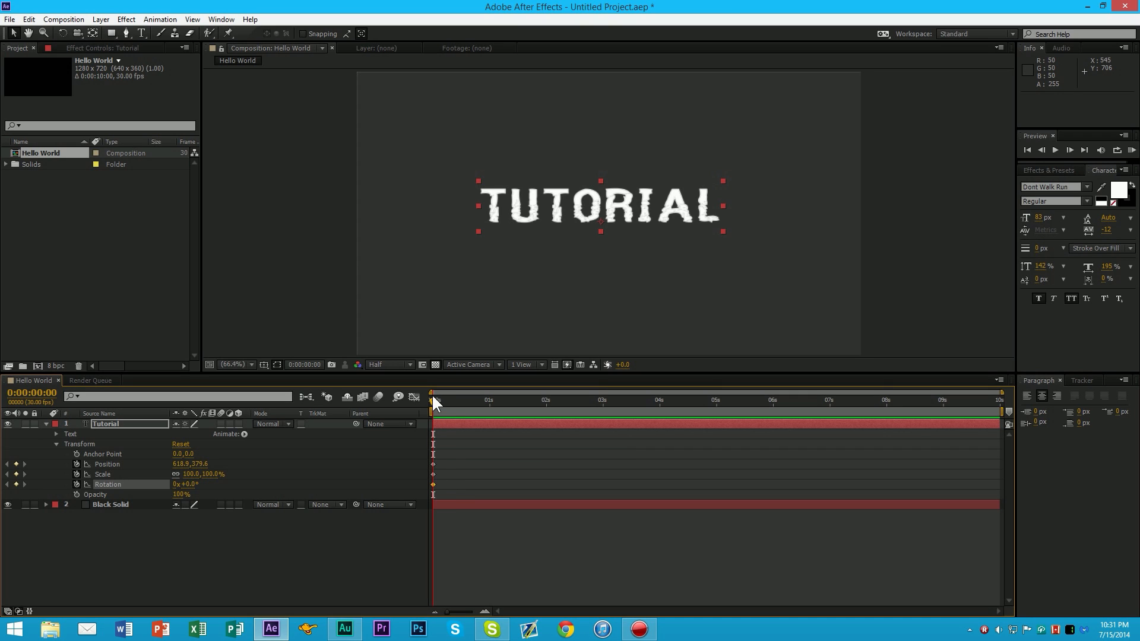
{"action": "left_click_drag", "start_coordinate": [432, 398], "coordinate": [715, 408]}
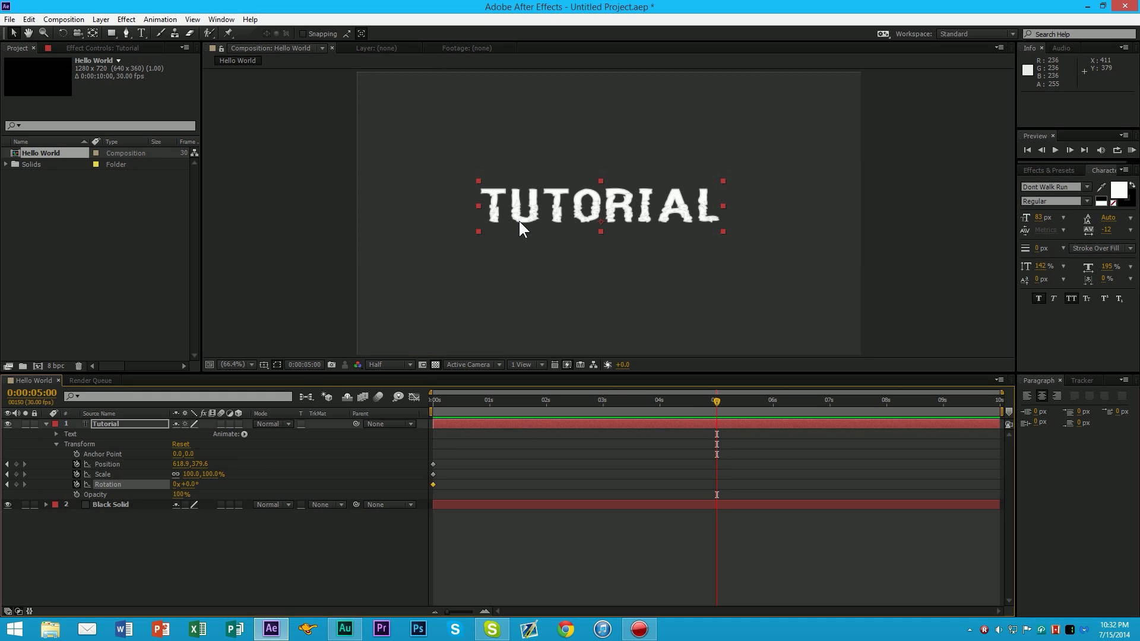
{"action": "left_click_drag", "start_coordinate": [563, 208], "coordinate": [669, 318]}
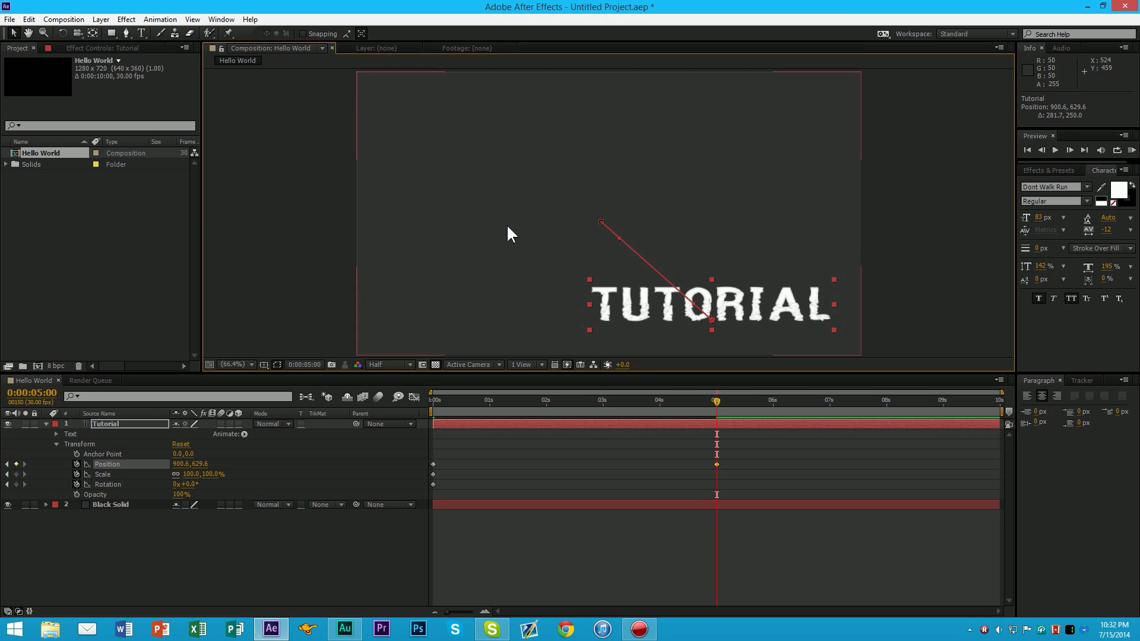
Try rotating the composition content at 5 seconds with the Rotation tool, and undo the rotation
{"action": "left_click", "coordinate": [66, 34]}
{"action": "left_click_drag", "start_coordinate": [687, 190], "coordinate": [584, 234]}
{"action": "key", "text": "ctrl+z"}
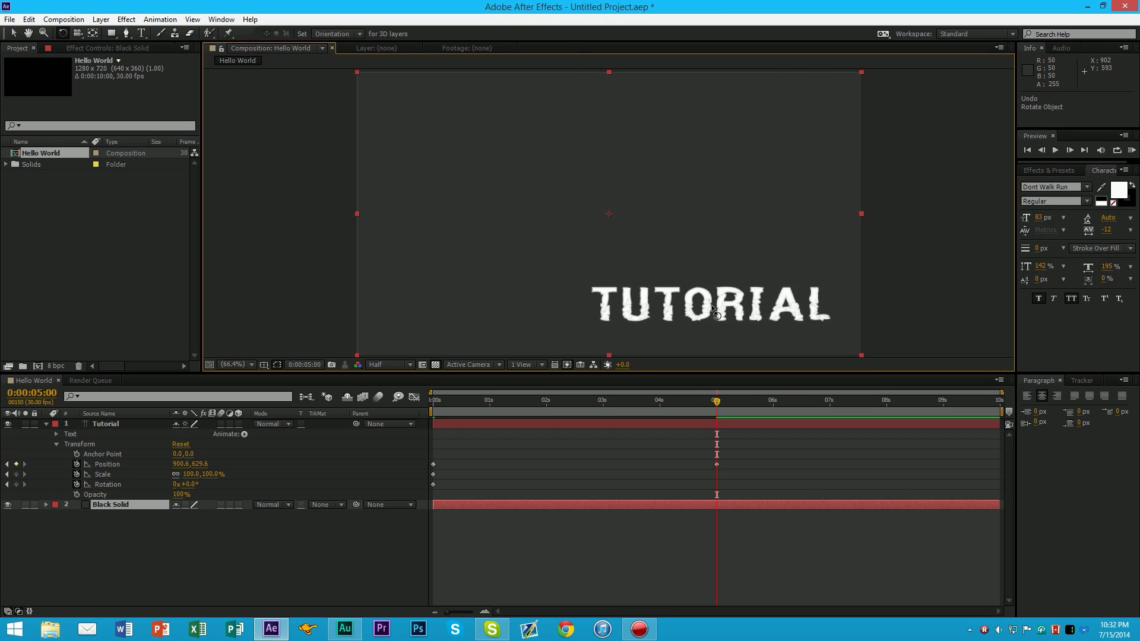
Rotate the Tutorial layer to about -340.6° at 5 seconds with the Rotation tool
{"action": "left_click", "coordinate": [12, 33]}
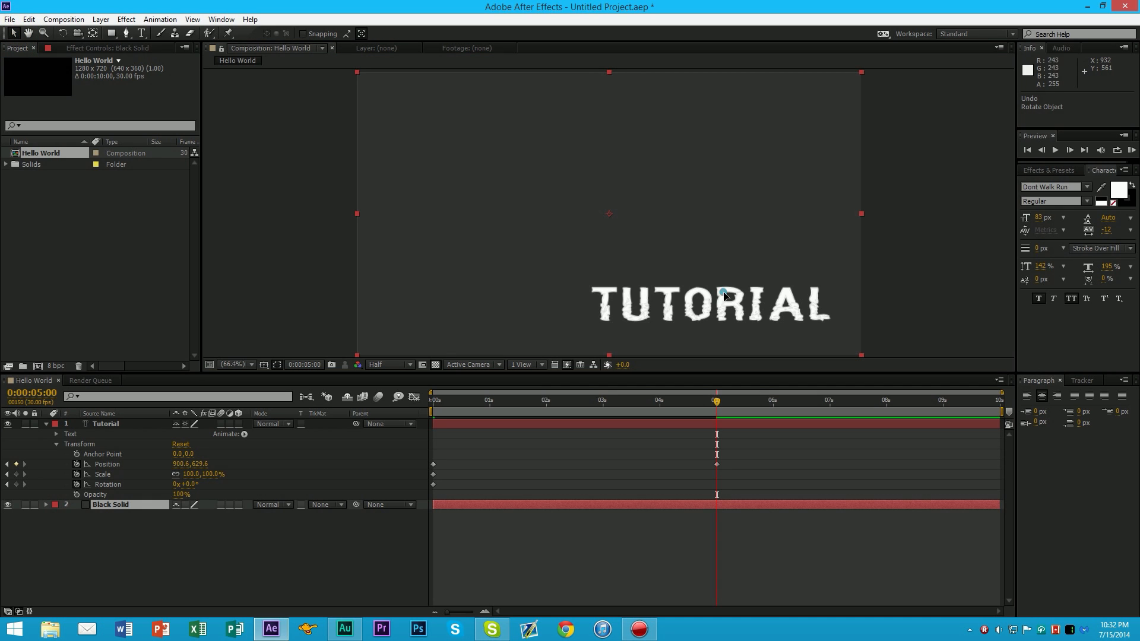
{"action": "left_click", "coordinate": [104, 421]}
{"action": "left_click", "coordinate": [63, 33]}
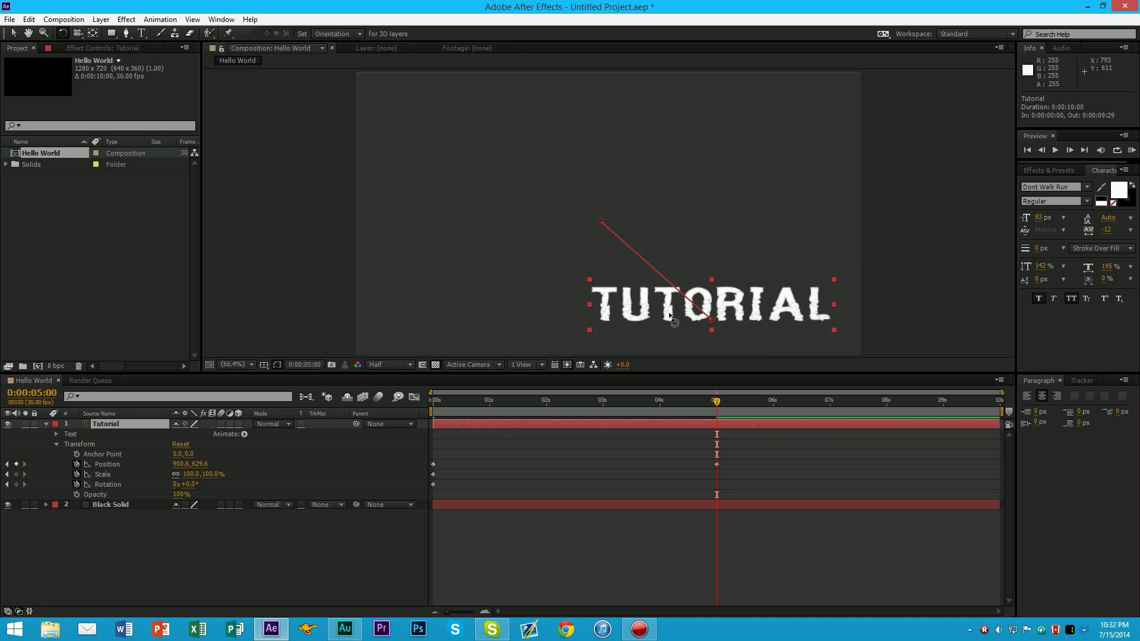
{"action": "left_click_drag", "start_coordinate": [674, 319], "coordinate": [575, 226]}
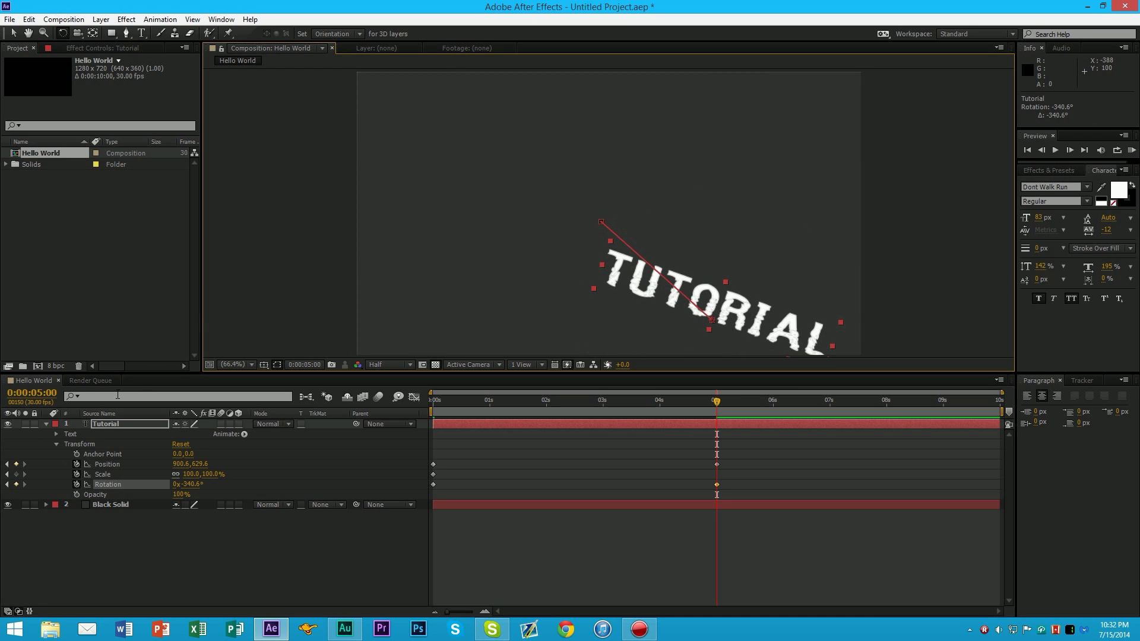
Scale the Tutorial text down to about 42.7% at 5 seconds with the Selection tool, and deselect it
{"action": "left_click", "coordinate": [18, 34]}
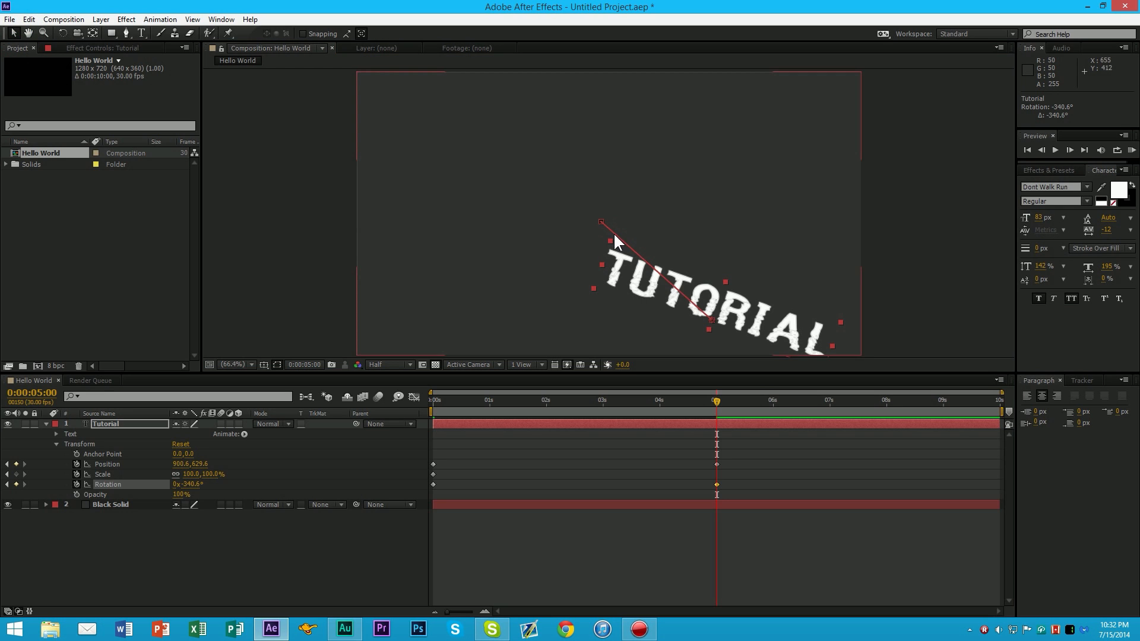
{"action": "left_click_drag", "start_coordinate": [610, 242], "coordinate": [672, 280]}
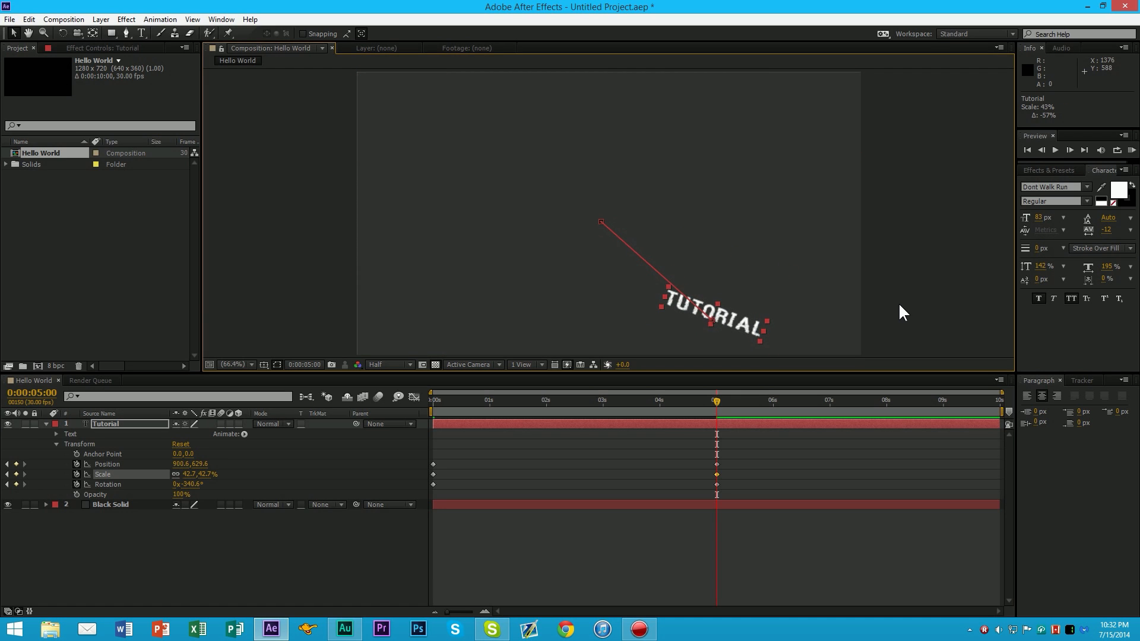
{"action": "left_click", "coordinate": [900, 304]}
Play back the Tutorial layer's position, scale and rotation animation from the first frame
{"action": "left_click_drag", "start_coordinate": [715, 401], "coordinate": [434, 401]}
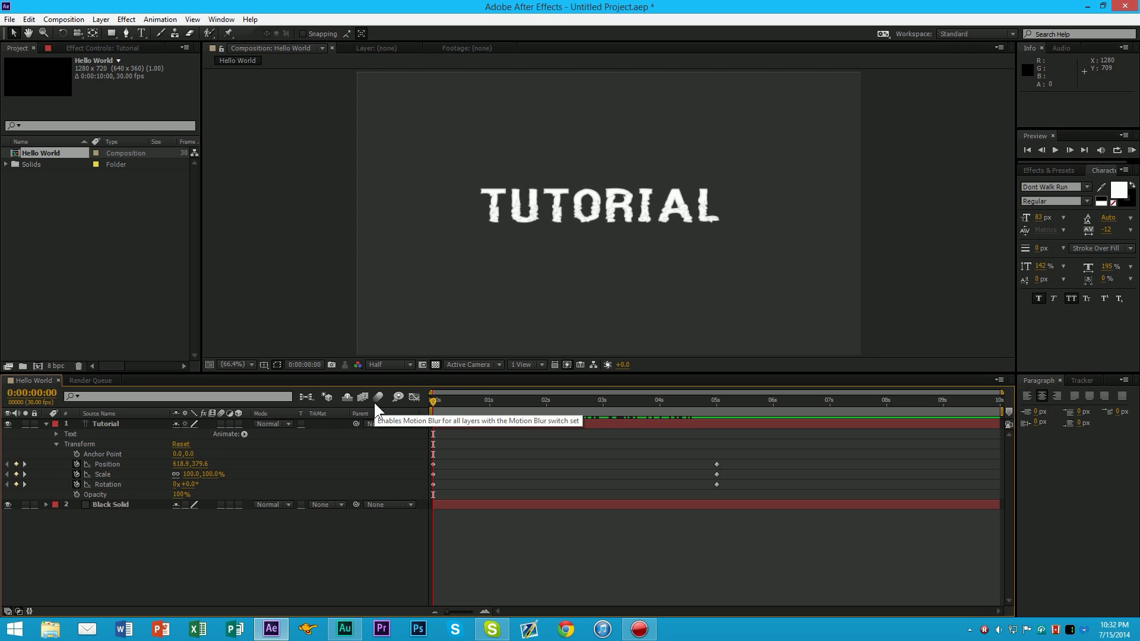
{"action": "key", "text": "space"}
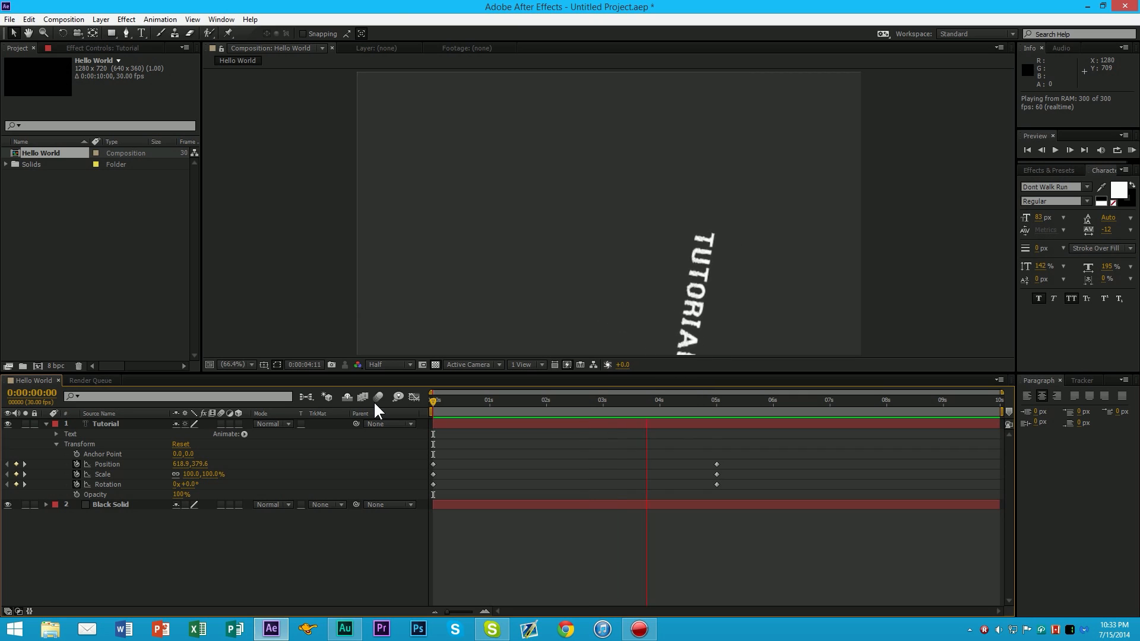
{"action": "key", "text": "space"}
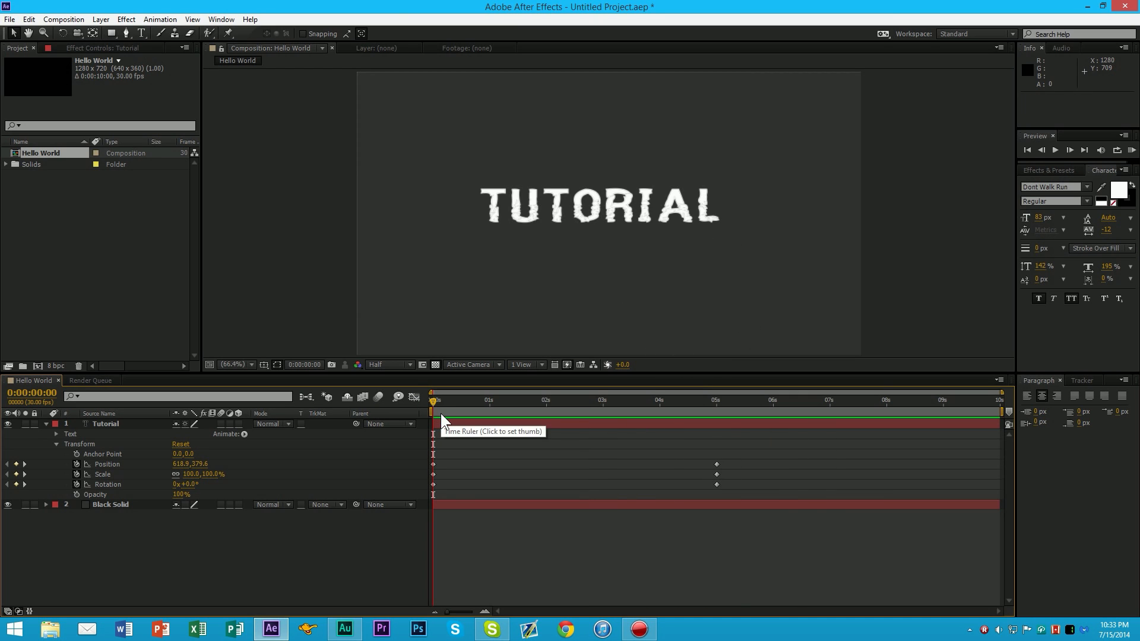
{"action": "key", "text": "space"}
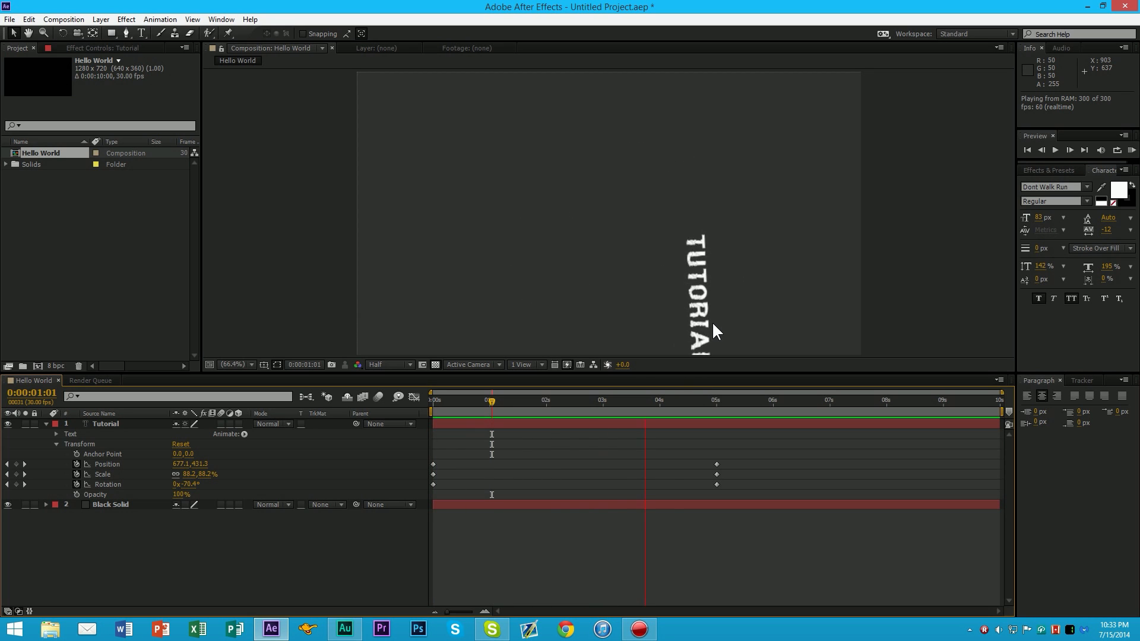
{"action": "key", "text": "space"}
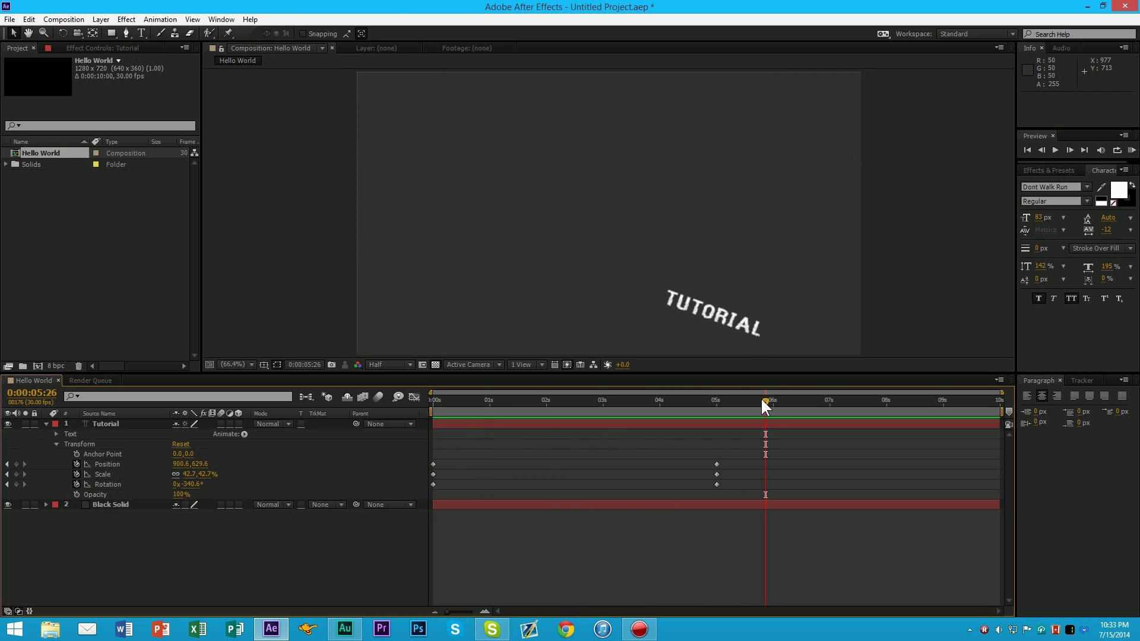
Return to the first frame and run a RAM preview of the Hello World composition
{"action": "left_click_drag", "start_coordinate": [764, 400], "coordinate": [420, 399]}
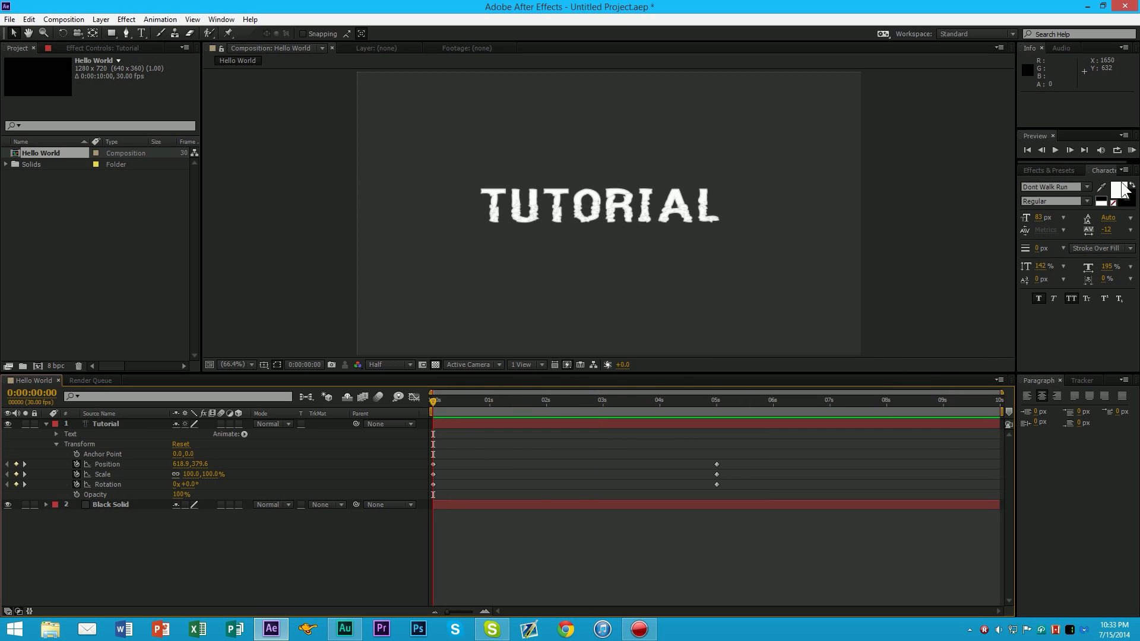
{"action": "left_click", "coordinate": [1131, 153]}
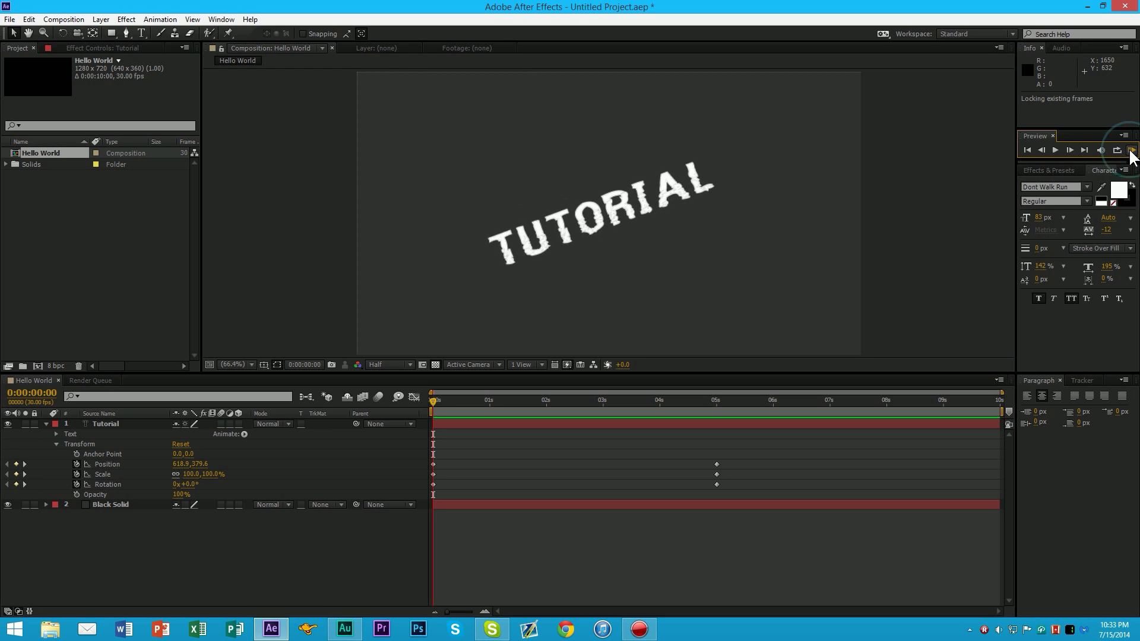
{"action": "left_click", "coordinate": [596, 374]}
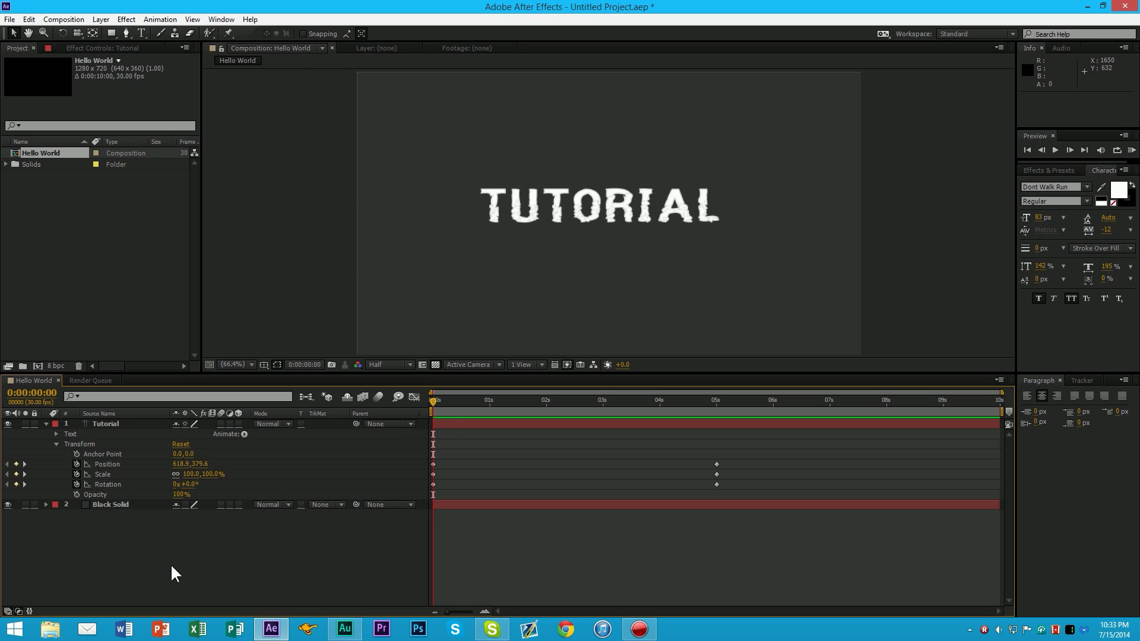
{"action": "left_click_drag", "start_coordinate": [160, 564], "coordinate": [119, 427]}
{"action": "left_click", "coordinate": [125, 542]}
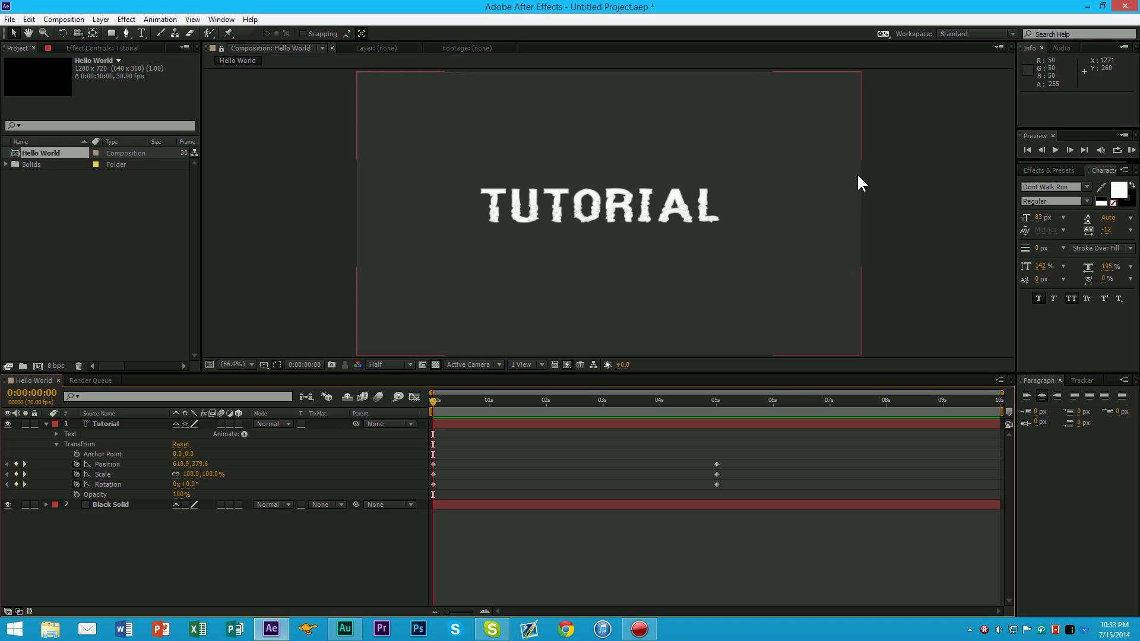
{"action": "mouse_move", "coordinate": [148, 558]}
{"action": "left_mouse_down"}
{"action": "mouse_move", "coordinate": [109, 423]}
{"action": "mouse_move", "coordinate": [161, 551]}
{"action": "left_mouse_up"}
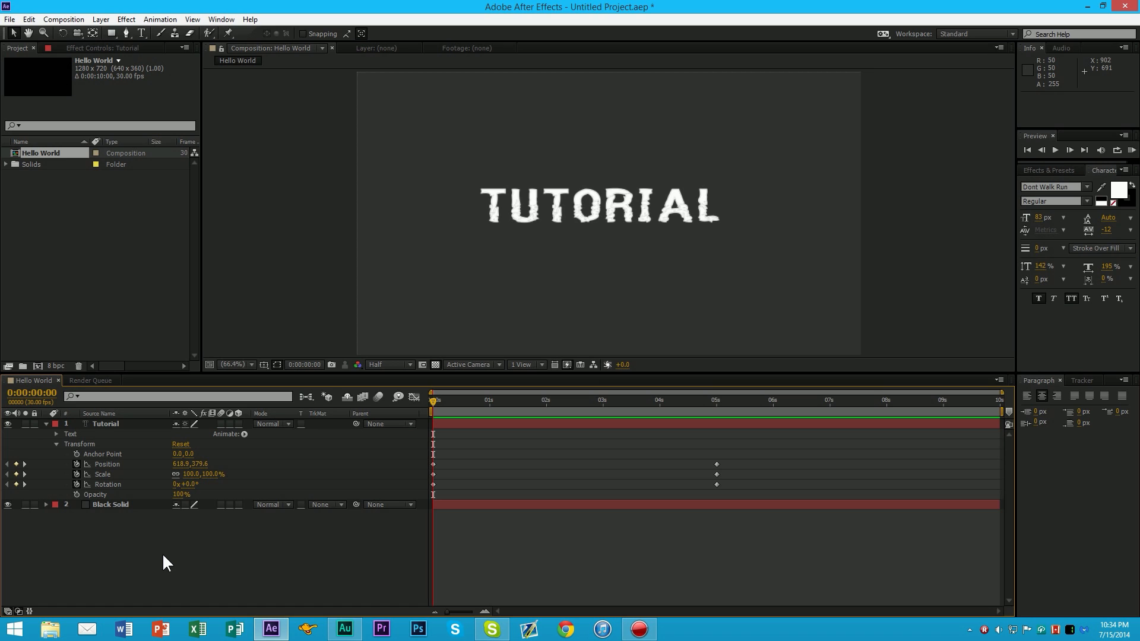
Add the Hello World composition to the Render Queue and check its Render Settings presets, keeping Best Settings
{"action": "left_click", "coordinate": [57, 20]}
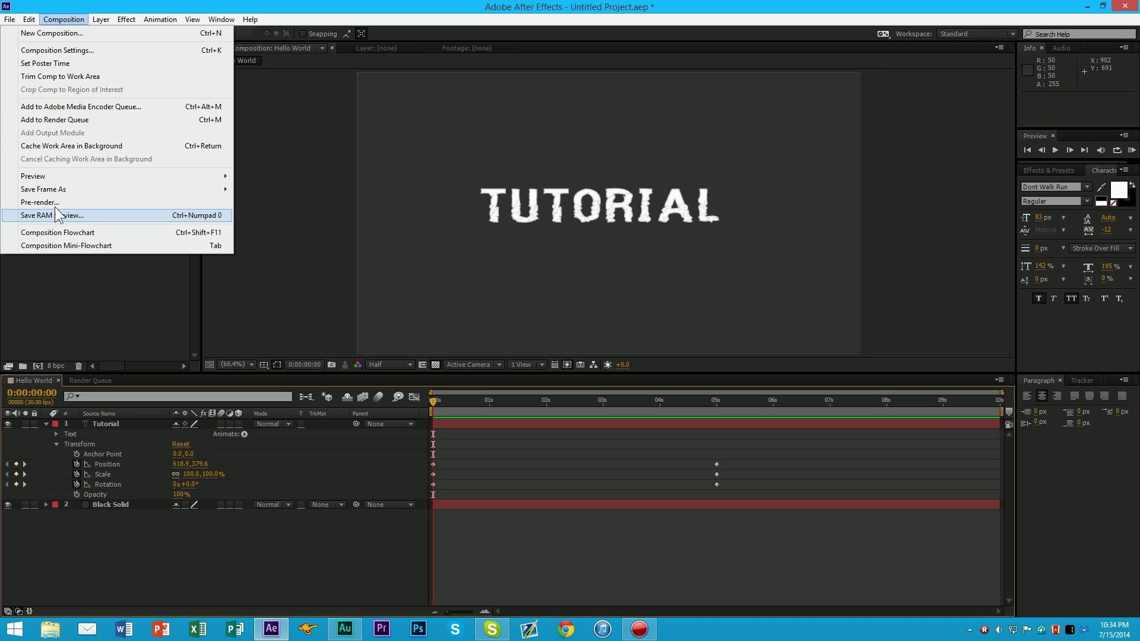
{"action": "left_click", "coordinate": [54, 121]}
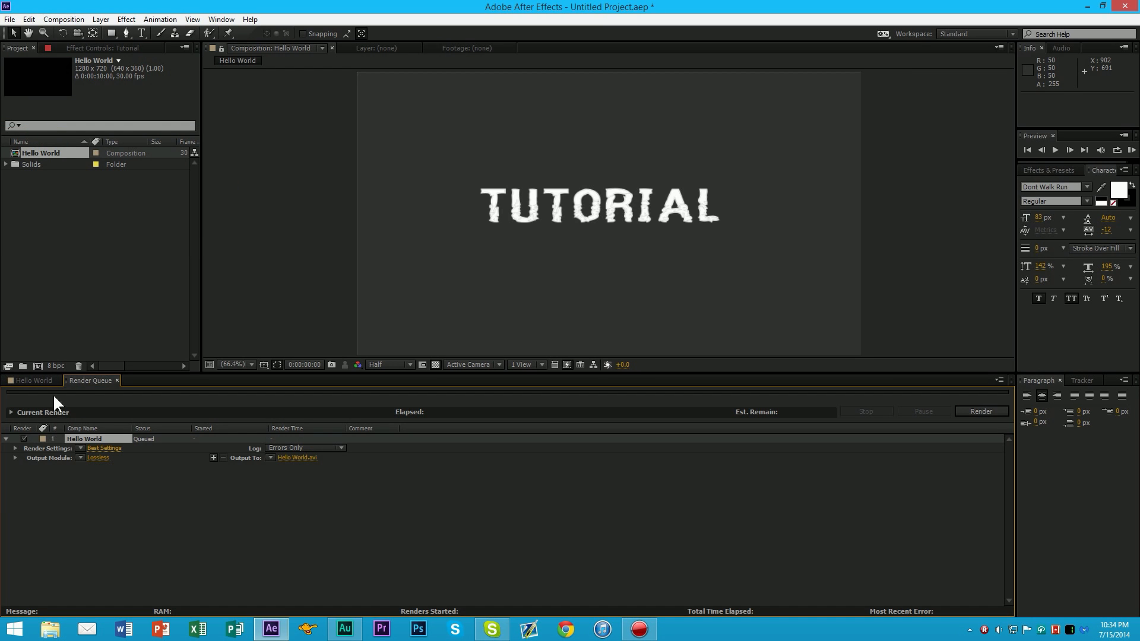
{"action": "left_click", "coordinate": [80, 448]}
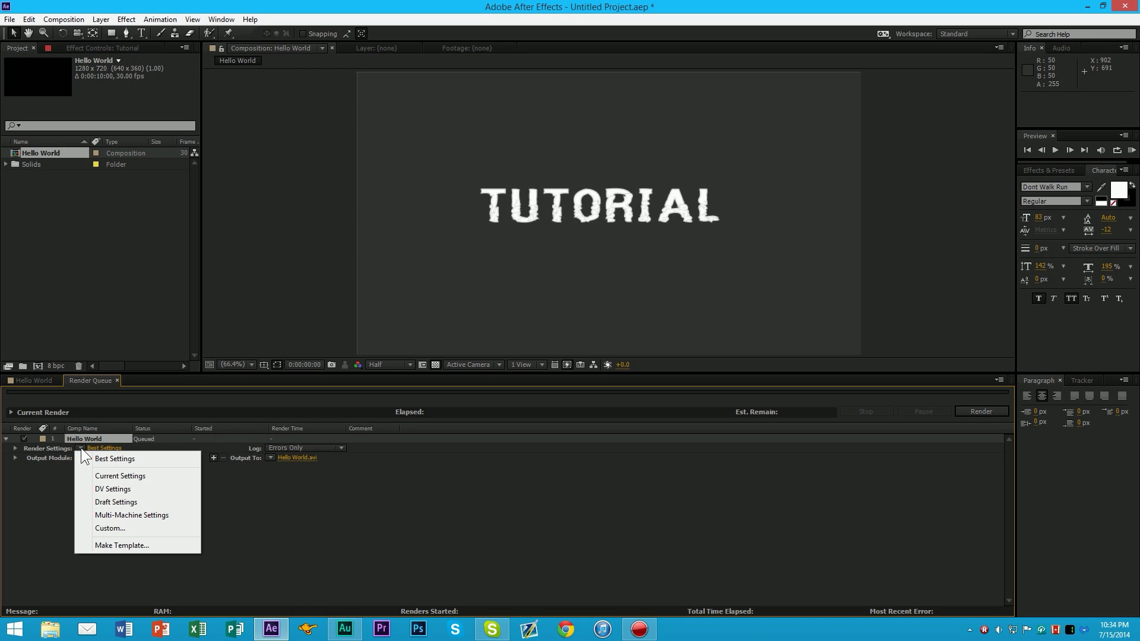
{"action": "left_click", "coordinate": [41, 472]}
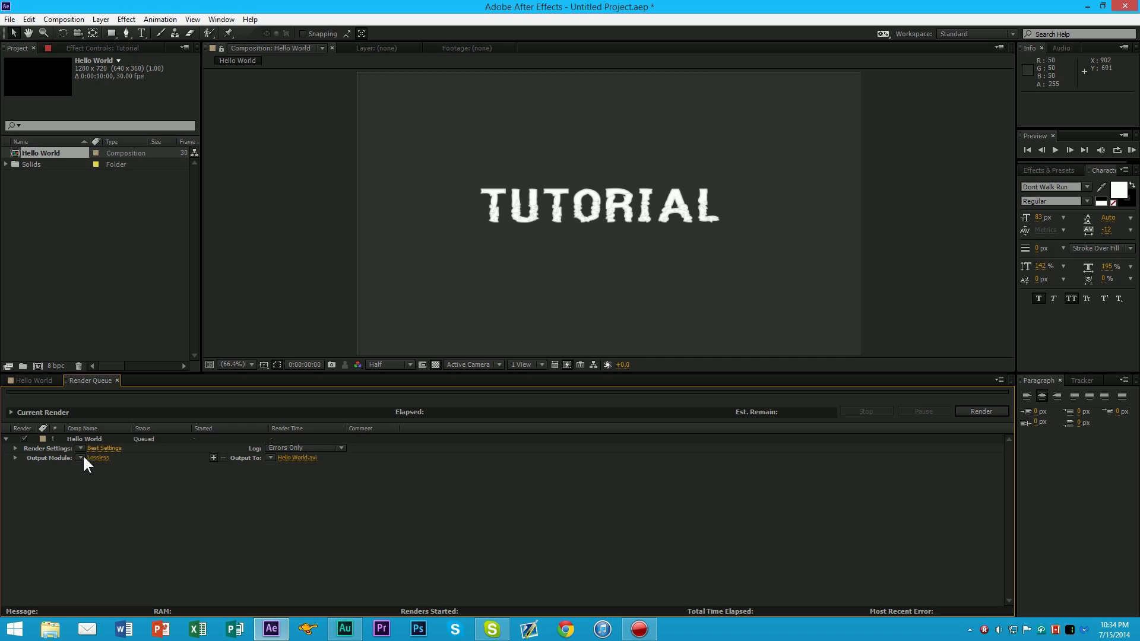
Open custom output module settings for the queued composition and set the format to MPEG4
{"action": "left_click", "coordinate": [80, 457]}
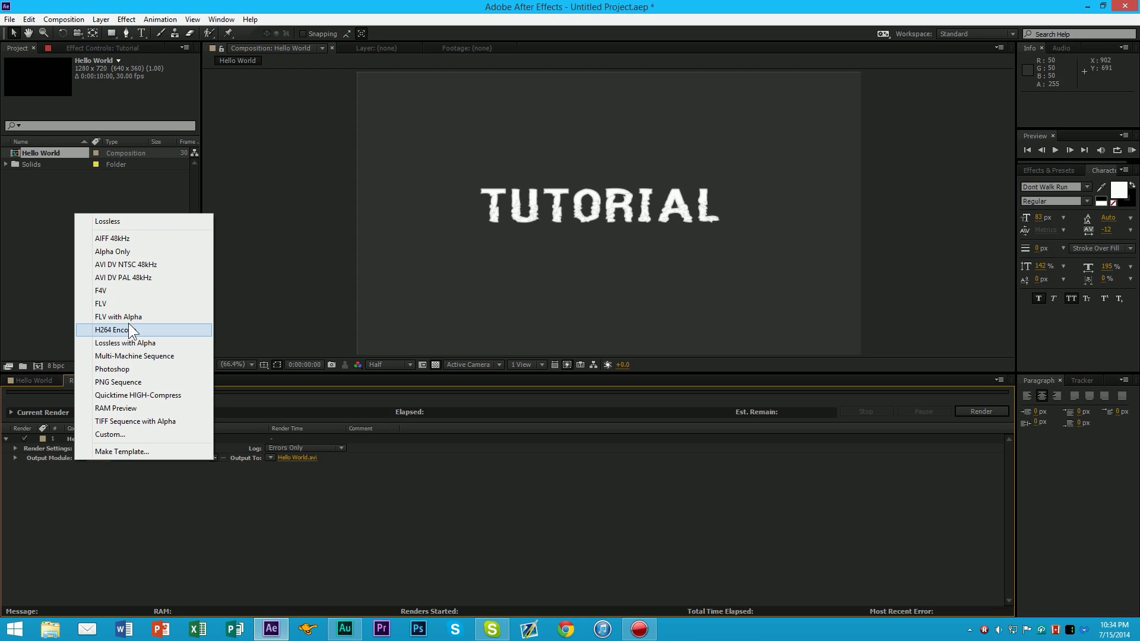
{"action": "left_click", "coordinate": [115, 435]}
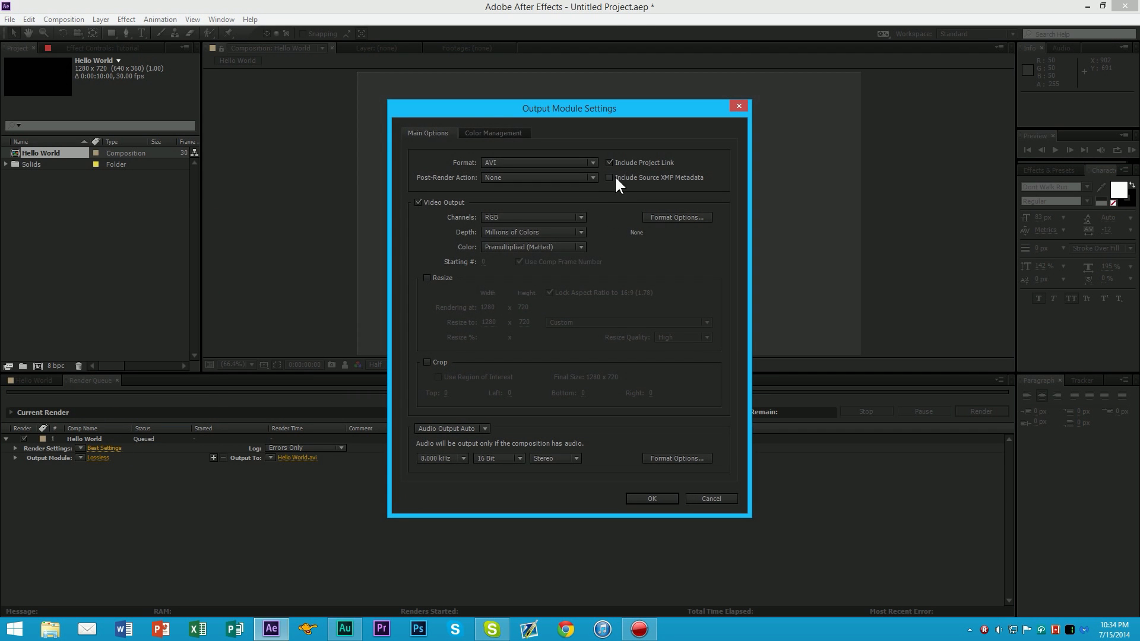
{"action": "mouse_move", "coordinate": [502, 107]}
{"action": "left_mouse_down"}
{"action": "mouse_move", "coordinate": [567, 107]}
{"action": "mouse_move", "coordinate": [511, 122]}
{"action": "left_mouse_up"}
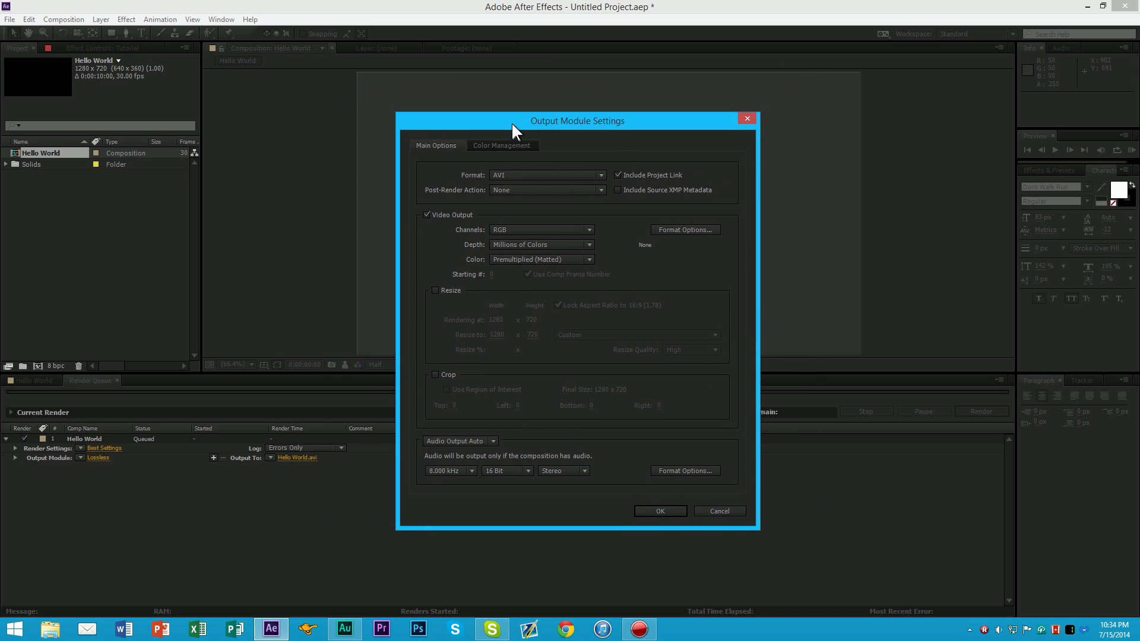
{"action": "left_click", "coordinate": [522, 174]}
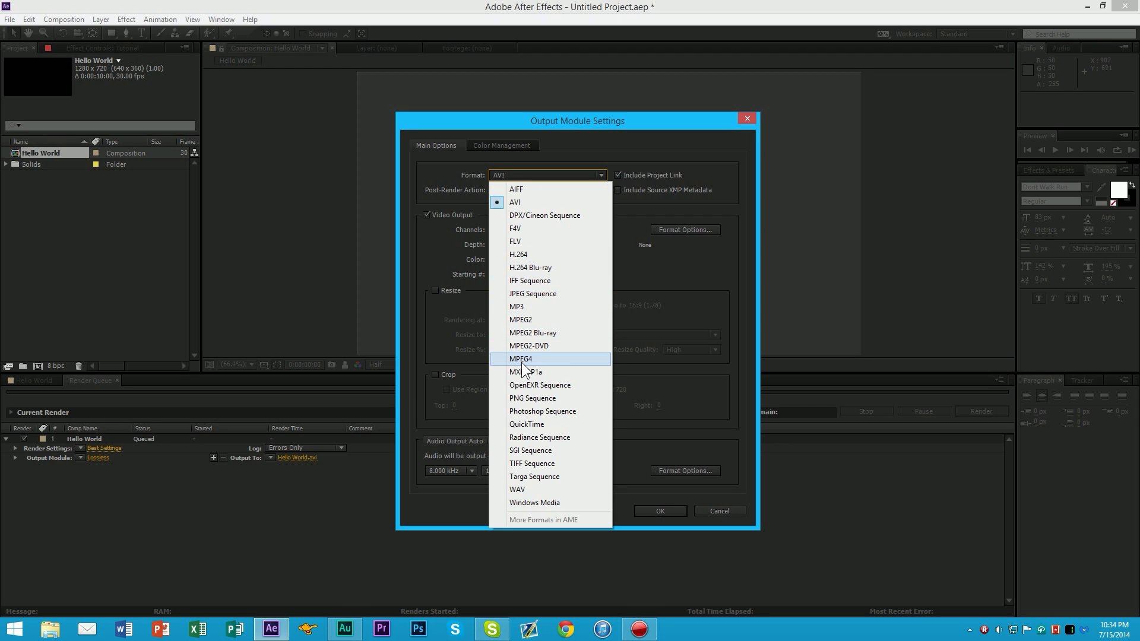
{"action": "left_click", "coordinate": [522, 359]}
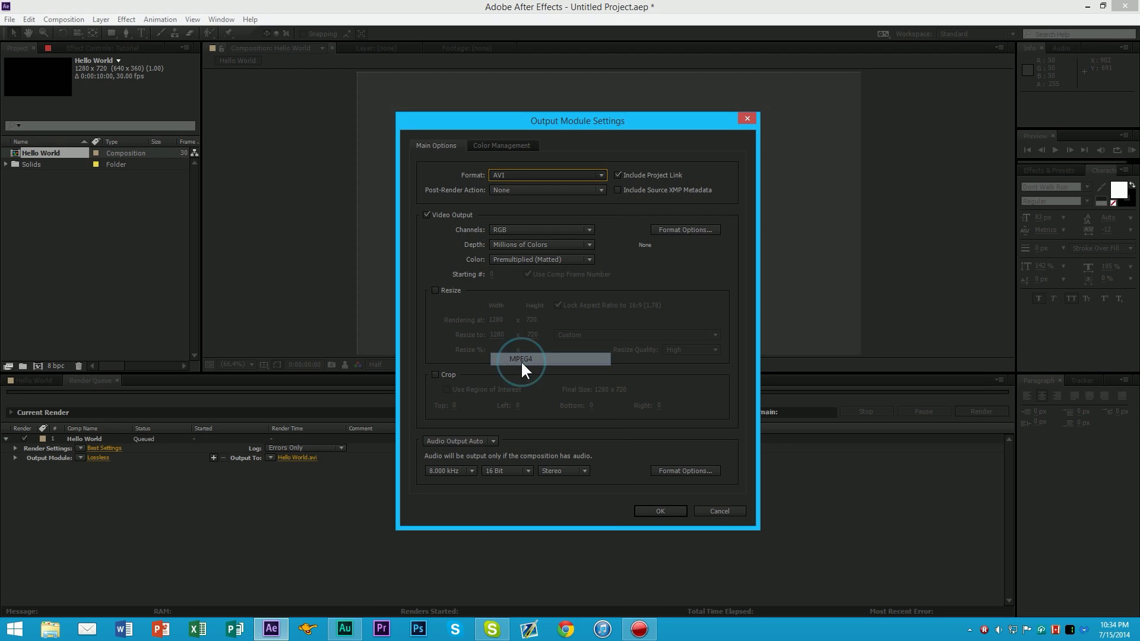
Examine the Post-Render Action, Channels, Depth and Color options of the video output without changing them
{"action": "left_click", "coordinate": [508, 190]}
{"action": "left_click", "coordinate": [509, 191]}
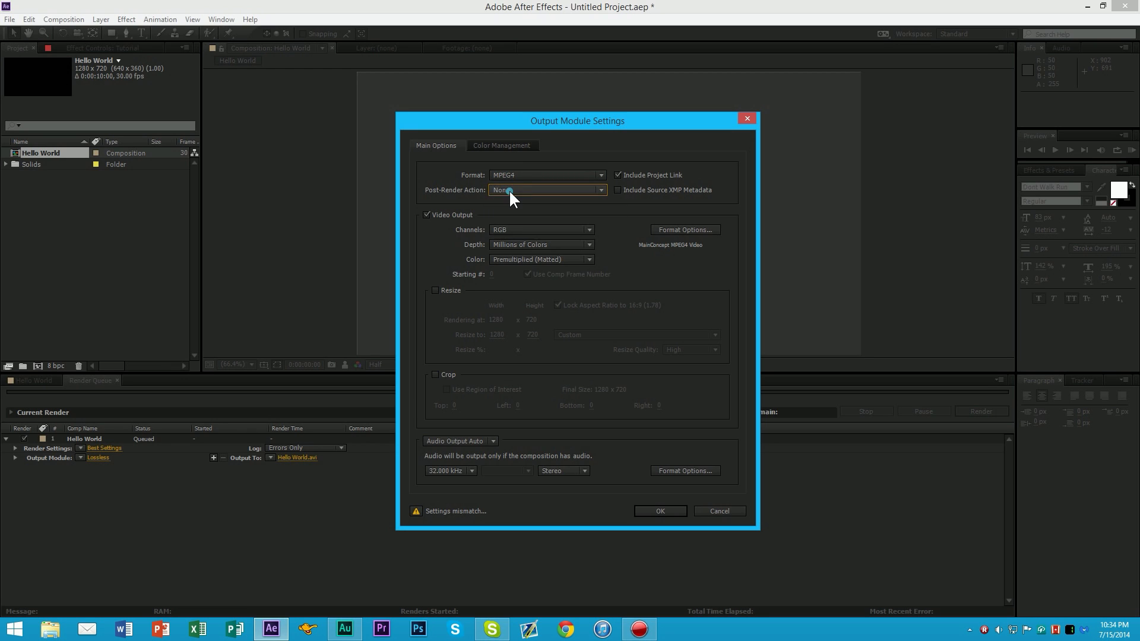
{"action": "left_click", "coordinate": [500, 226]}
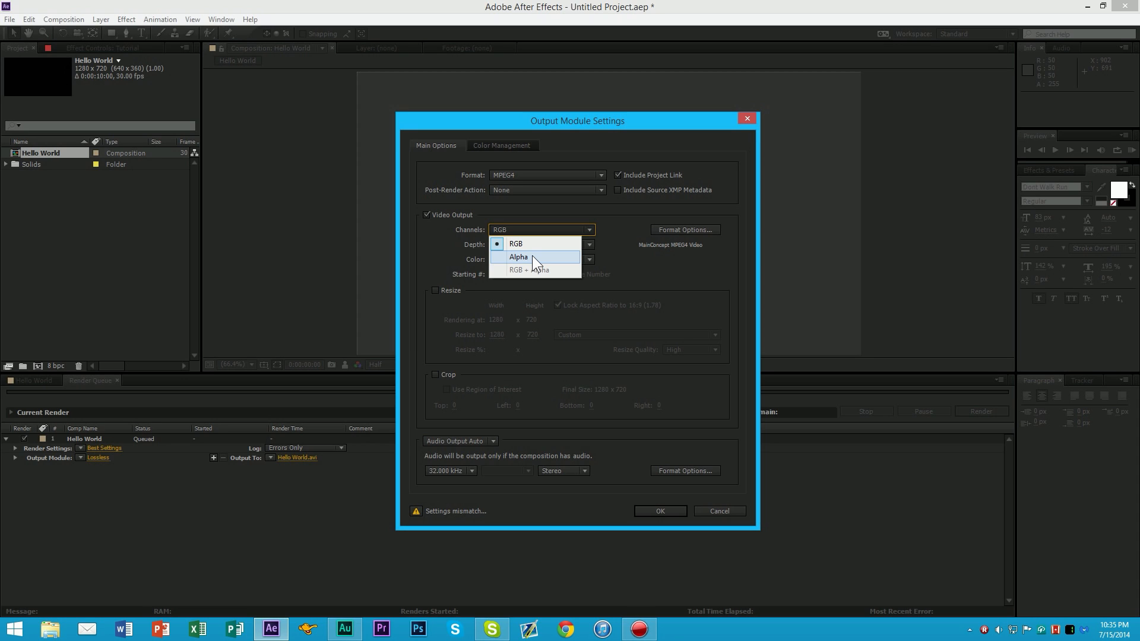
{"action": "left_click", "coordinate": [562, 229]}
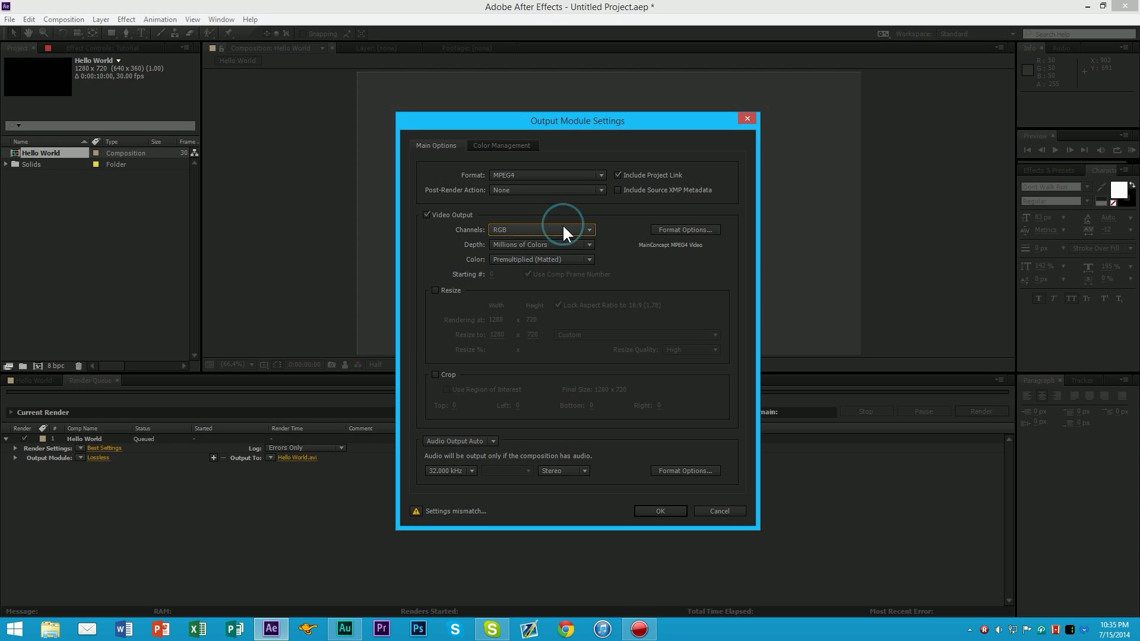
{"action": "left_click", "coordinate": [546, 244]}
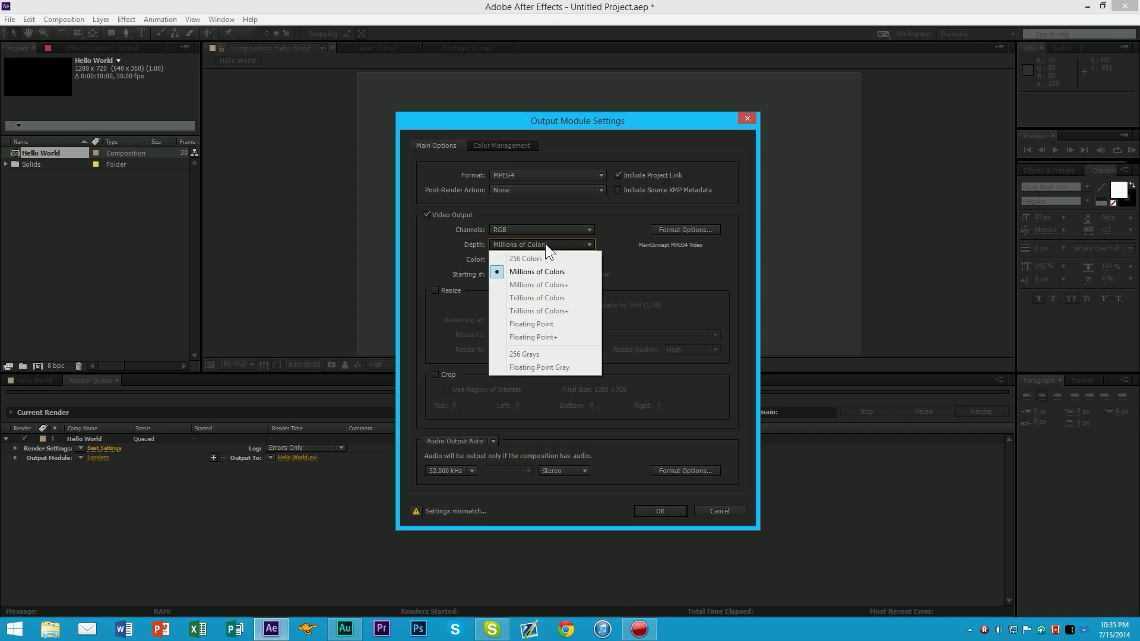
{"action": "left_click", "coordinate": [545, 244]}
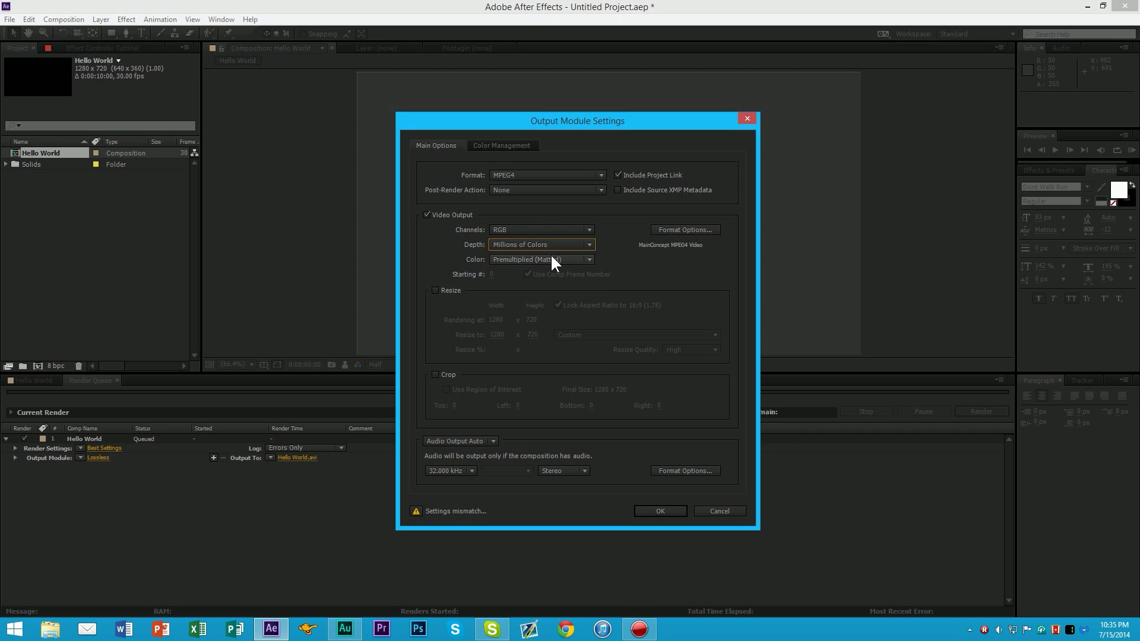
{"action": "left_click", "coordinate": [551, 259]}
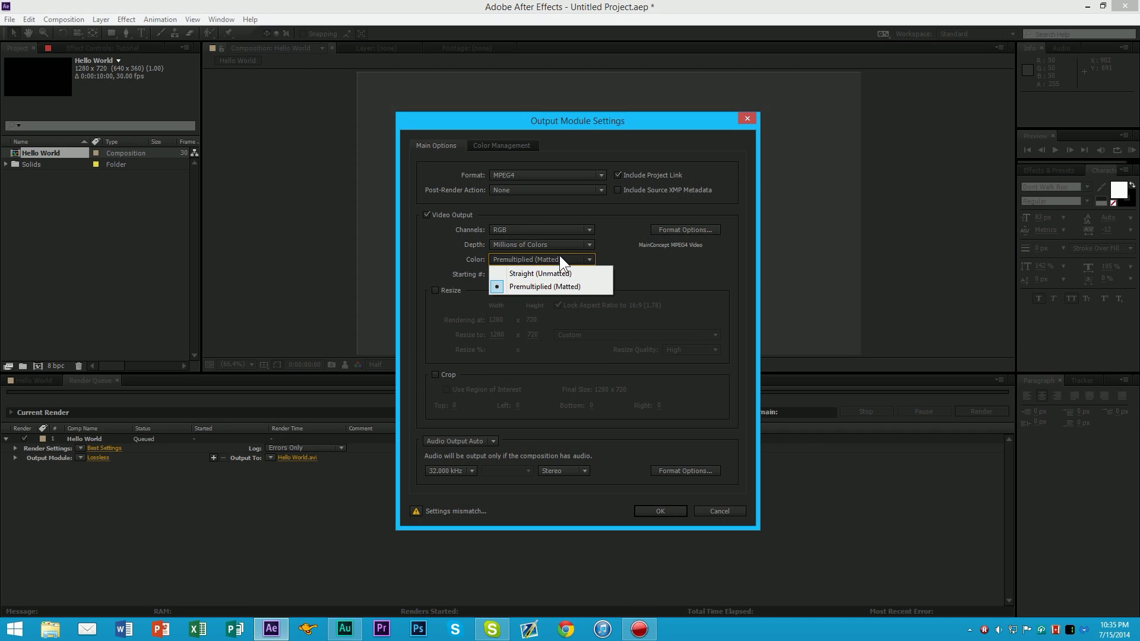
{"action": "left_click", "coordinate": [561, 258]}
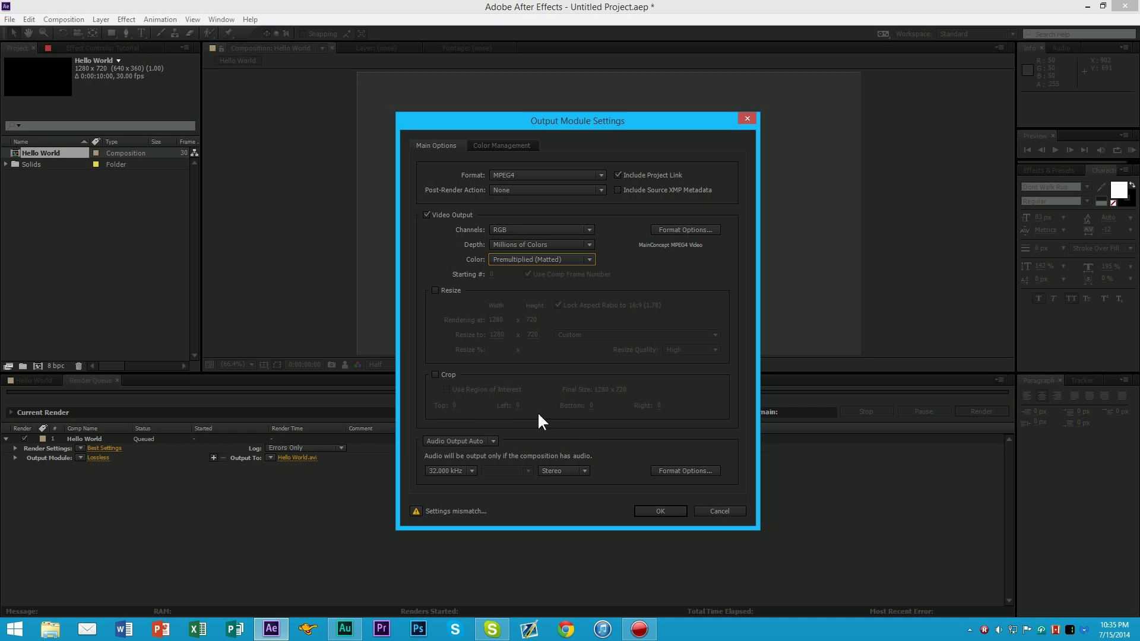
Try Audio Output On and Audio Output Off for the output module, and return to Audio Output Auto
{"action": "left_click", "coordinate": [465, 441]}
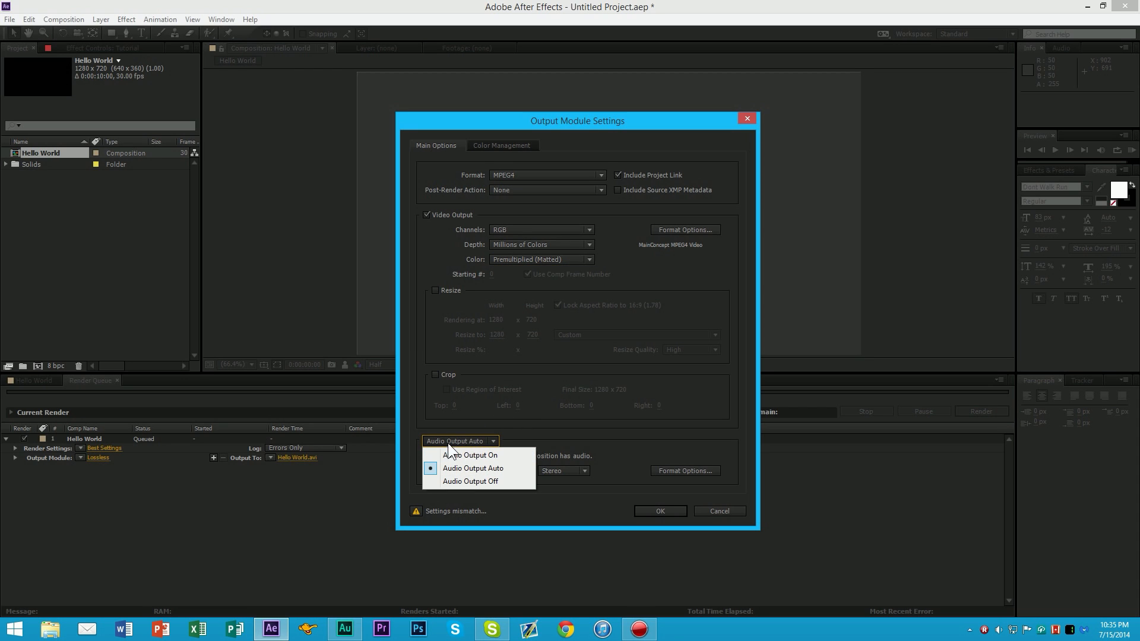
{"action": "left_click", "coordinate": [465, 453]}
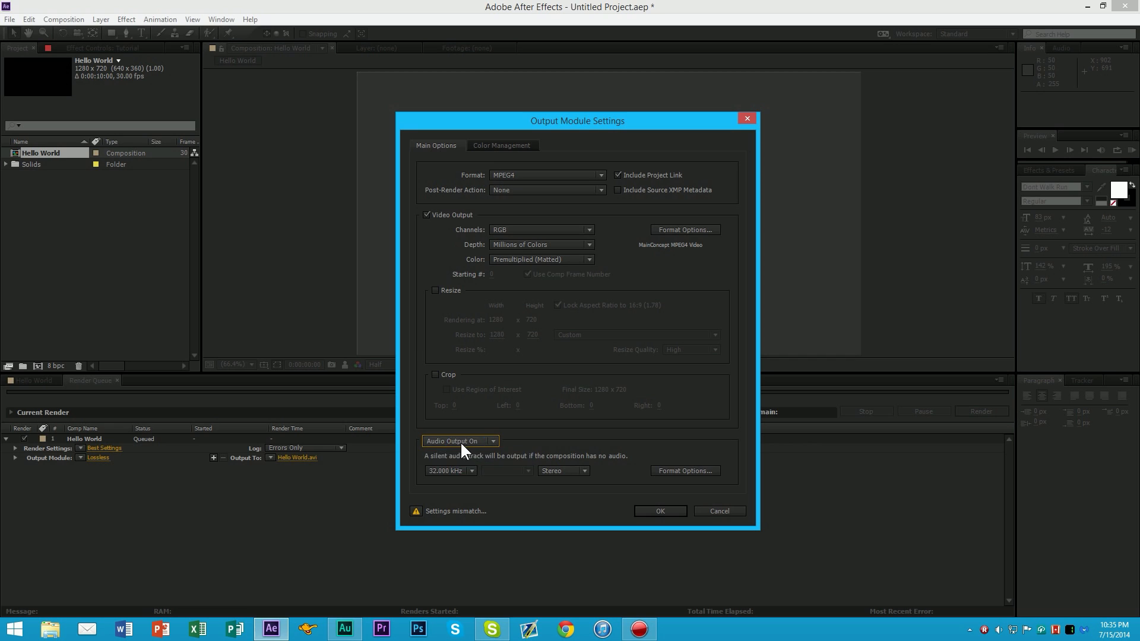
{"action": "left_click", "coordinate": [461, 440]}
{"action": "left_click", "coordinate": [466, 480]}
{"action": "left_click", "coordinate": [464, 443]}
{"action": "left_click", "coordinate": [476, 467]}
Check the Level choices in the MPEG4 video format options, keeping Level 5, and apply the output module settings
{"action": "left_click", "coordinate": [678, 229]}
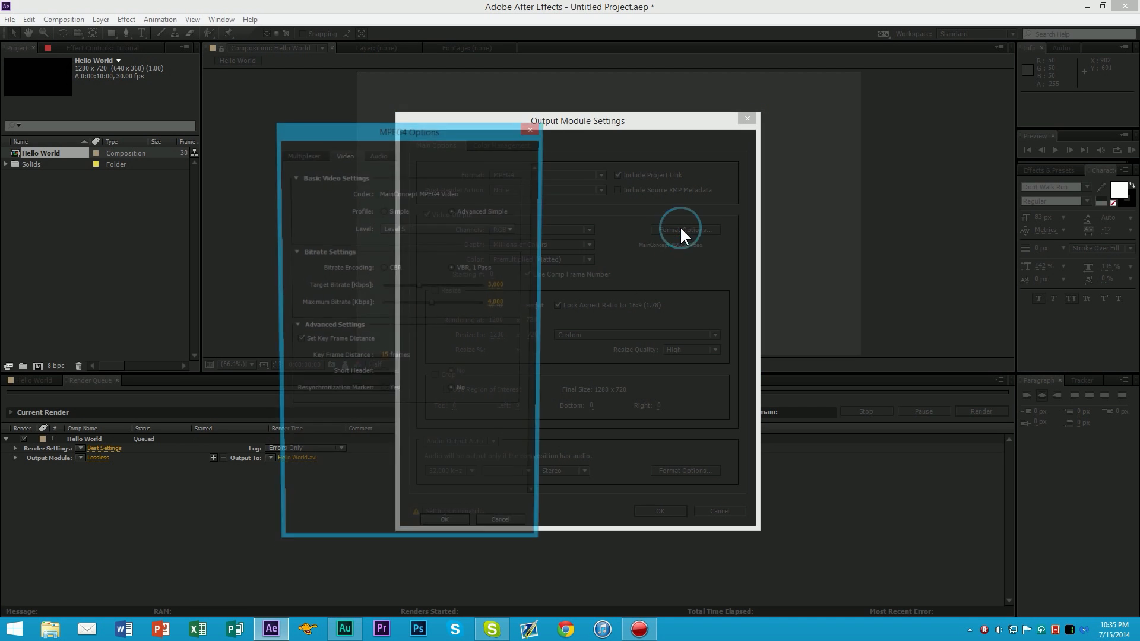
{"action": "left_click_drag", "start_coordinate": [379, 134], "coordinate": [822, 119]}
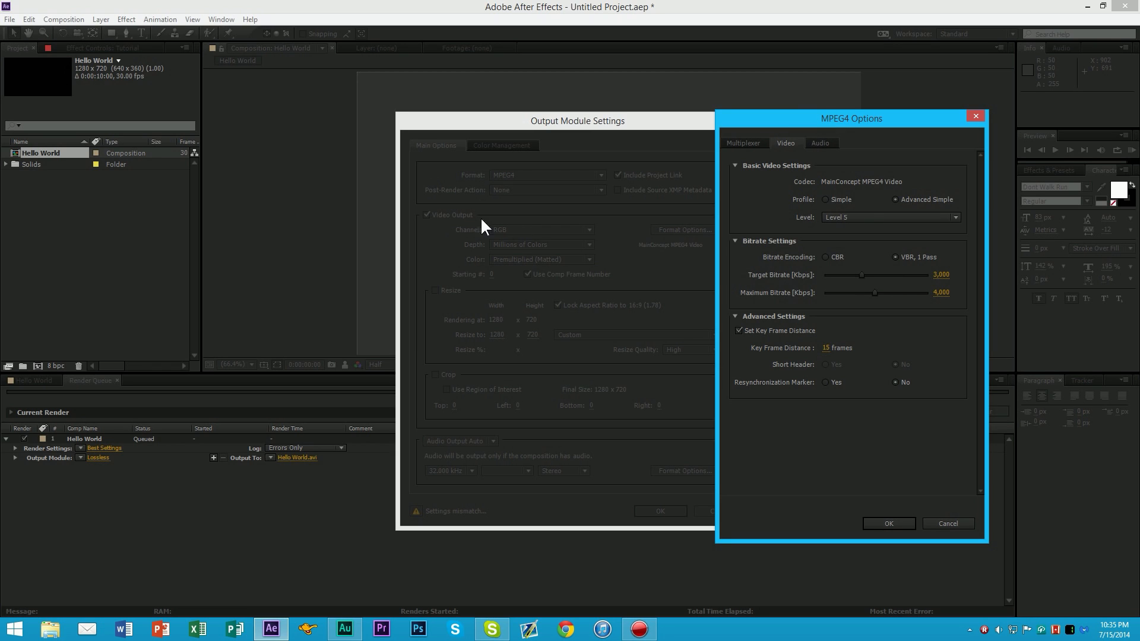
{"action": "left_click", "coordinate": [841, 216]}
{"action": "left_click", "coordinate": [842, 217]}
{"action": "left_click", "coordinate": [890, 524]}
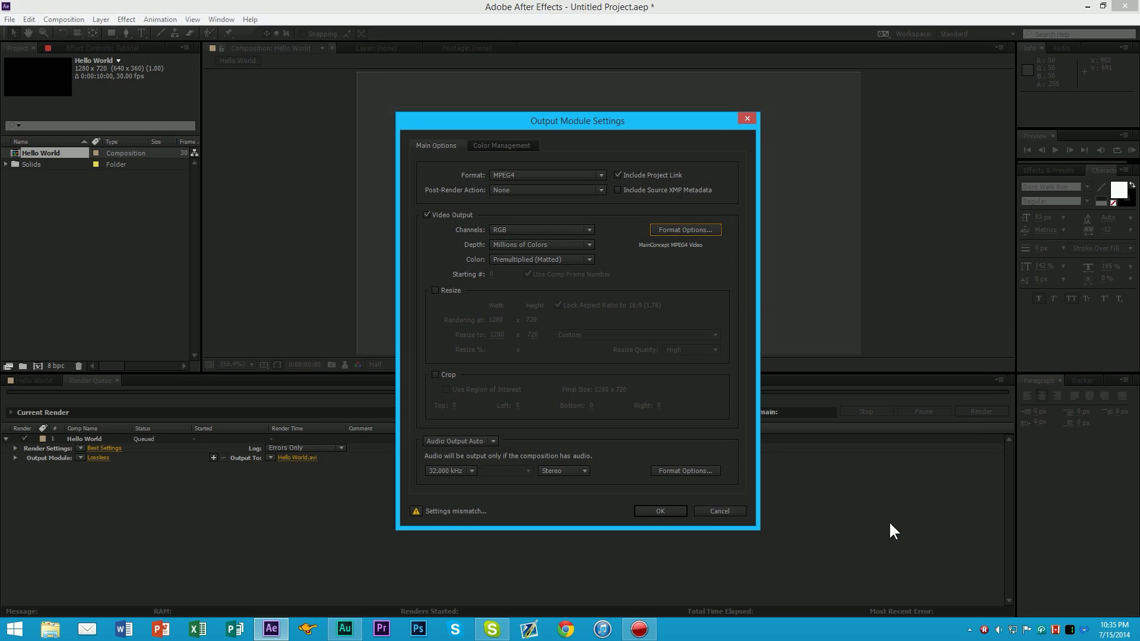
{"action": "left_click_drag", "start_coordinate": [563, 118], "coordinate": [671, 85]}
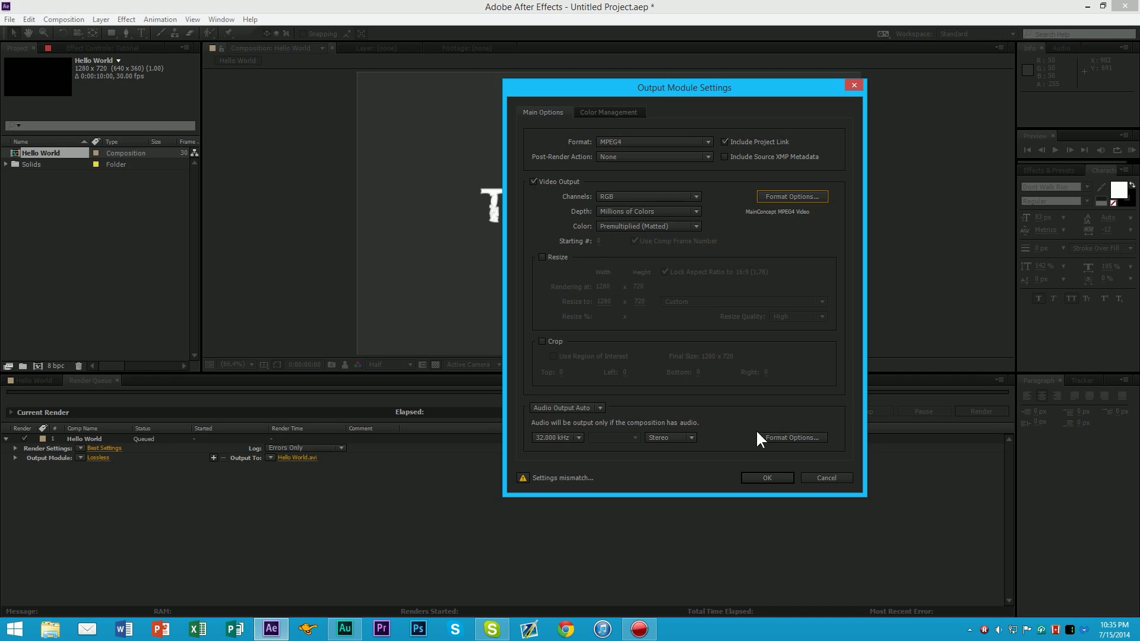
{"action": "left_click", "coordinate": [766, 478]}
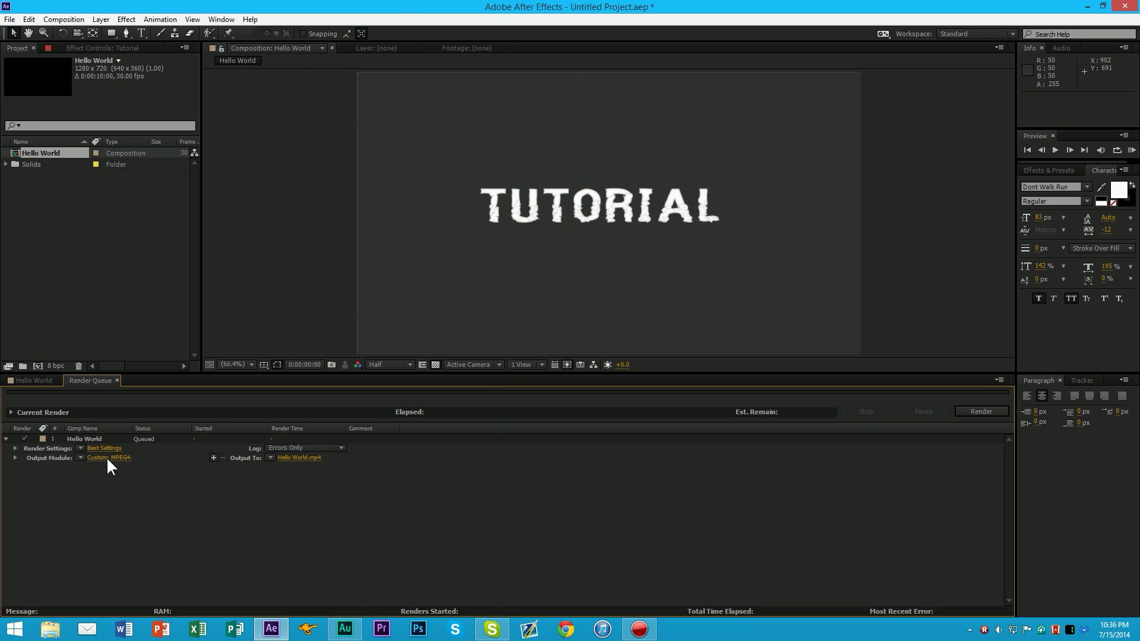
Look through the output module presets and the Color Management options of the custom MPEG4 output module without changing them
{"action": "left_click", "coordinate": [79, 457]}
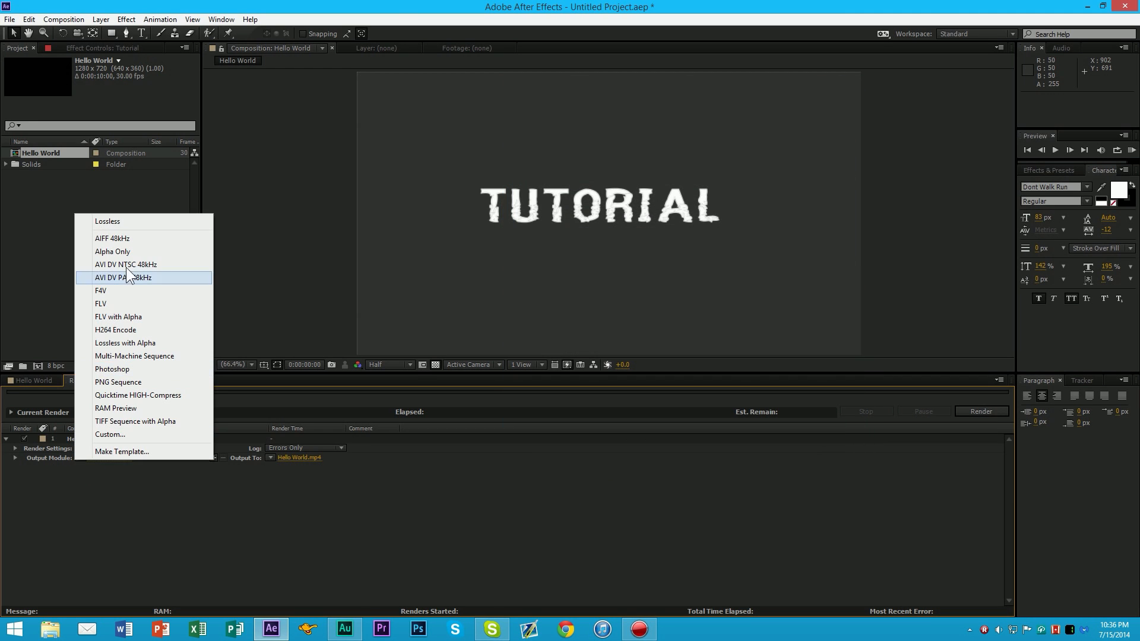
{"action": "left_click", "coordinate": [127, 490]}
{"action": "left_click", "coordinate": [99, 454]}
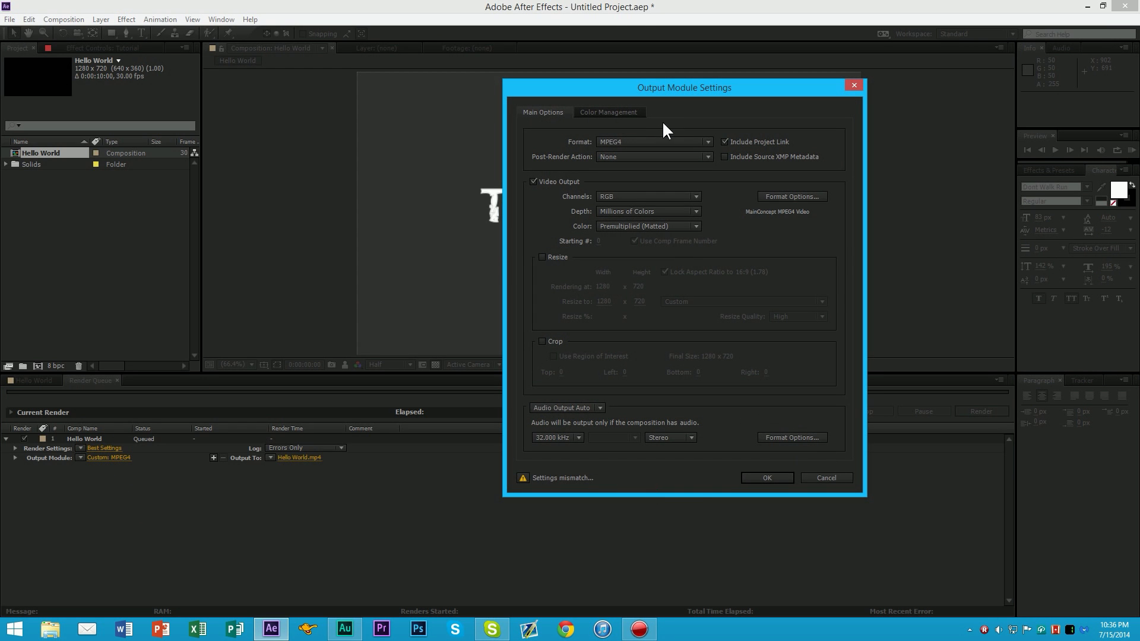
{"action": "left_click", "coordinate": [606, 111]}
{"action": "left_click", "coordinate": [531, 110]}
{"action": "left_click", "coordinate": [771, 479]}
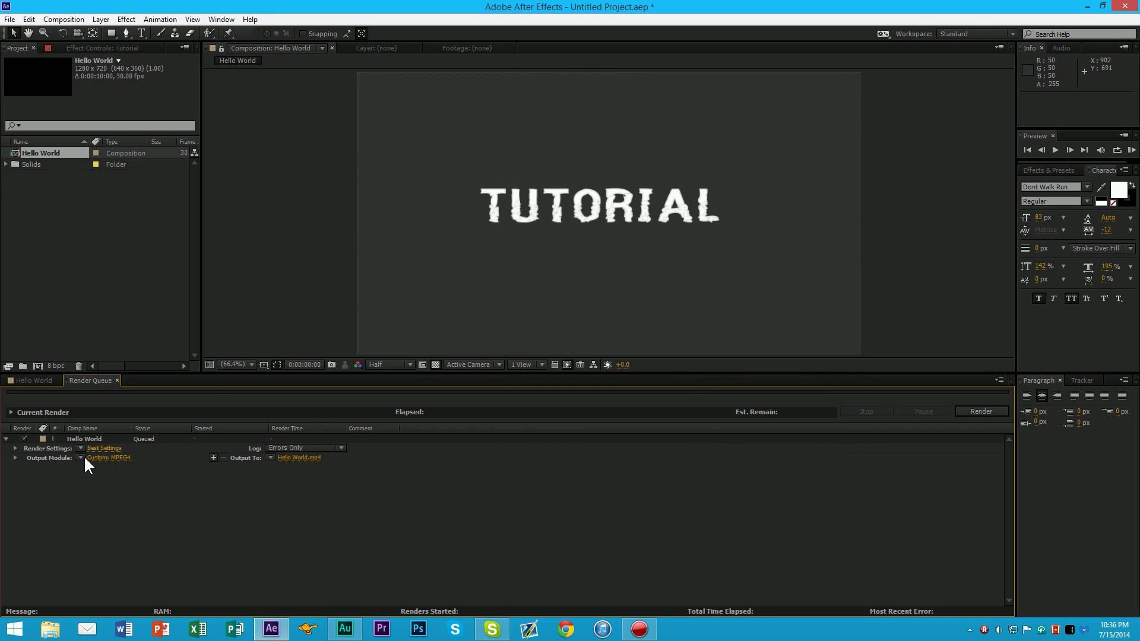
Review the output module preset list again and inspect the save destination of Hello World.mp4, leaving both as they are
{"action": "left_click", "coordinate": [80, 458]}
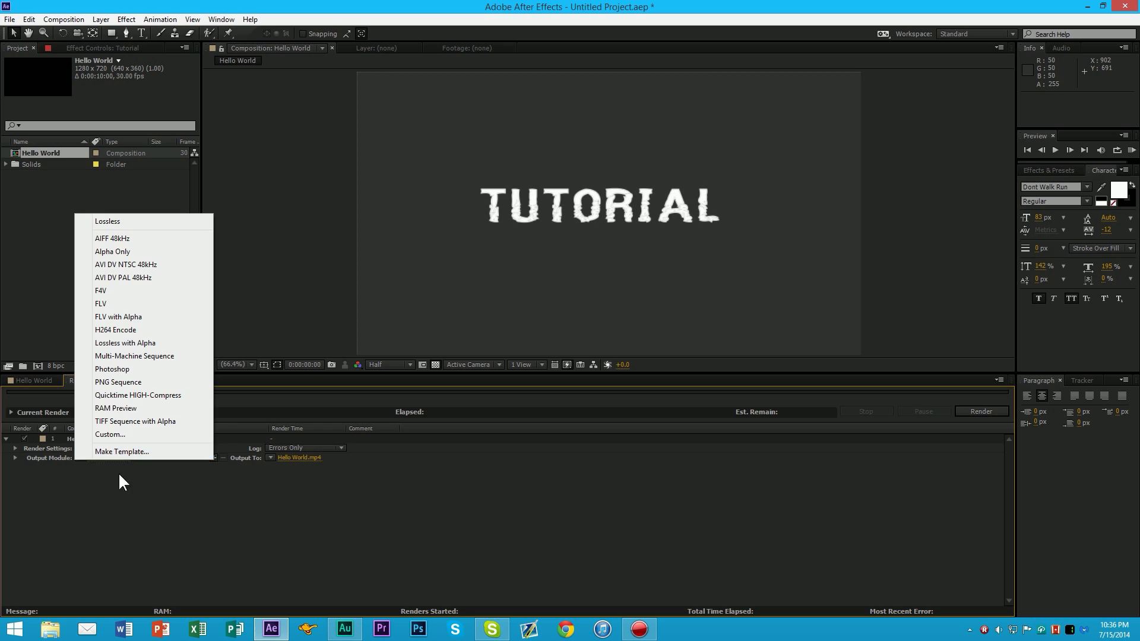
{"action": "left_click", "coordinate": [119, 472]}
{"action": "left_click", "coordinate": [80, 457]}
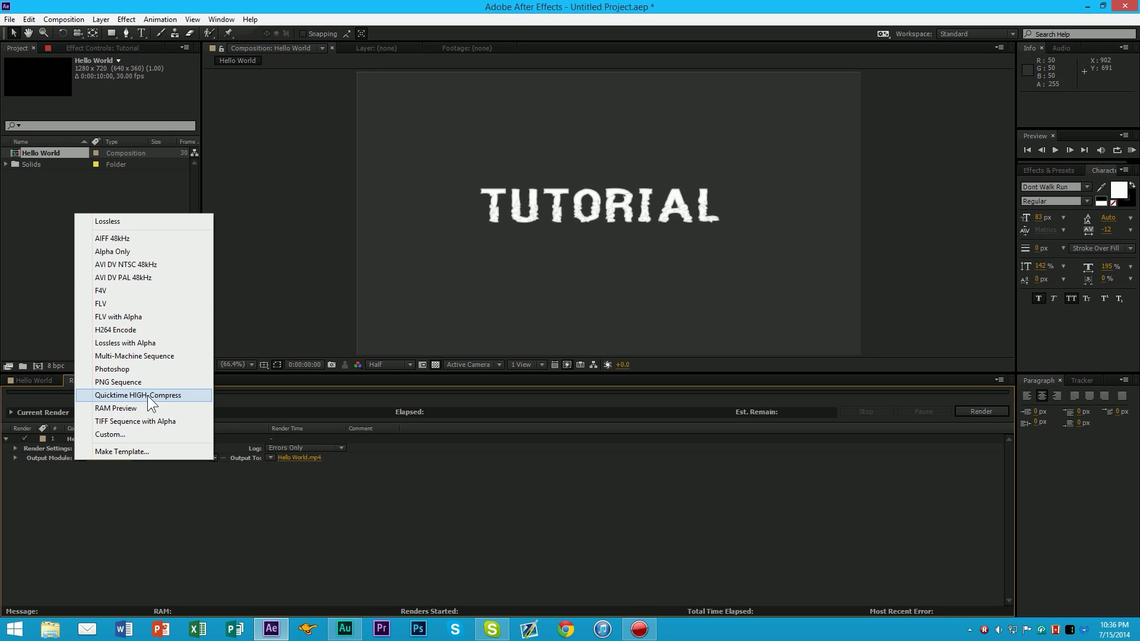
{"action": "left_click", "coordinate": [233, 536]}
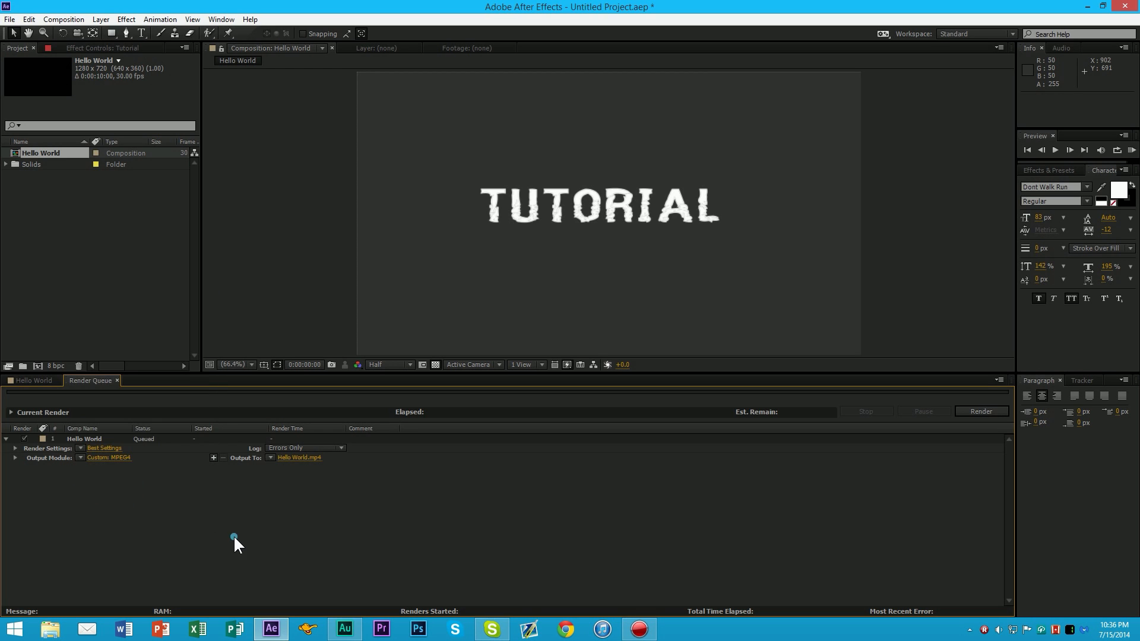
{"action": "left_click", "coordinate": [291, 458]}
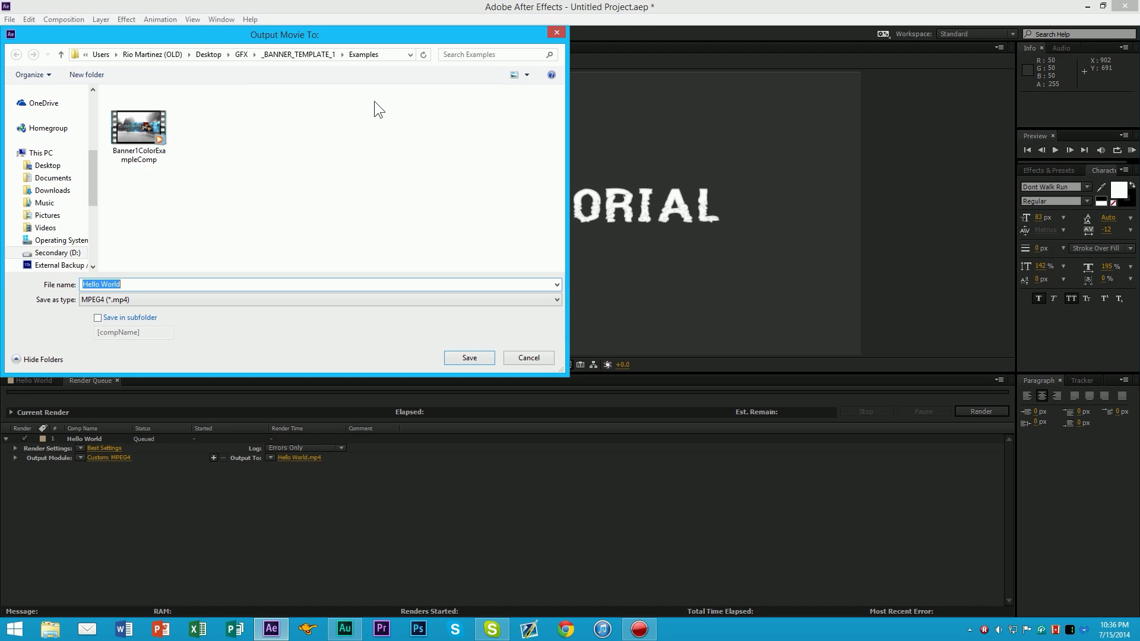
{"action": "left_click", "coordinate": [528, 358]}
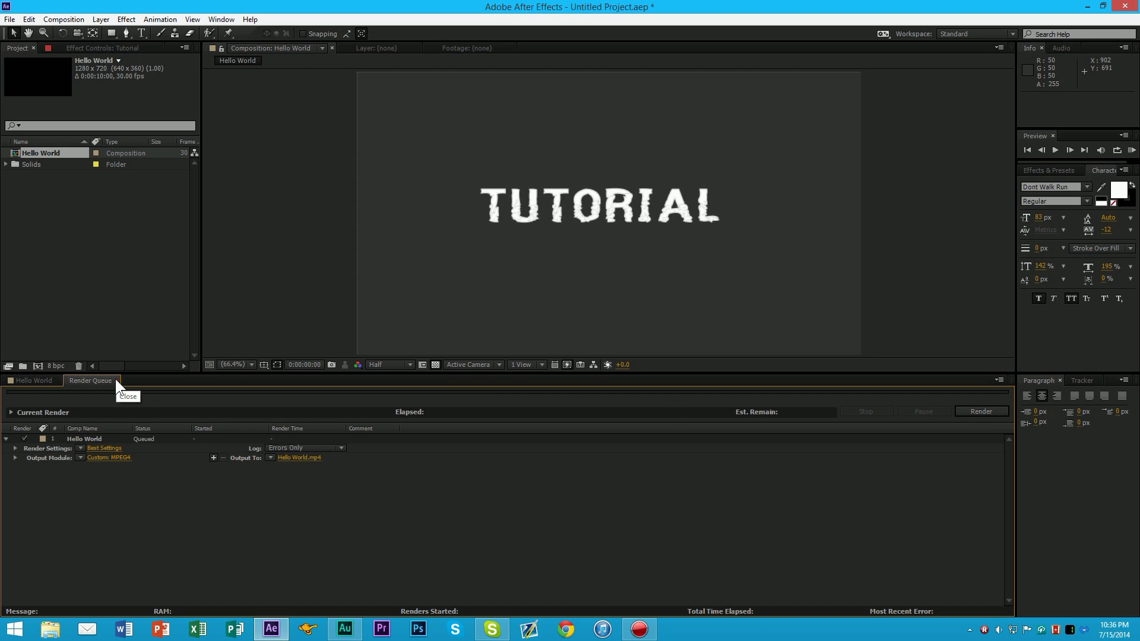
Return to the Hello World timeline and collapse the Tutorial layer's properties
{"action": "left_click", "coordinate": [38, 379]}
{"action": "left_click", "coordinate": [281, 567]}
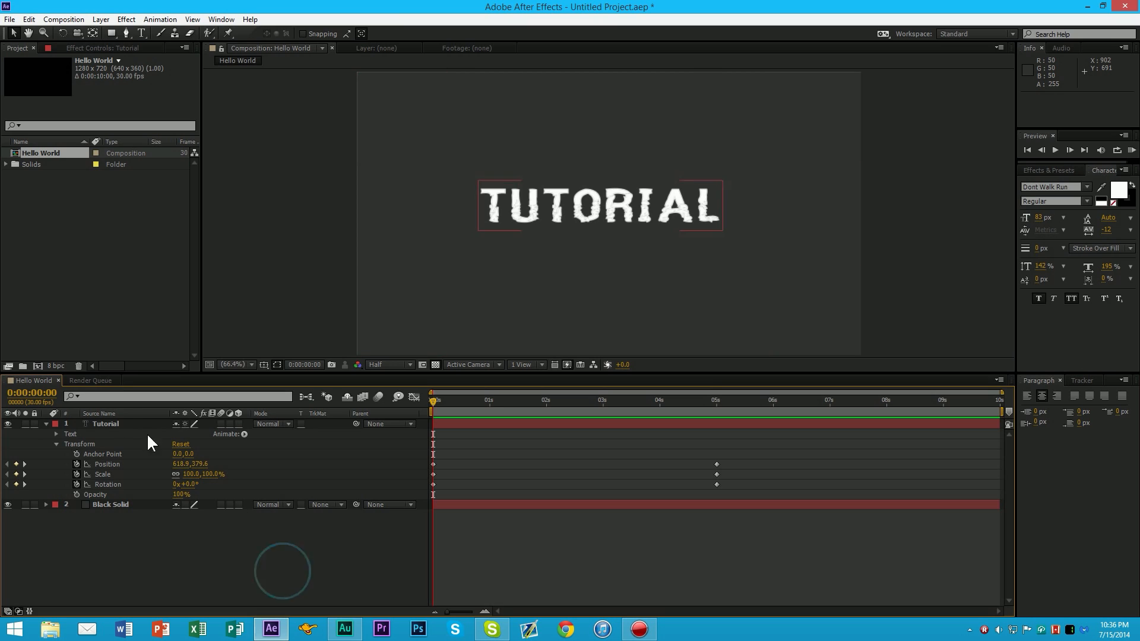
{"action": "left_click", "coordinate": [46, 424]}
{"action": "left_click", "coordinate": [68, 461]}
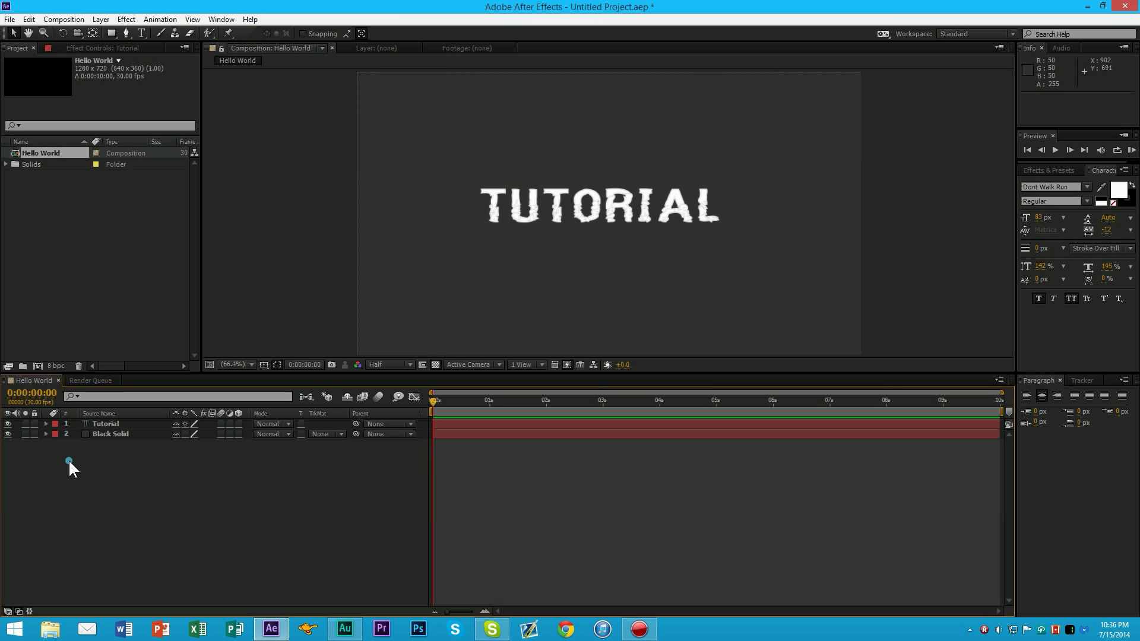